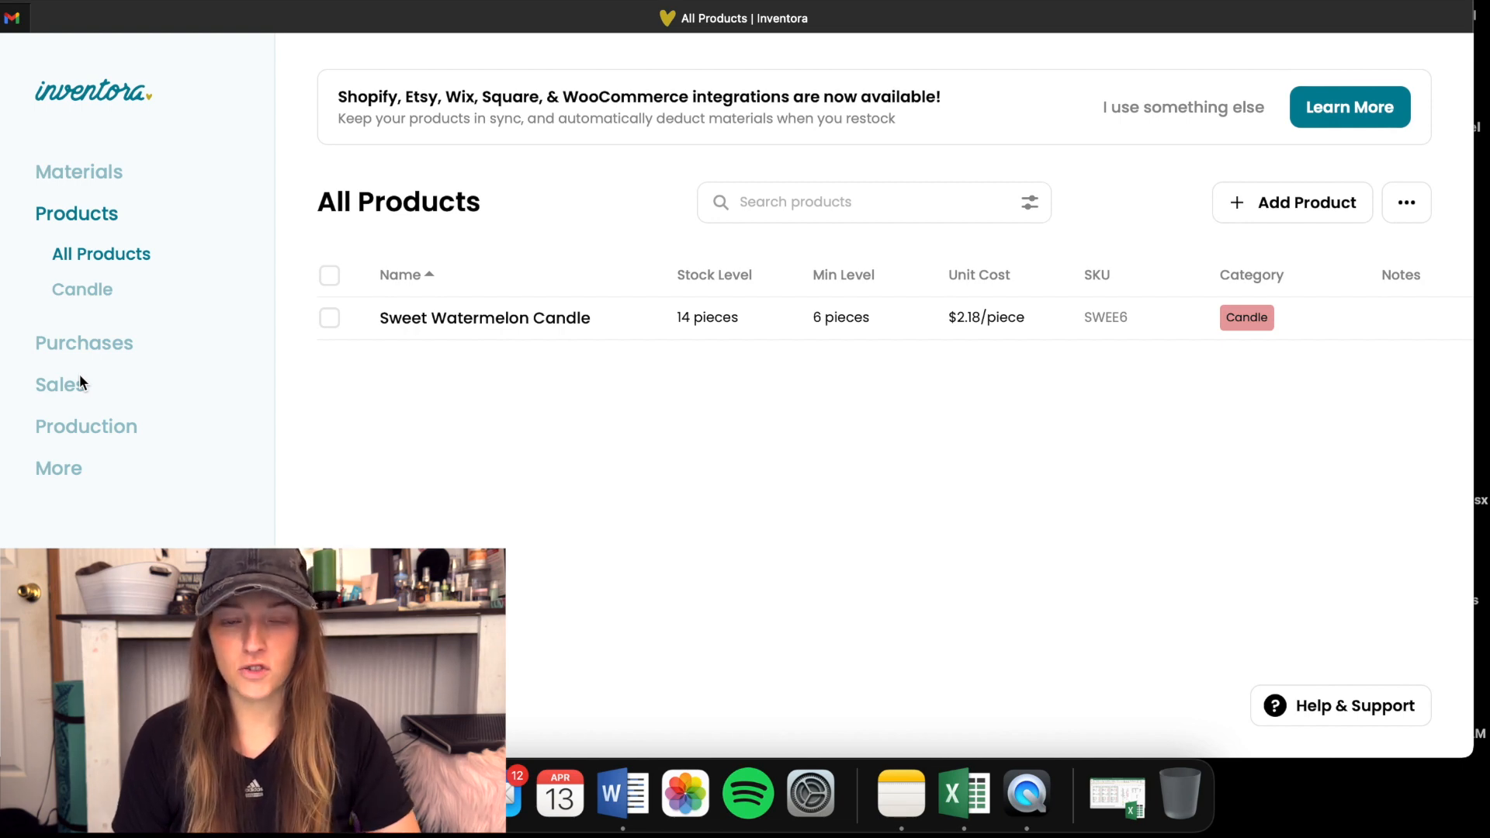
click(85, 426)
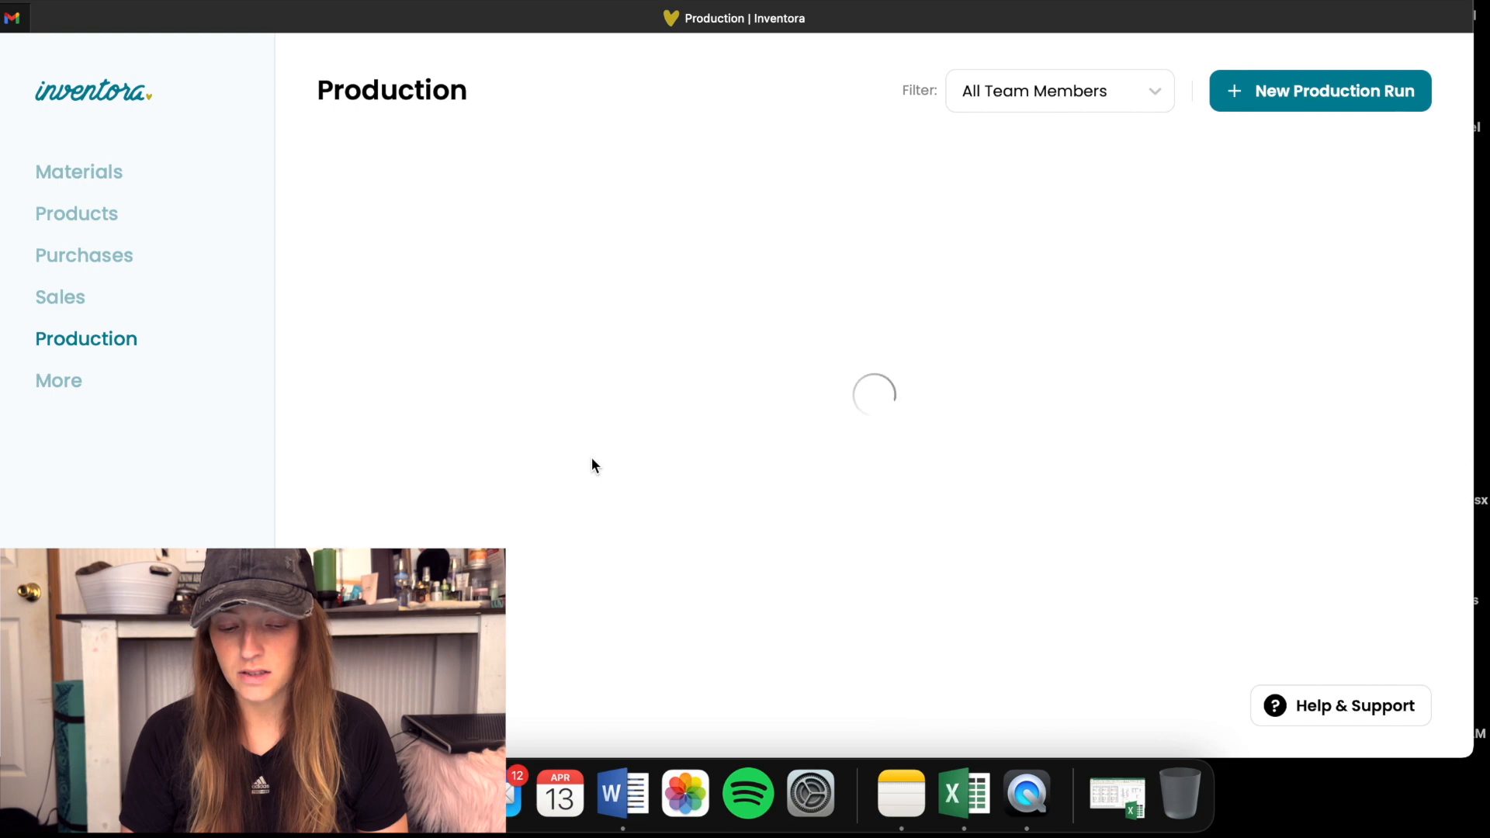
click(57, 220)
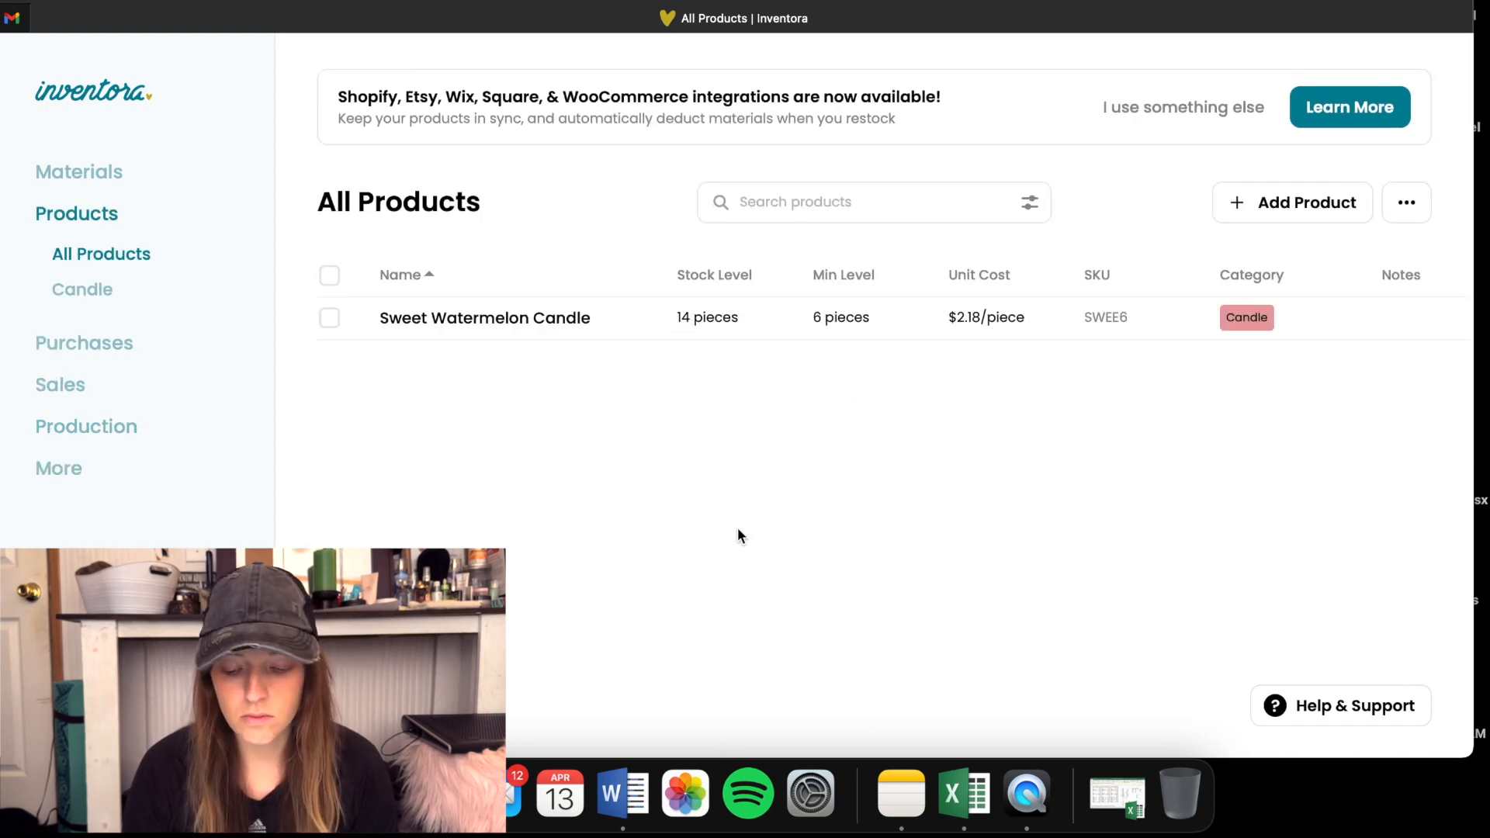
- Start a new material in the materials inventory and name it Rainfall
click(103, 175)
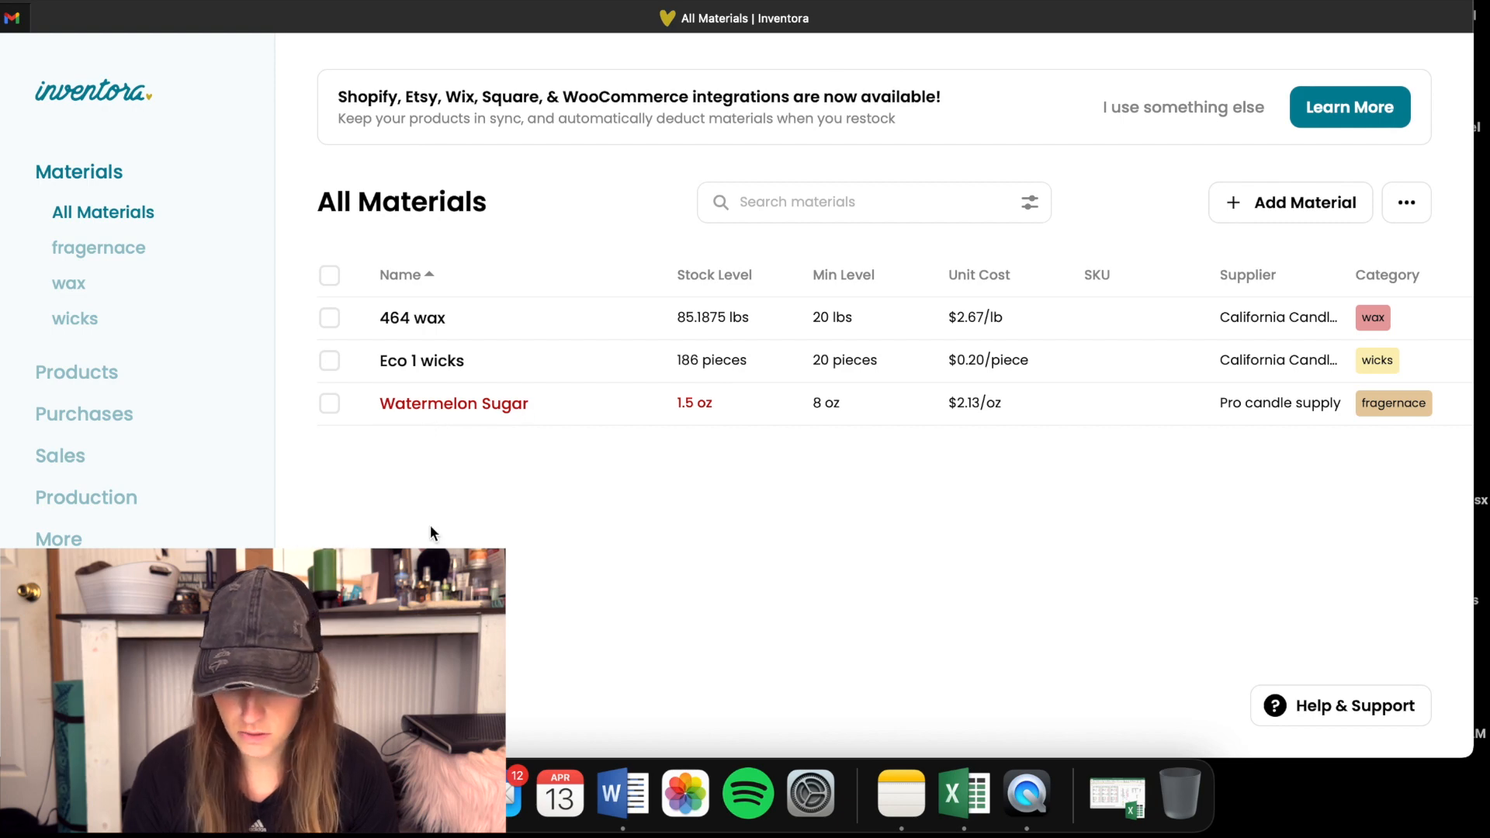
click(1301, 213)
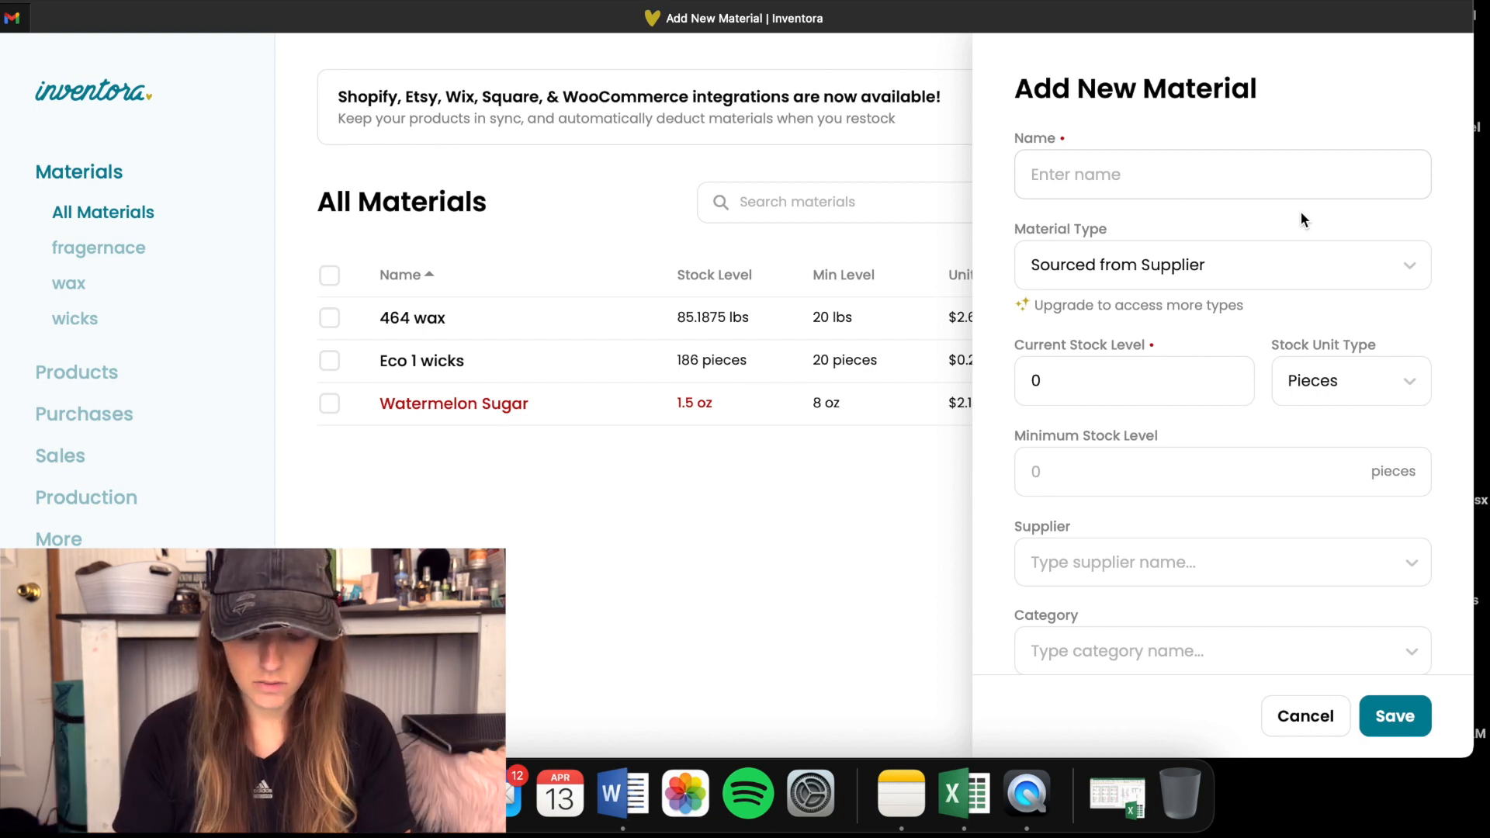
text(Rainfall)
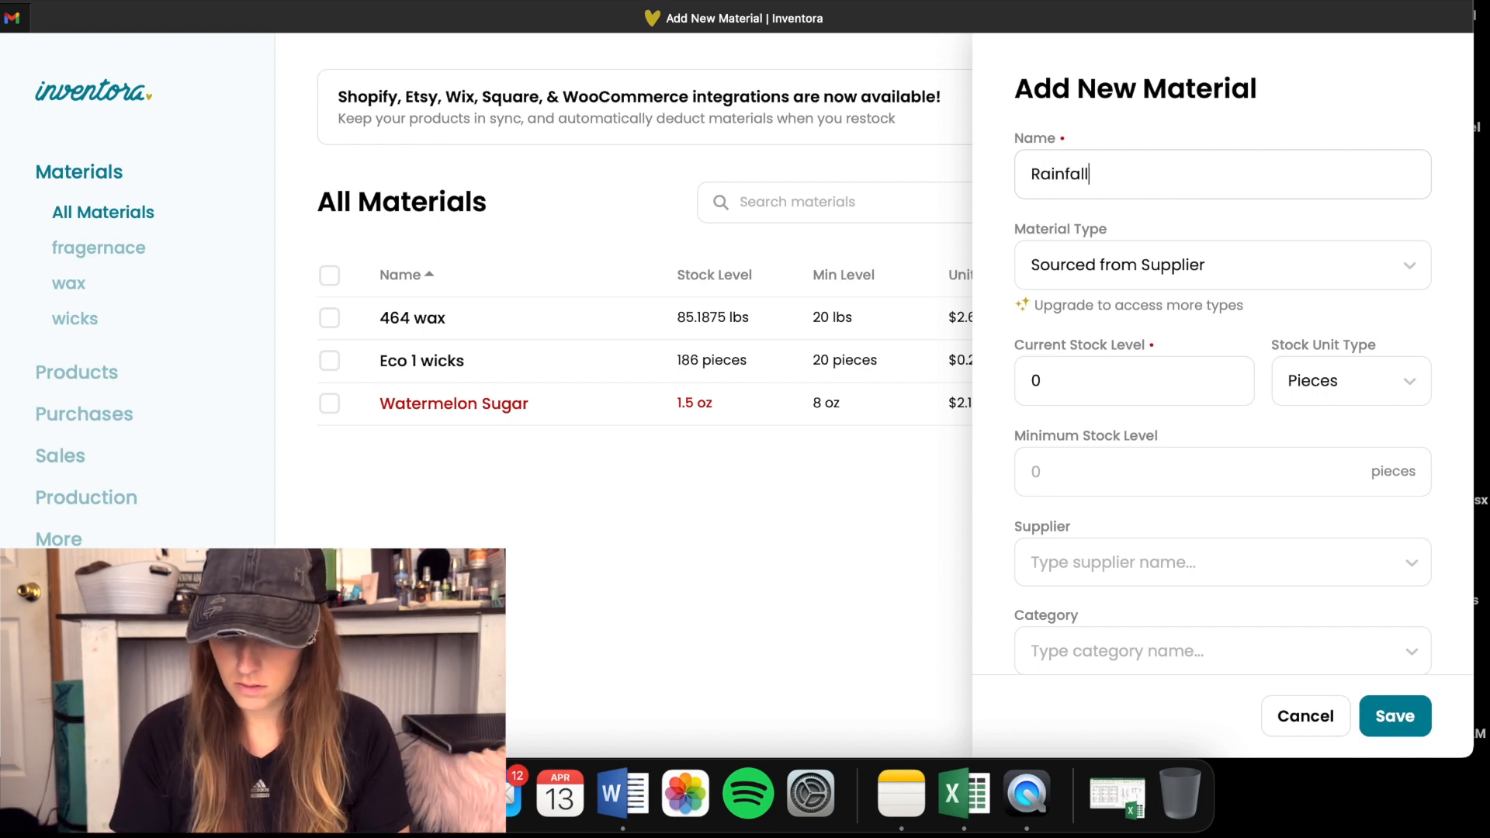
key(Tab)
key(space)
click(999, 335)
- Set the Rainfall material's current stock level to 8 with ounces as the stock unit
scroll(1003, 402, down, 2)
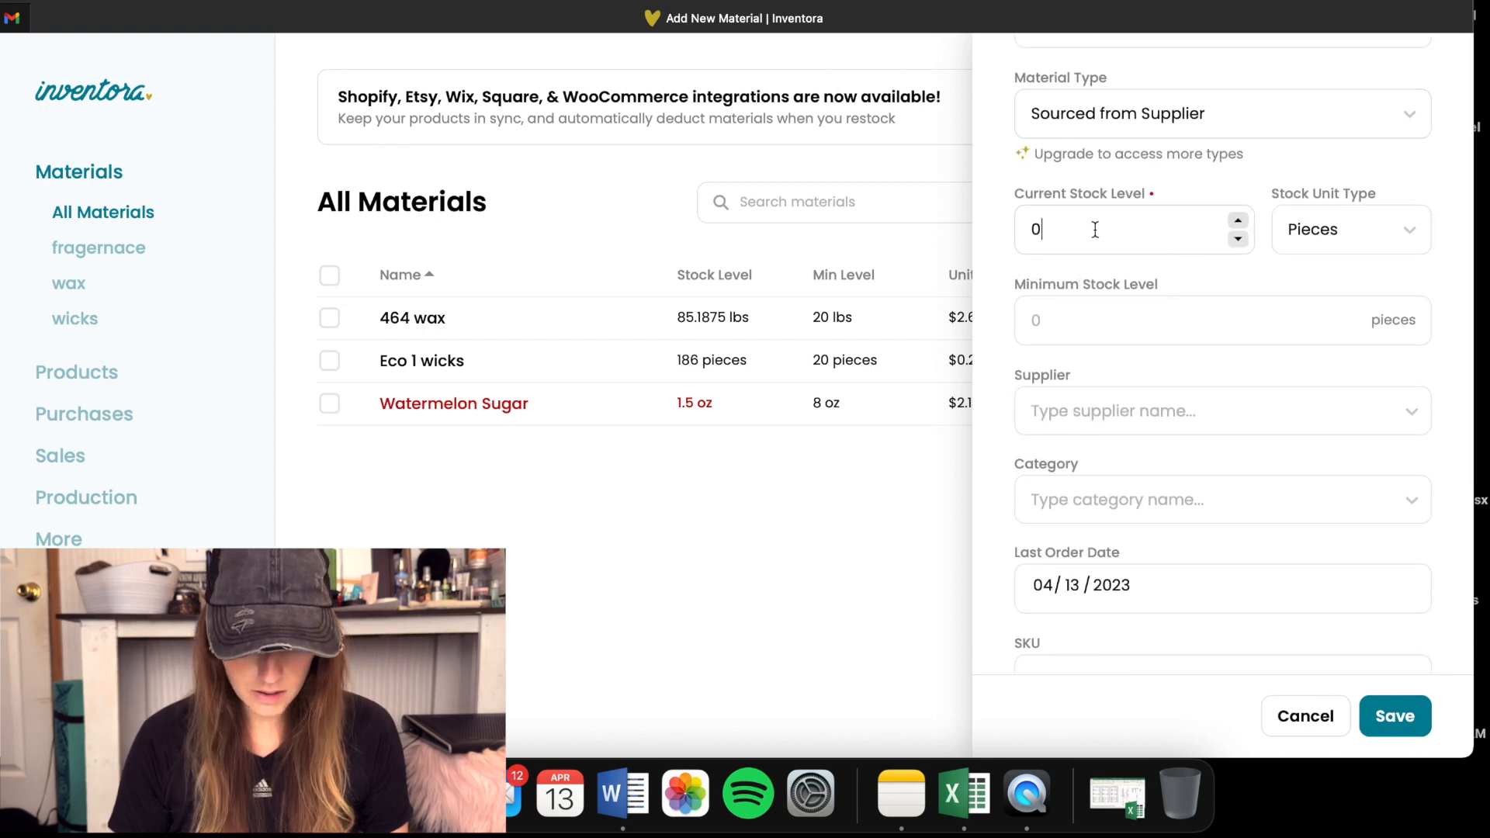
scroll(1095, 230, up, 2)
drag(1076, 382, 905, 390)
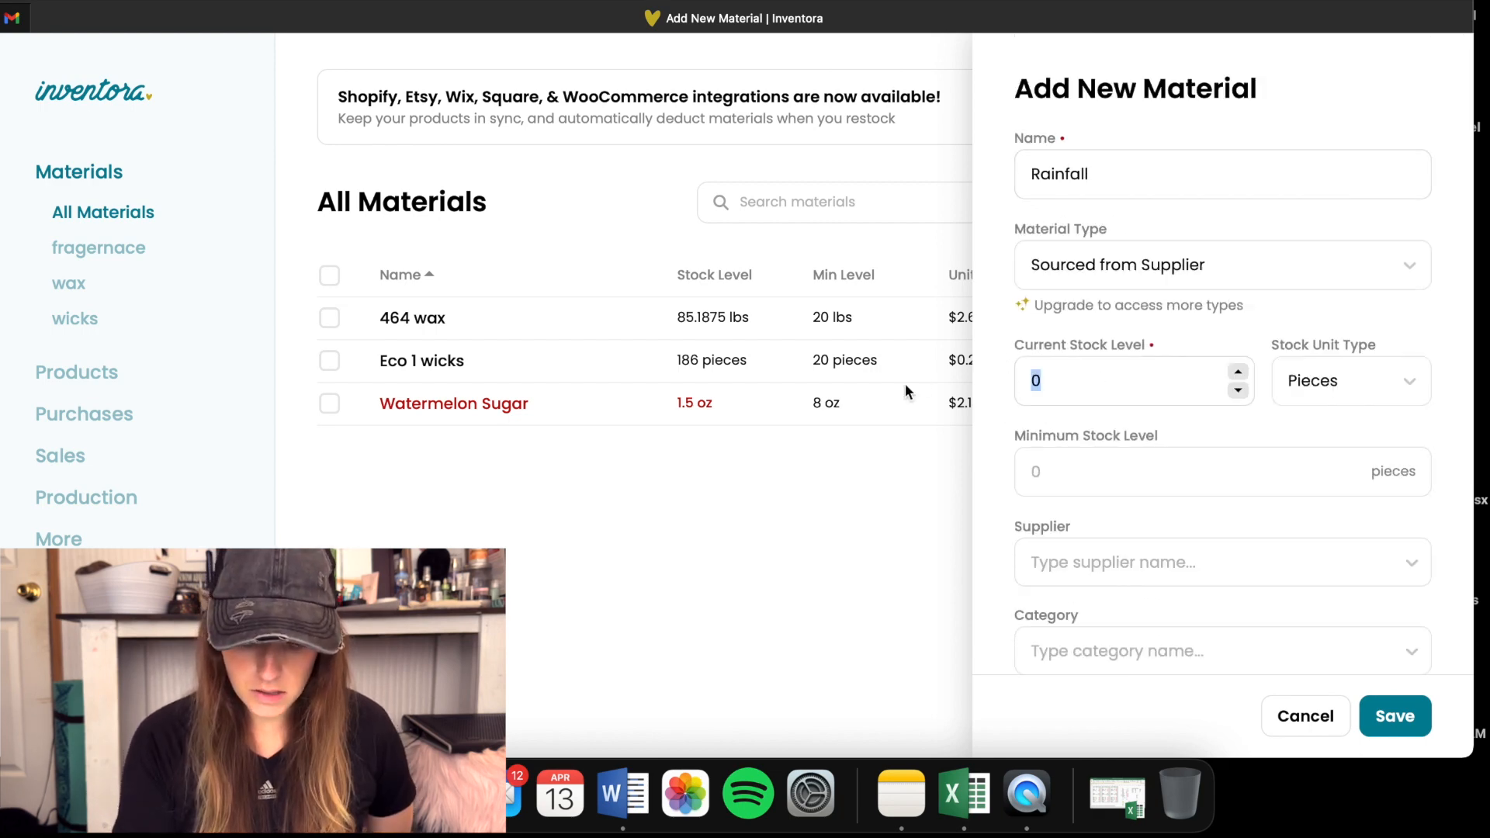
text(8)
click(1330, 381)
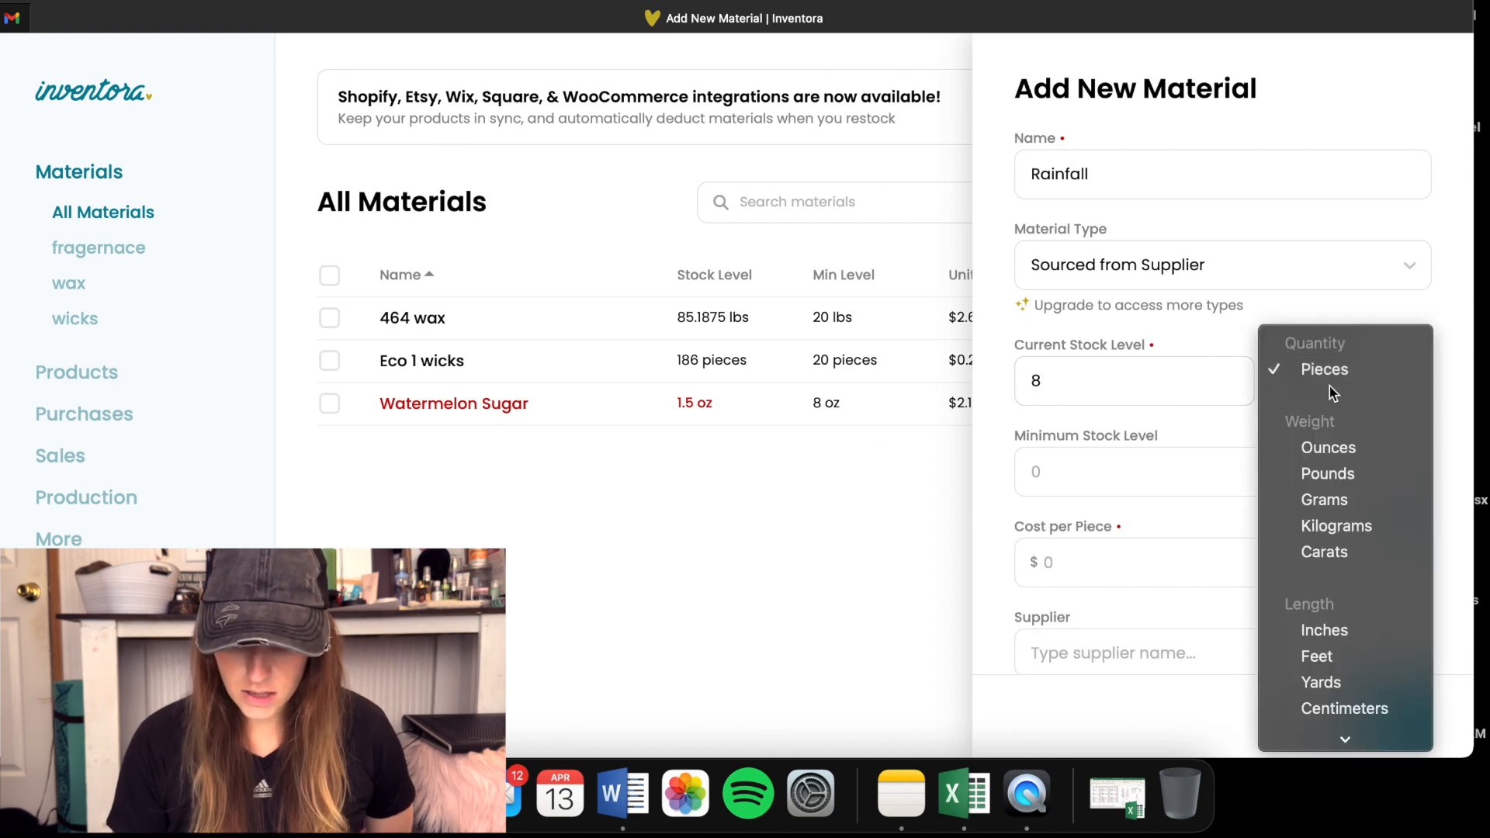
click(1338, 449)
- Set the Rainfall material's cost per ounce to $2.15
scroll(1087, 359, down, 3)
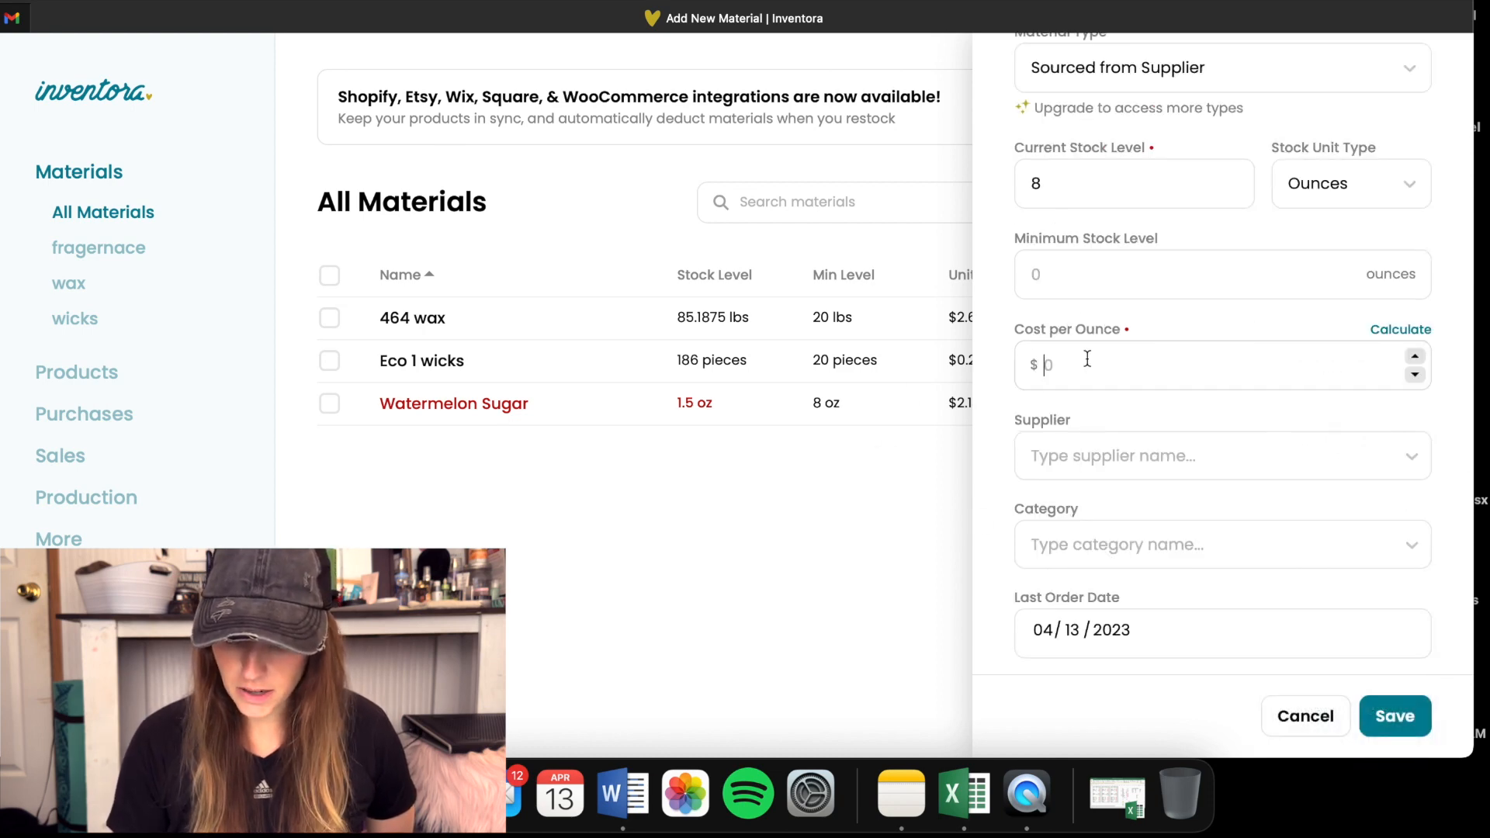
scroll(975, 359, up, 3)
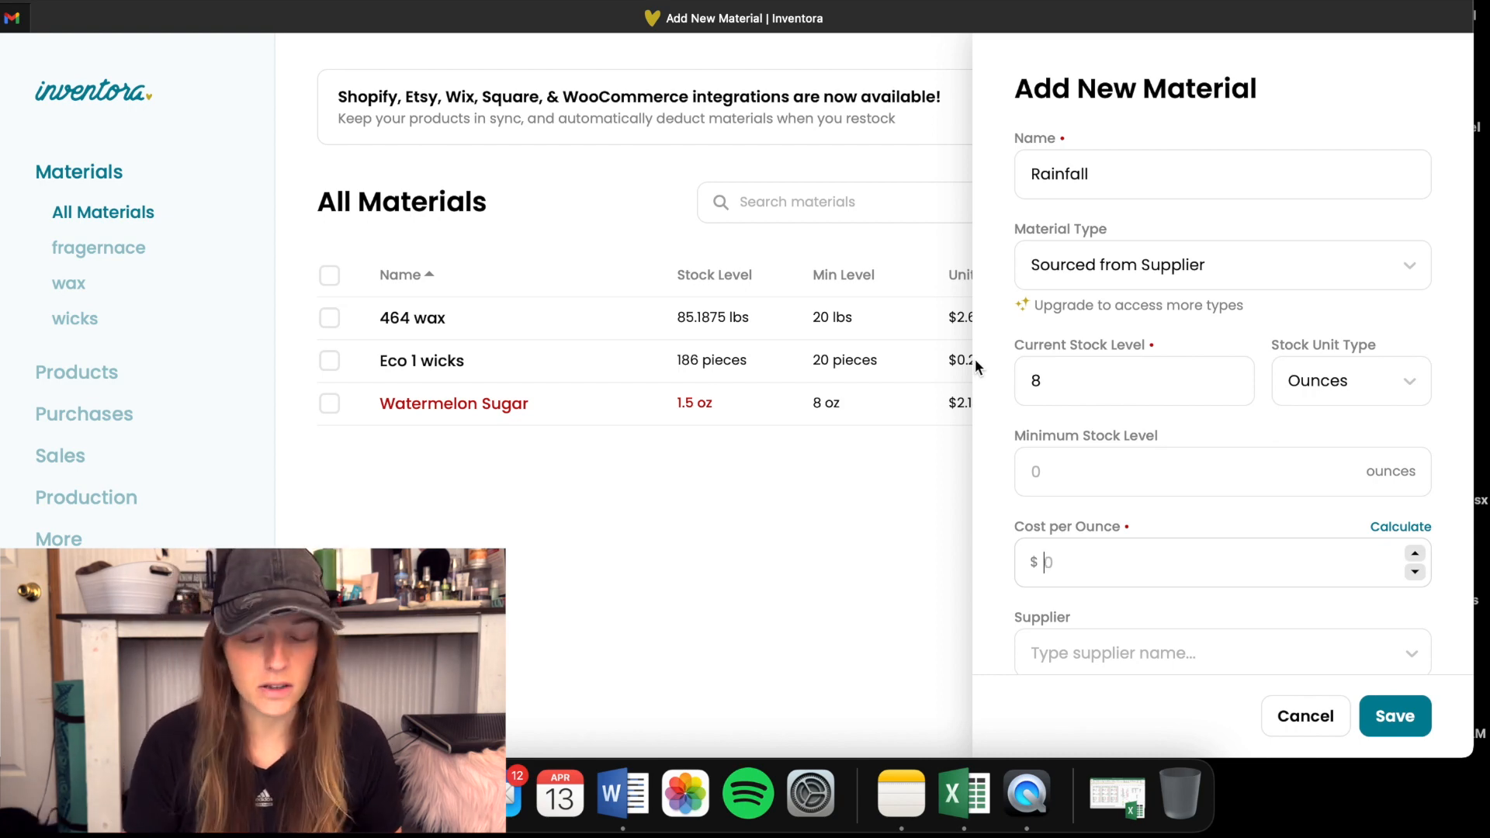
scroll(1071, 465, down, 2)
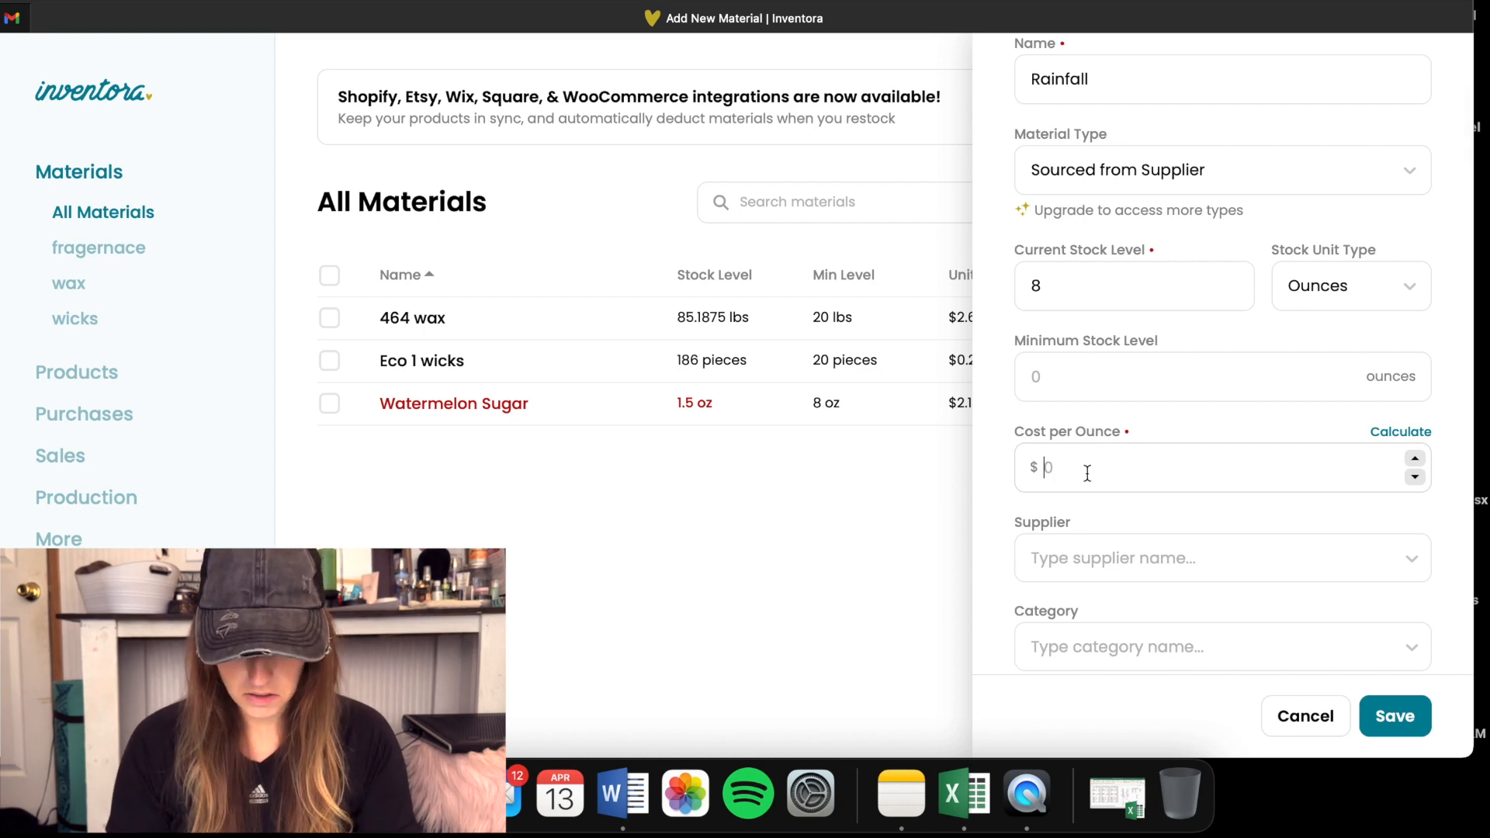
text(2.15)
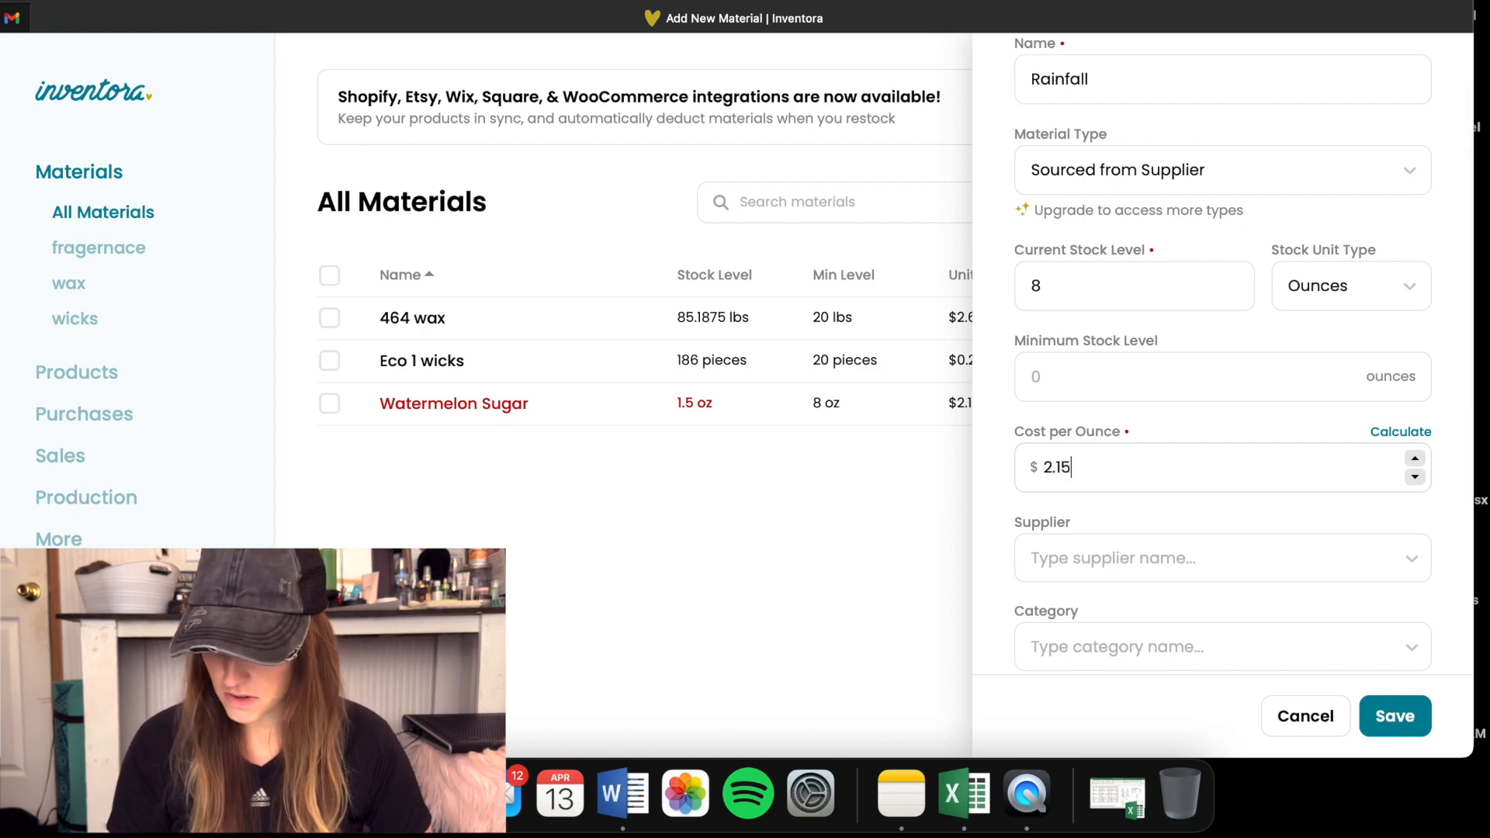
- Assign Lone star as the Rainfall material's supplier and fragernace as its category
scroll(991, 496, down, 3)
click(1060, 411)
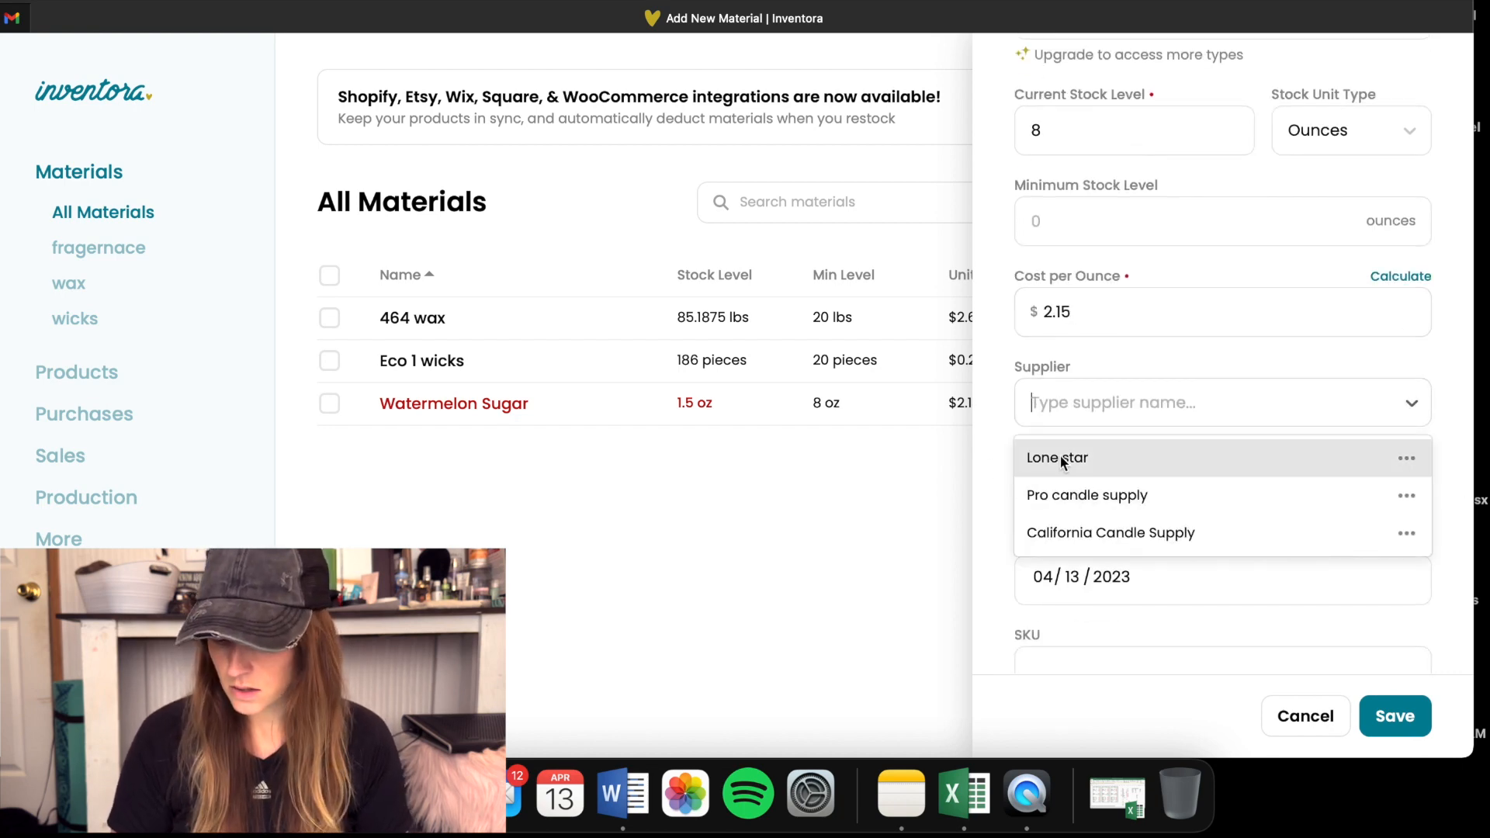
click(1063, 458)
scroll(981, 489, down, 2)
click(1075, 411)
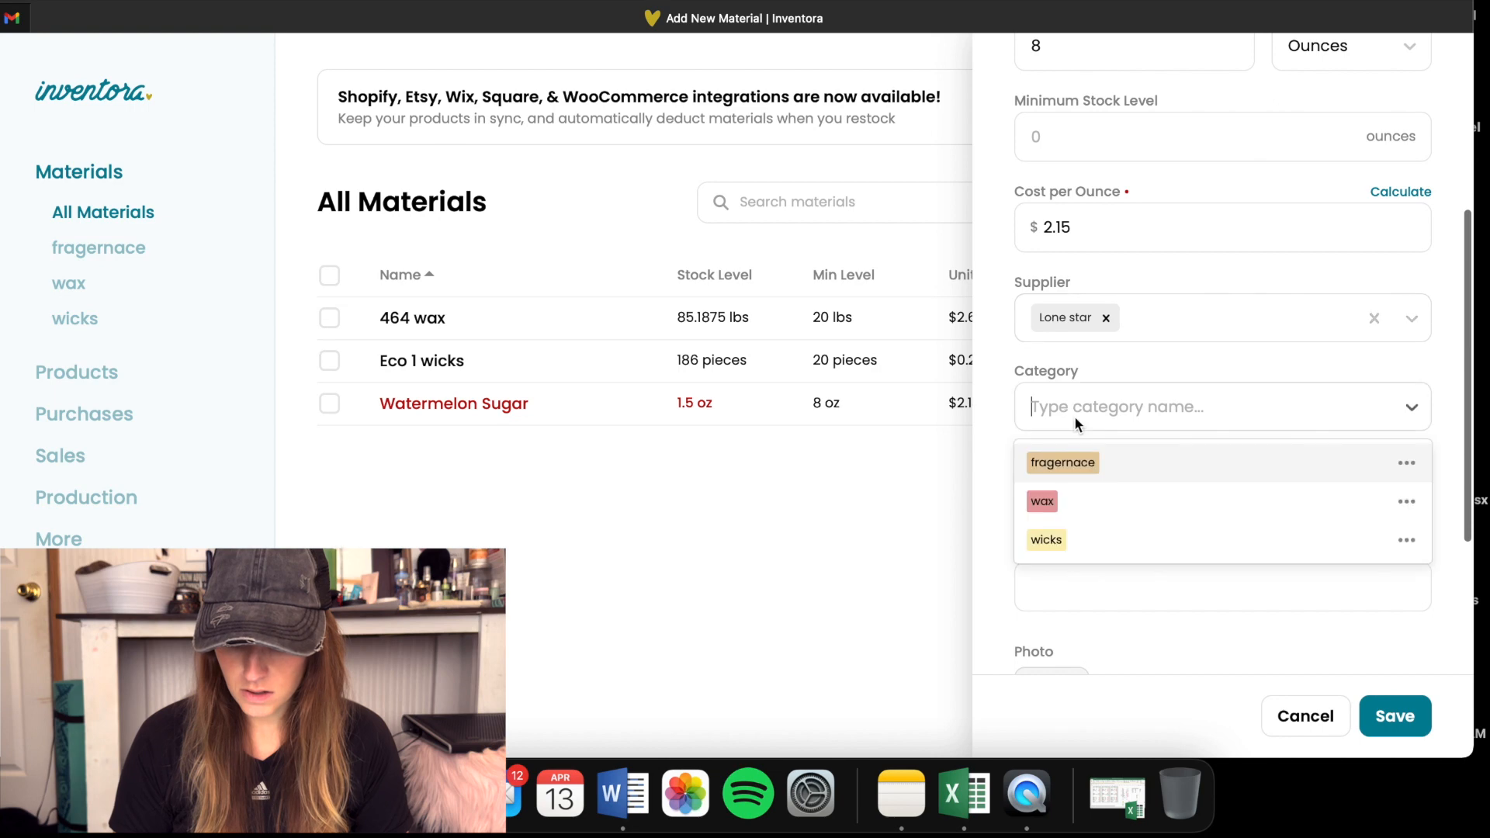
click(1072, 462)
- Review the entered details and save the new Rainfall material
scroll(1003, 551, down, 3)
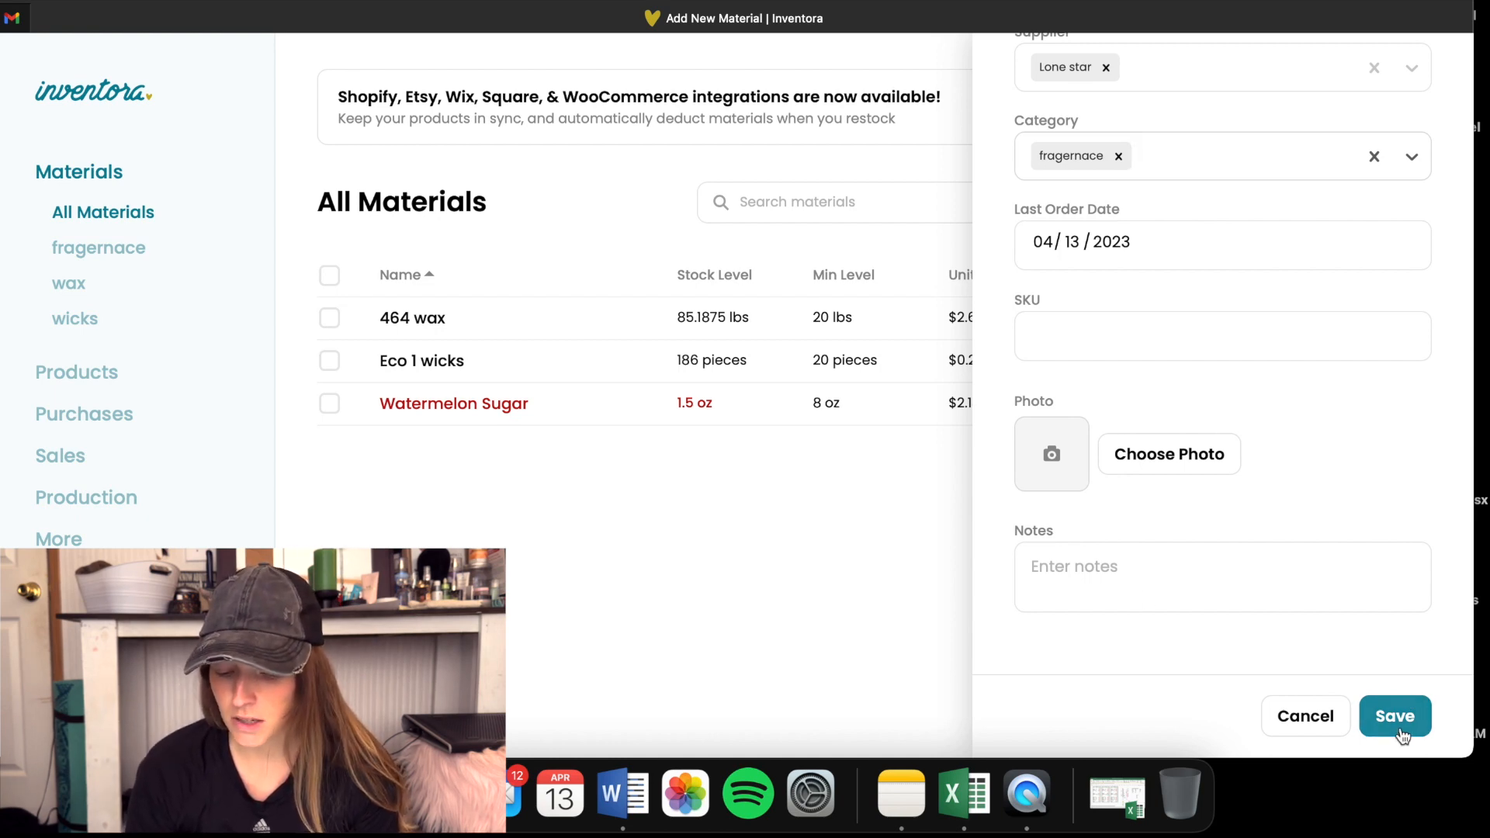
scroll(1271, 489, up, 1)
scroll(1268, 489, up, 8)
scroll(1268, 485, down, 8)
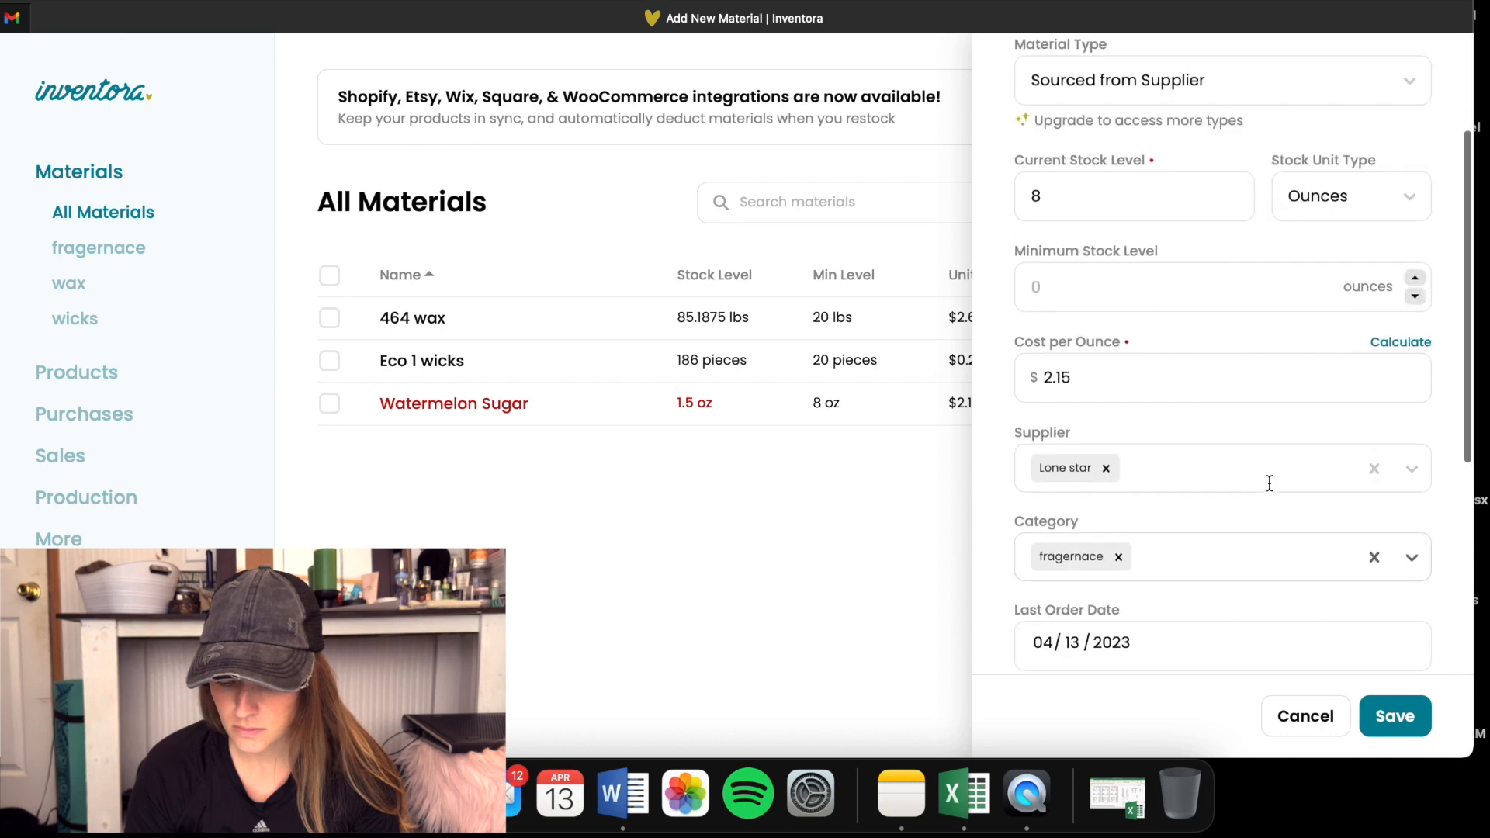
click(1403, 731)
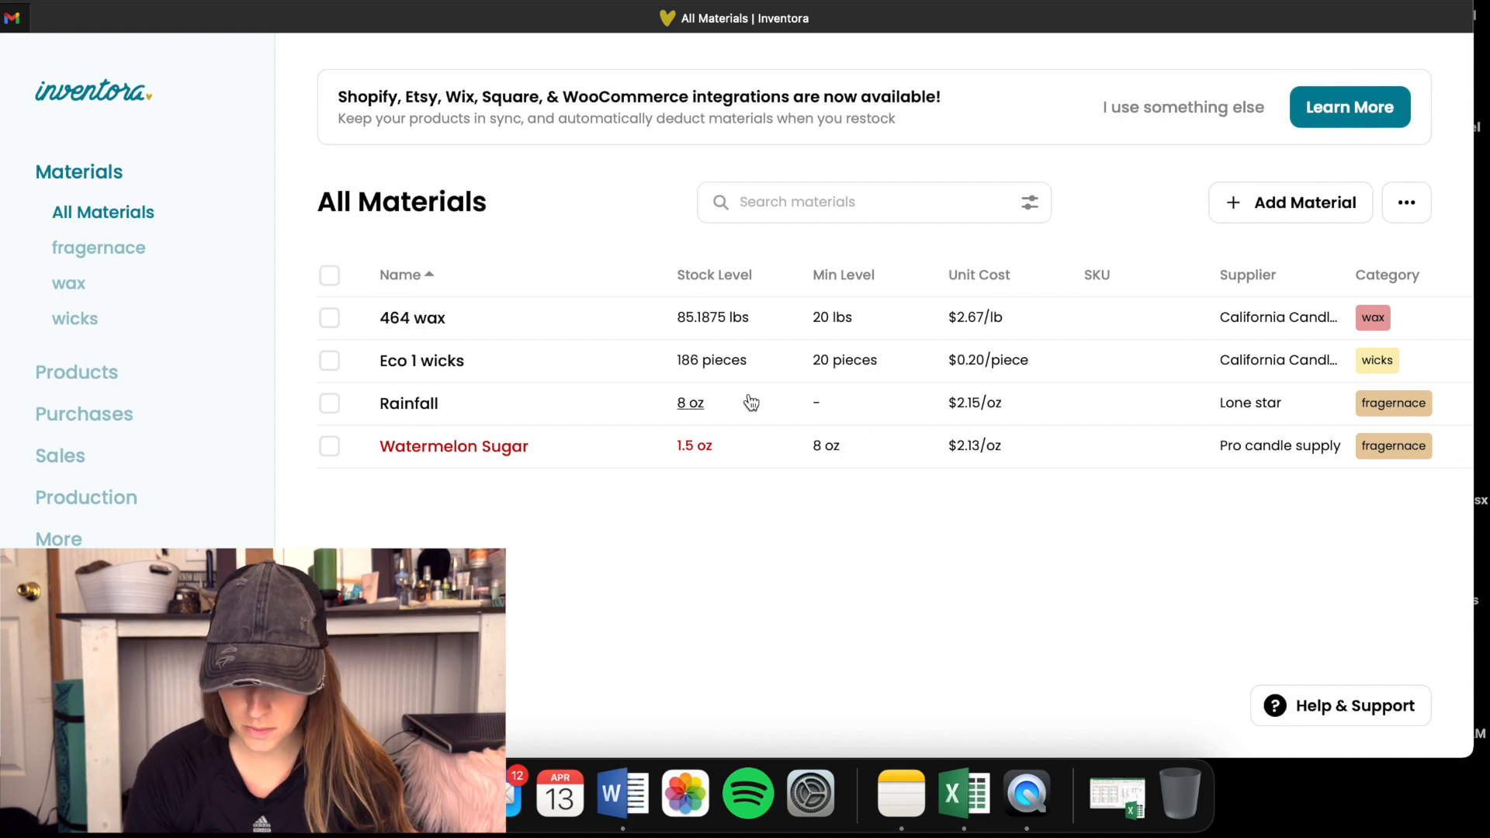
- Edit the Rainfall material's details to set its minimum stock level to 8 ounces and save the change
click(399, 403)
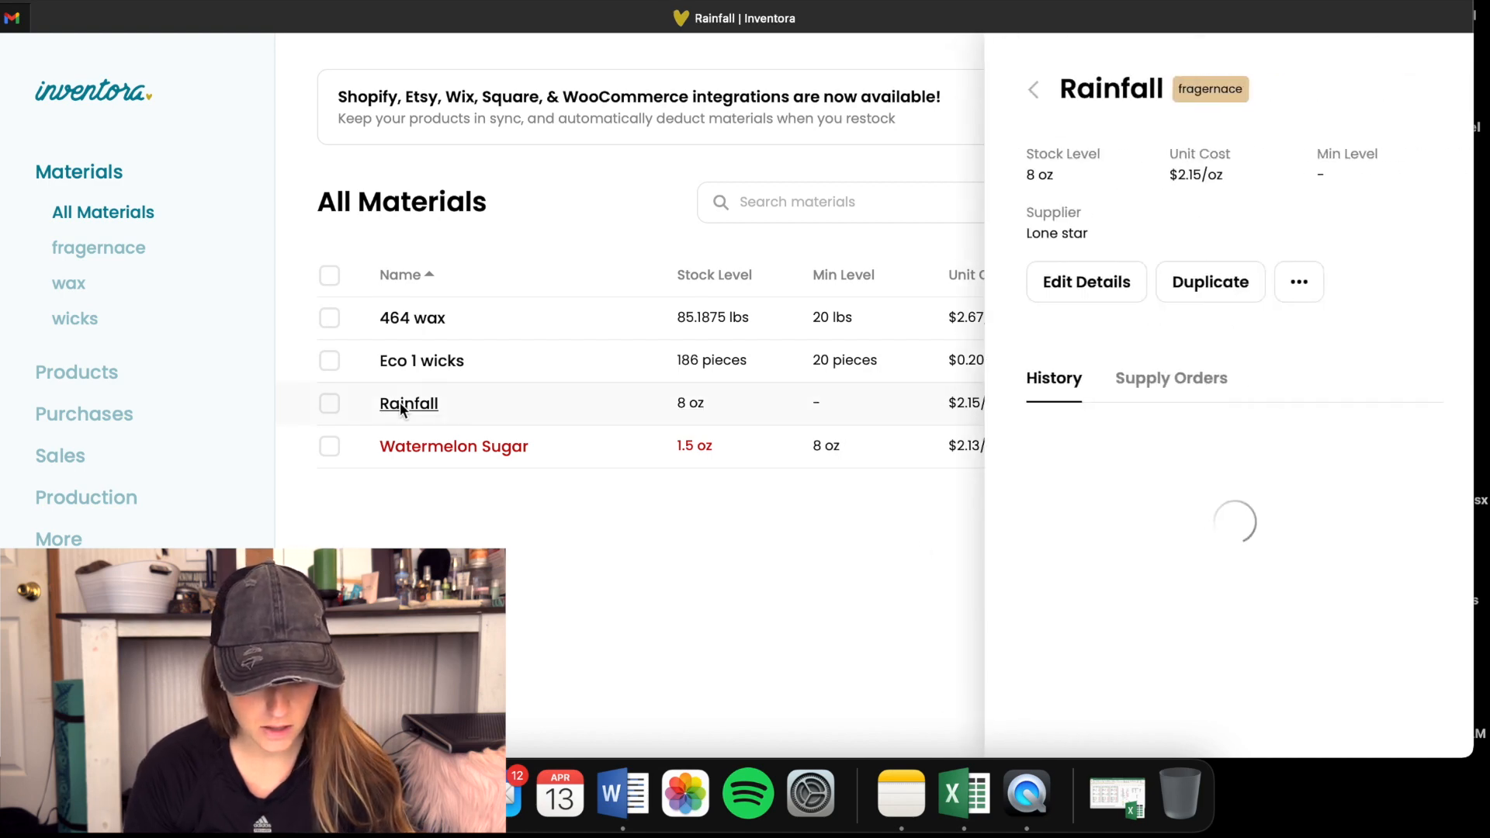
click(1076, 279)
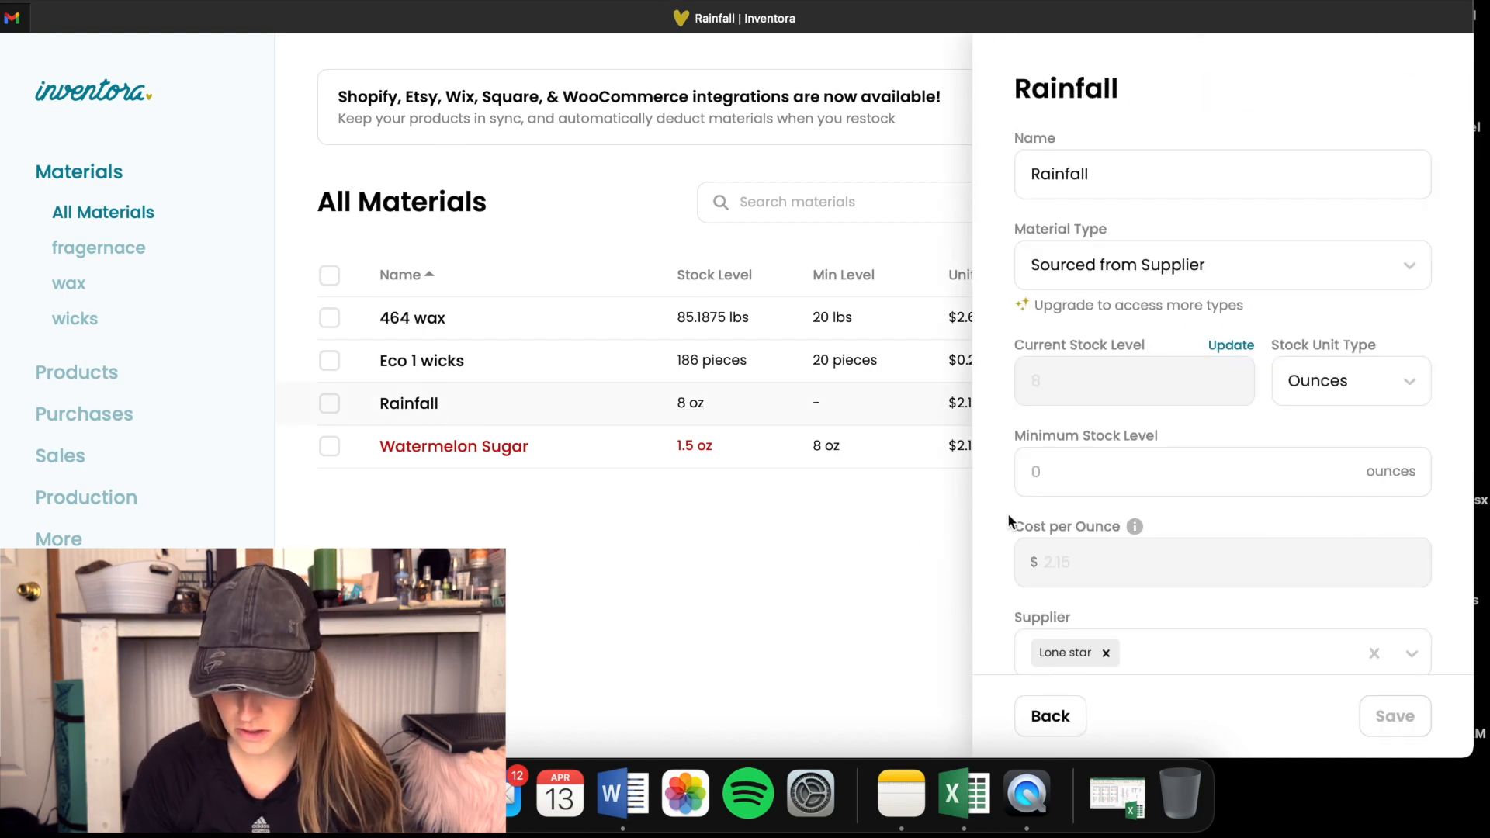
scroll(993, 544, down, 8)
scroll(994, 542, up, 8)
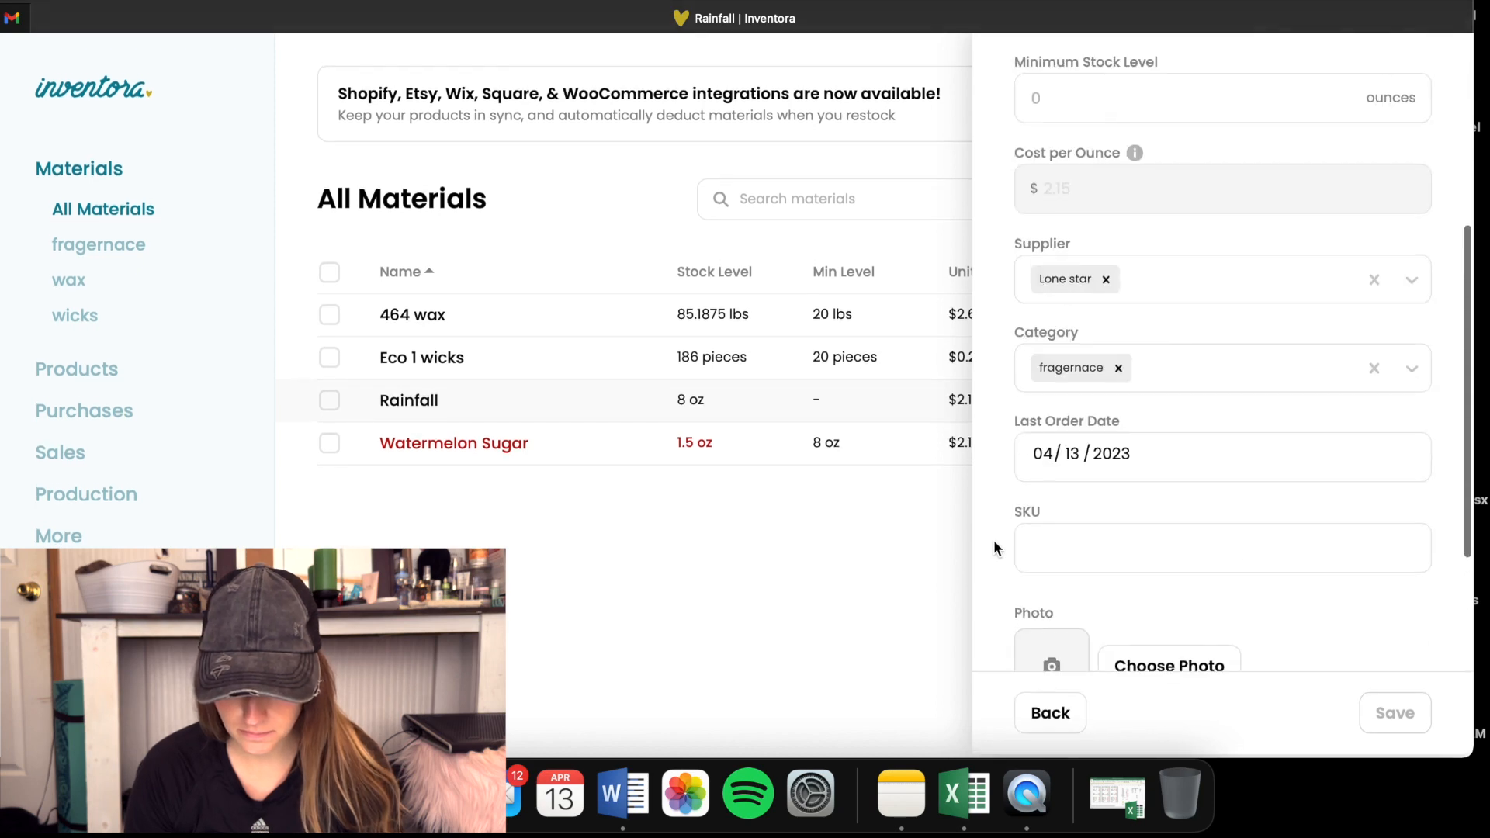
click(1057, 475)
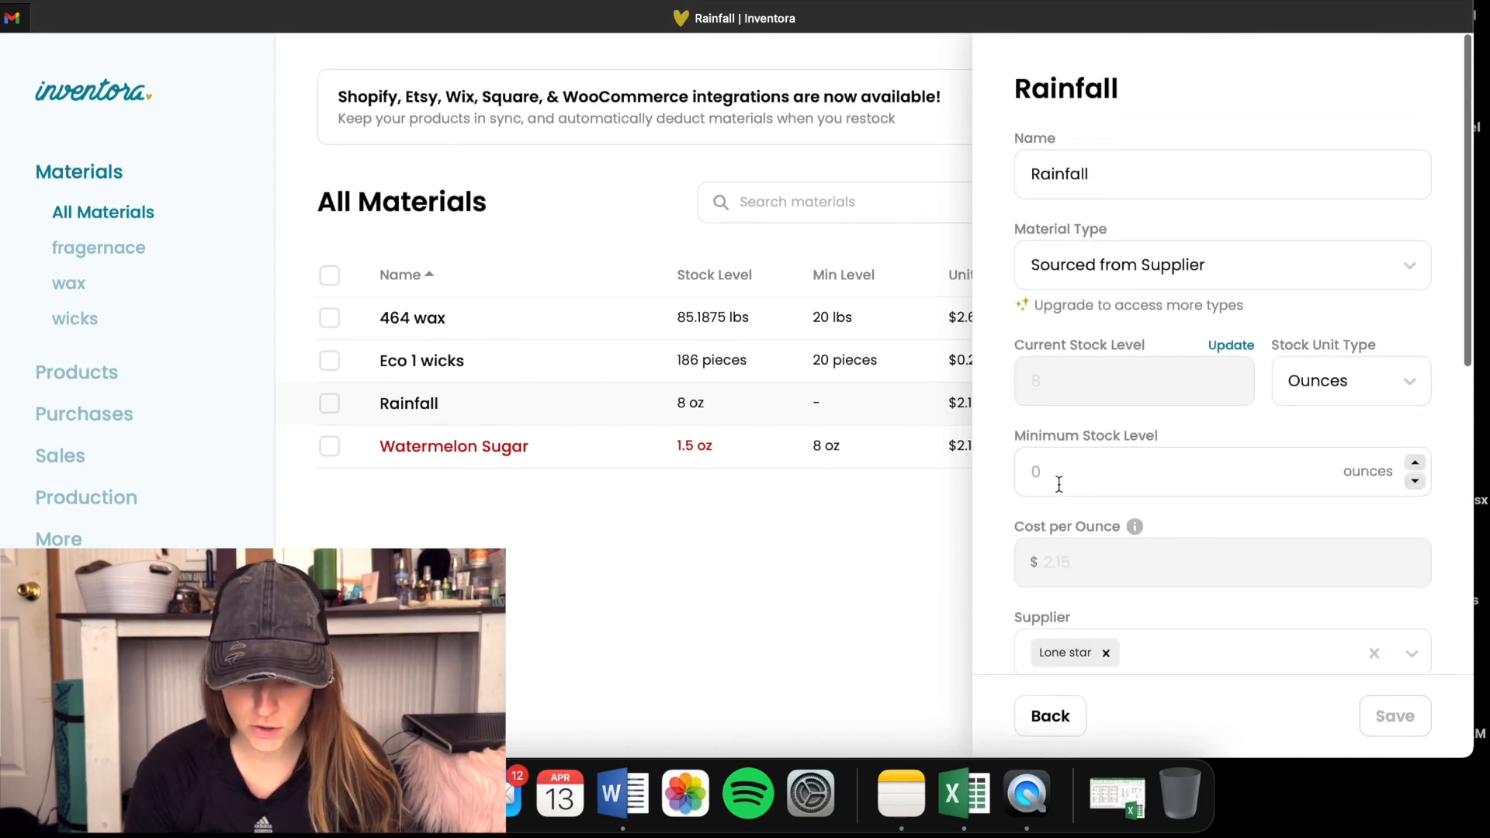
text(8)
key(Return)
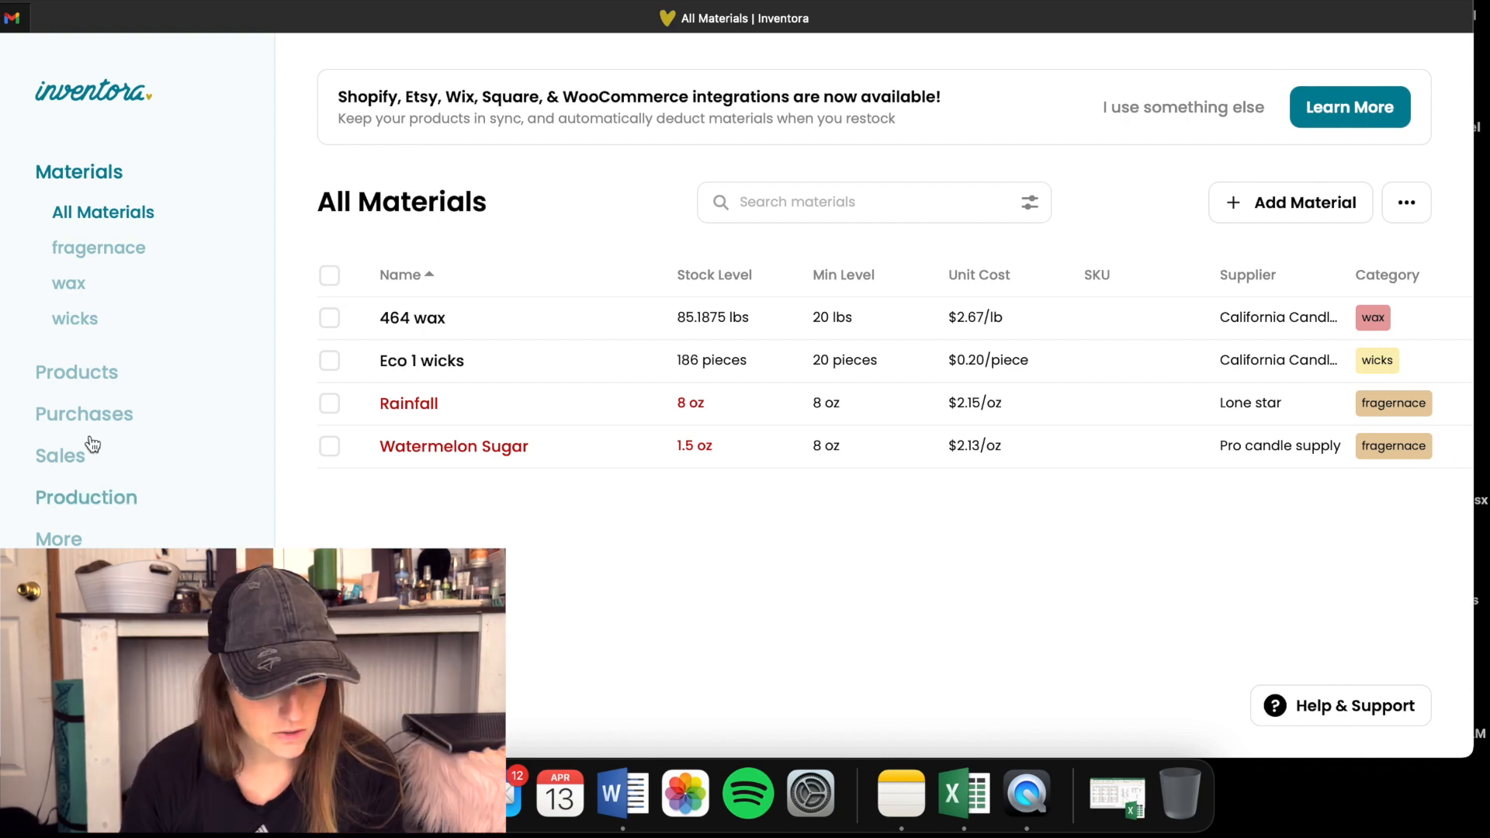
- Start a new product in the products inventory and name it Rainfall
click(81, 376)
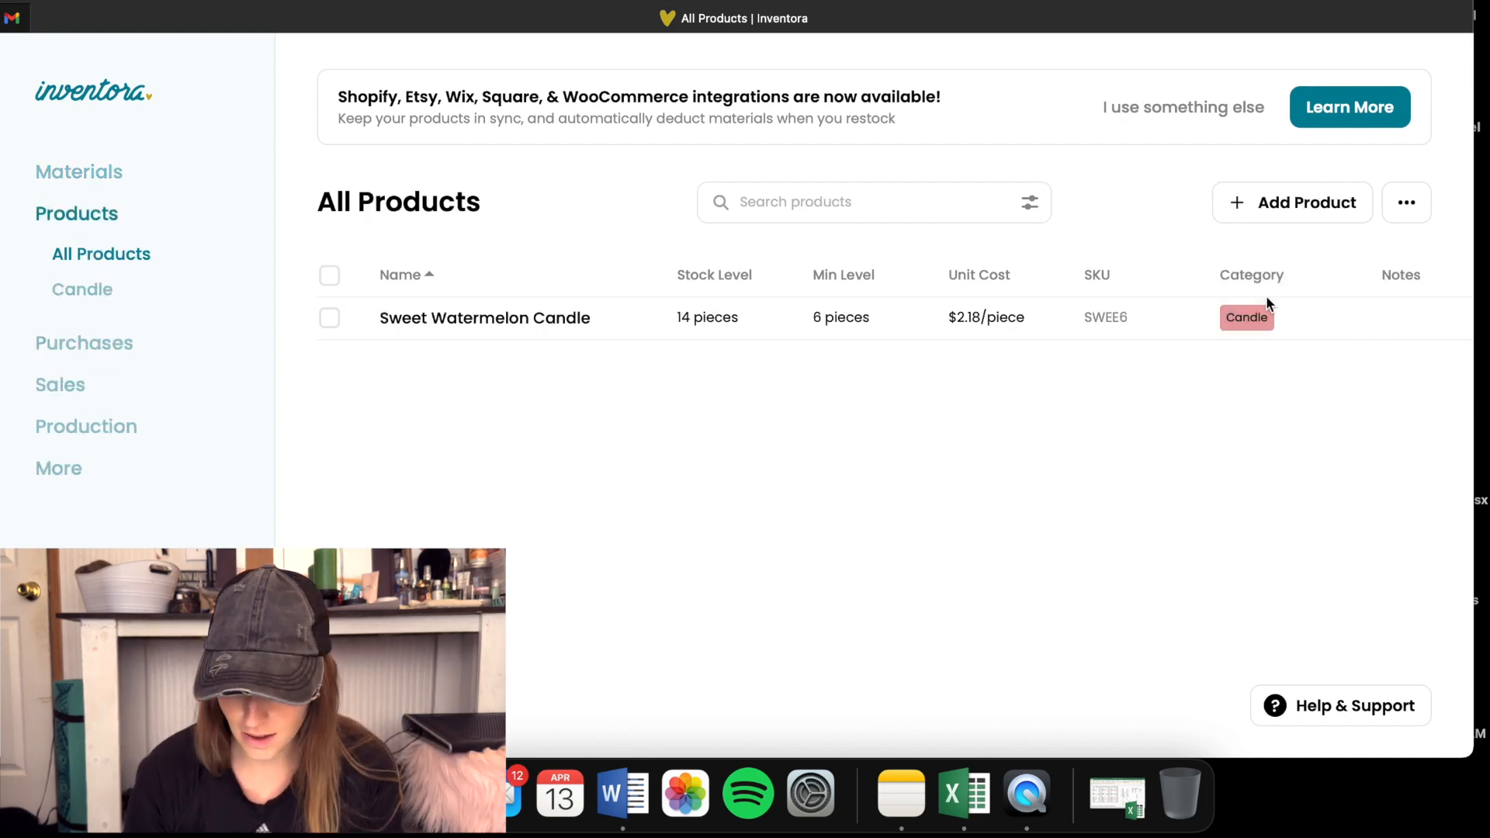
click(1306, 211)
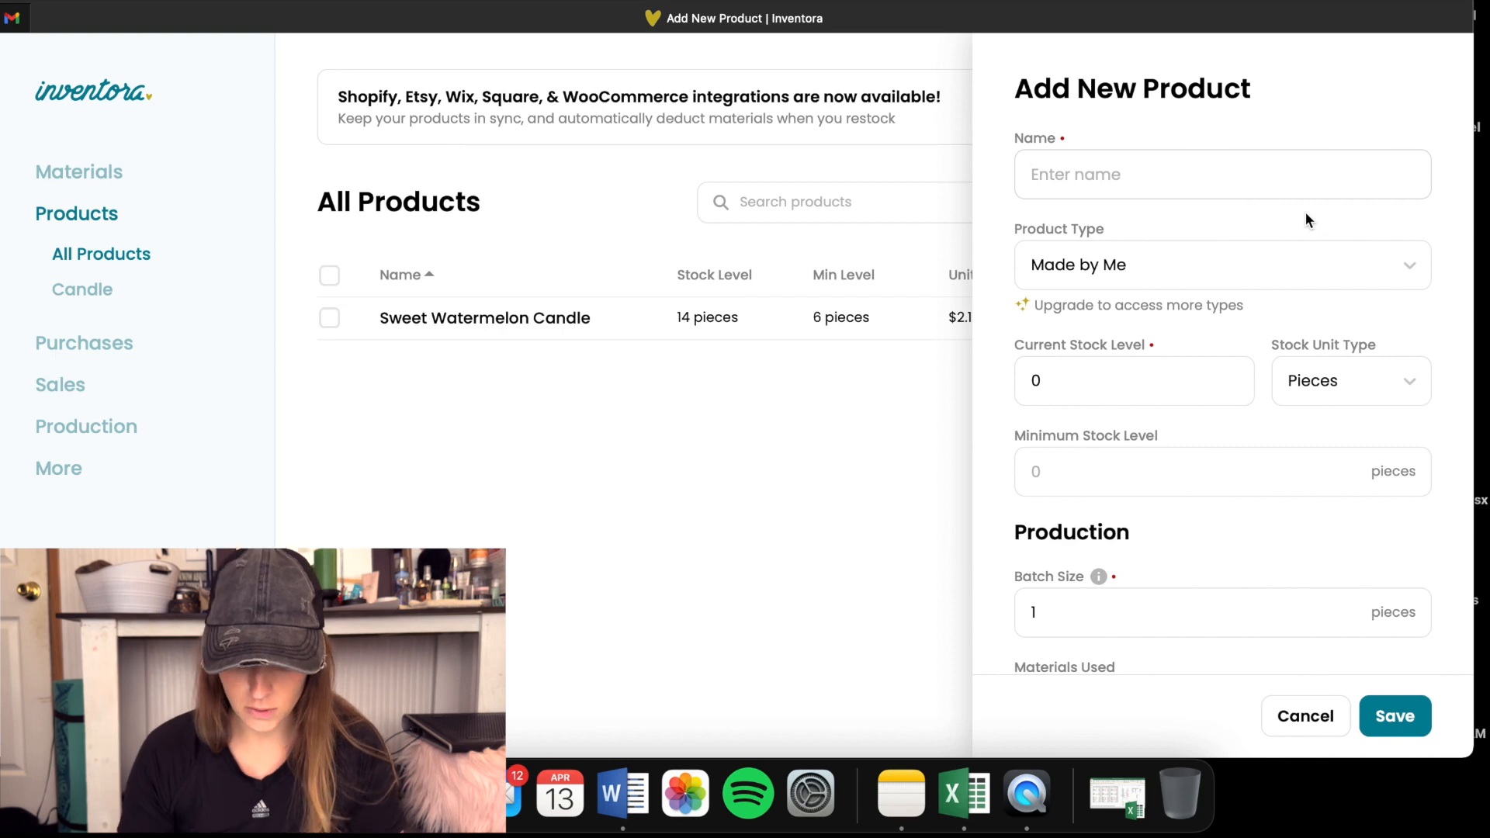
text(Rain)
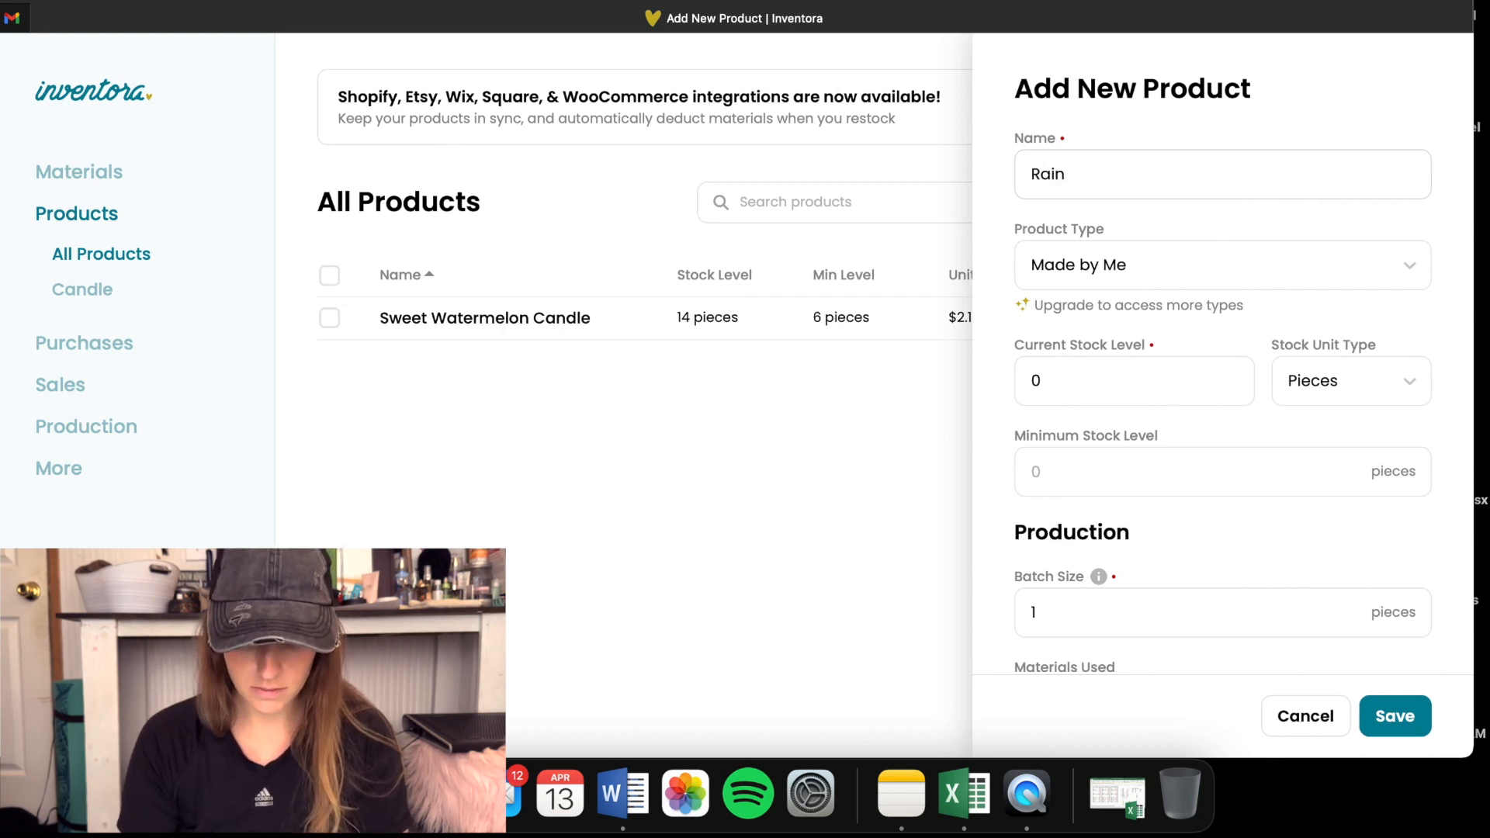
text(fall)
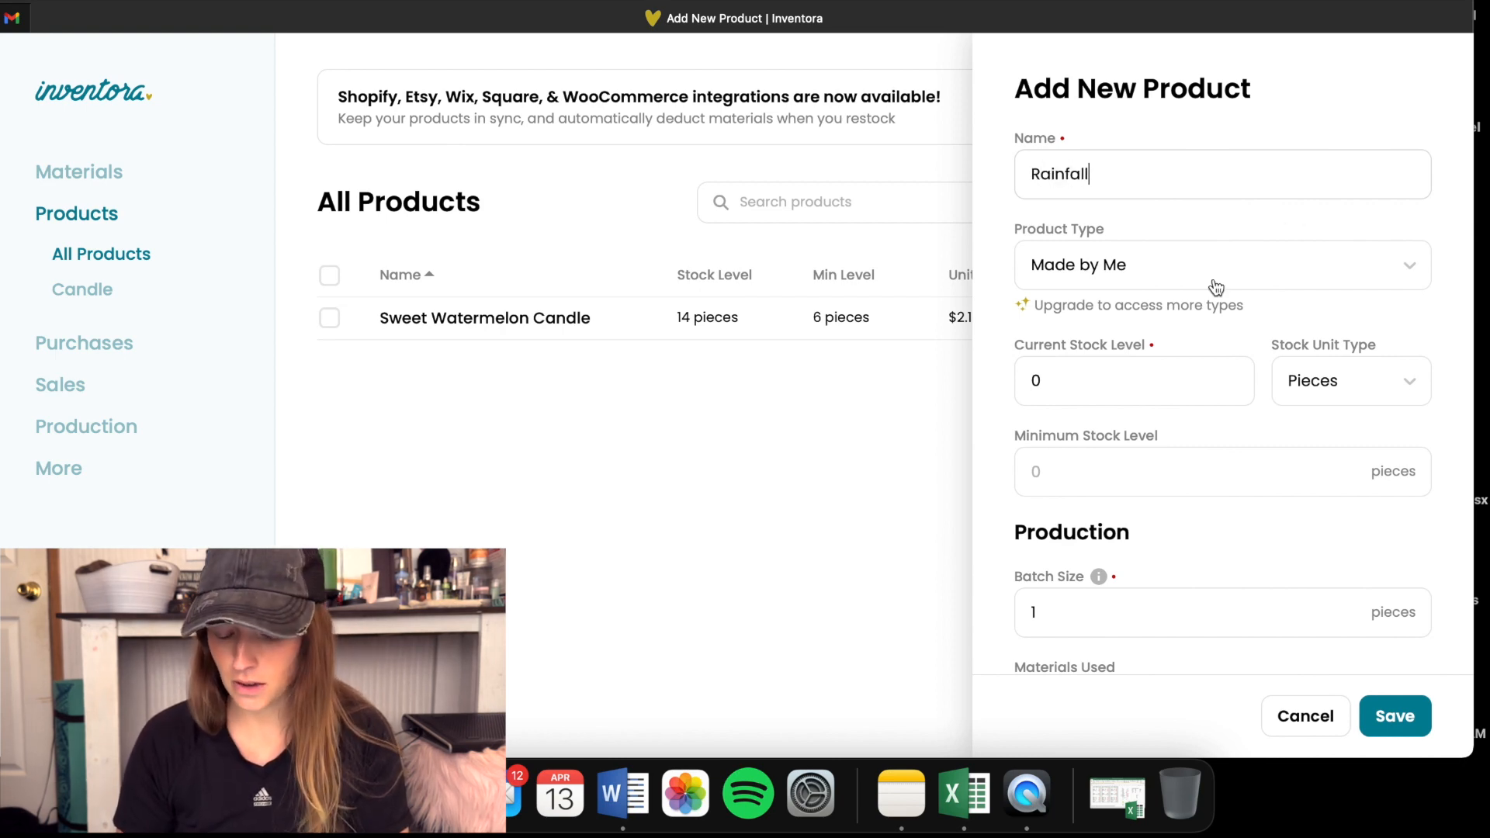
- Set the Rainfall product's current stock level to 14 pieces and its minimum stock level to 6 pieces
click(1085, 394)
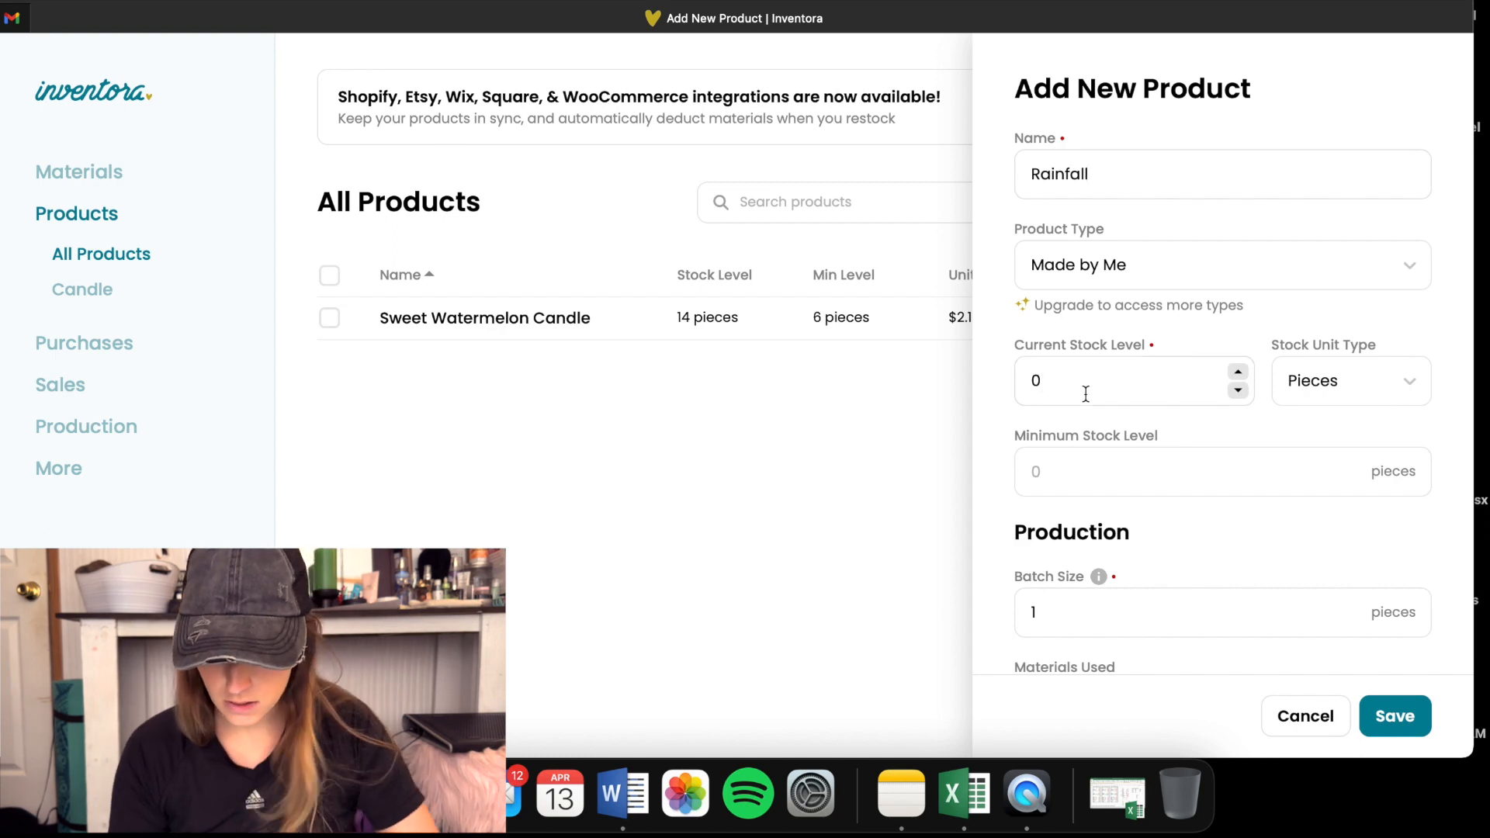
key(BackSpace)
text(14)
scroll(1086, 393, down, 3)
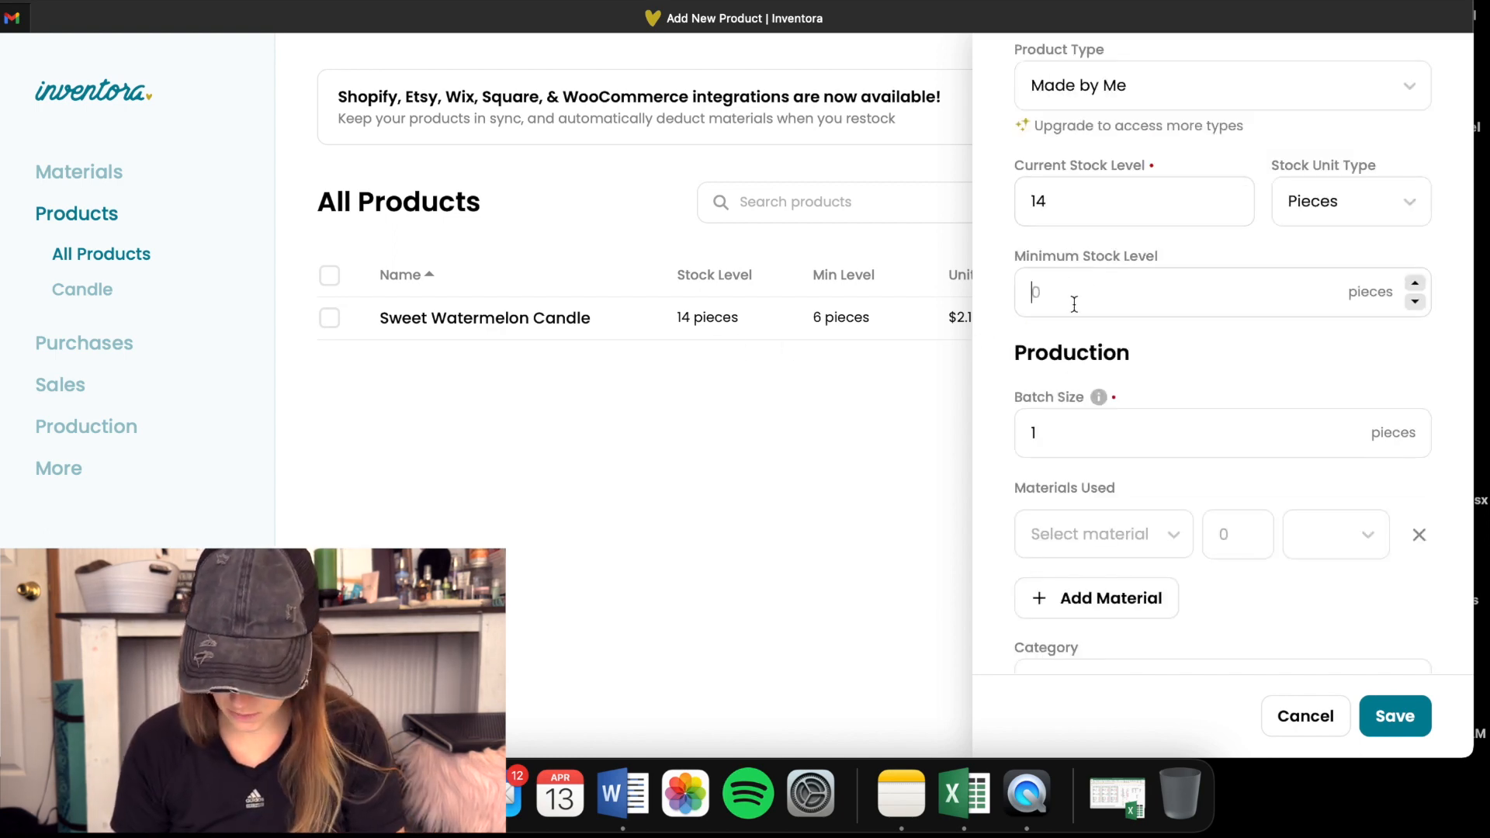
text(6)
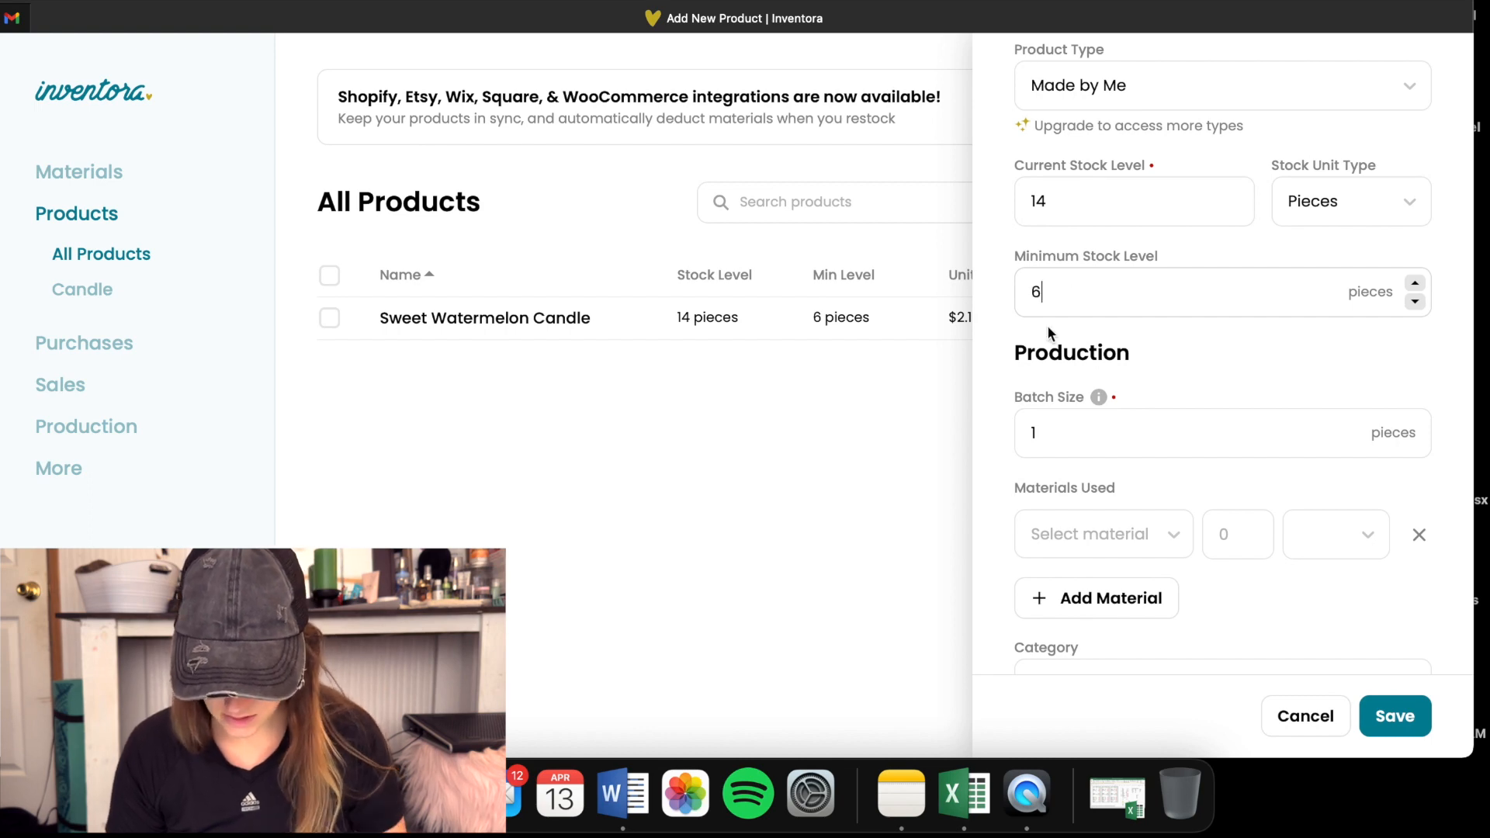
- Check the batch size explanation and add 5.5 ounces of 464 wax to the Rainfall product's materials used
scroll(993, 408, down, 2)
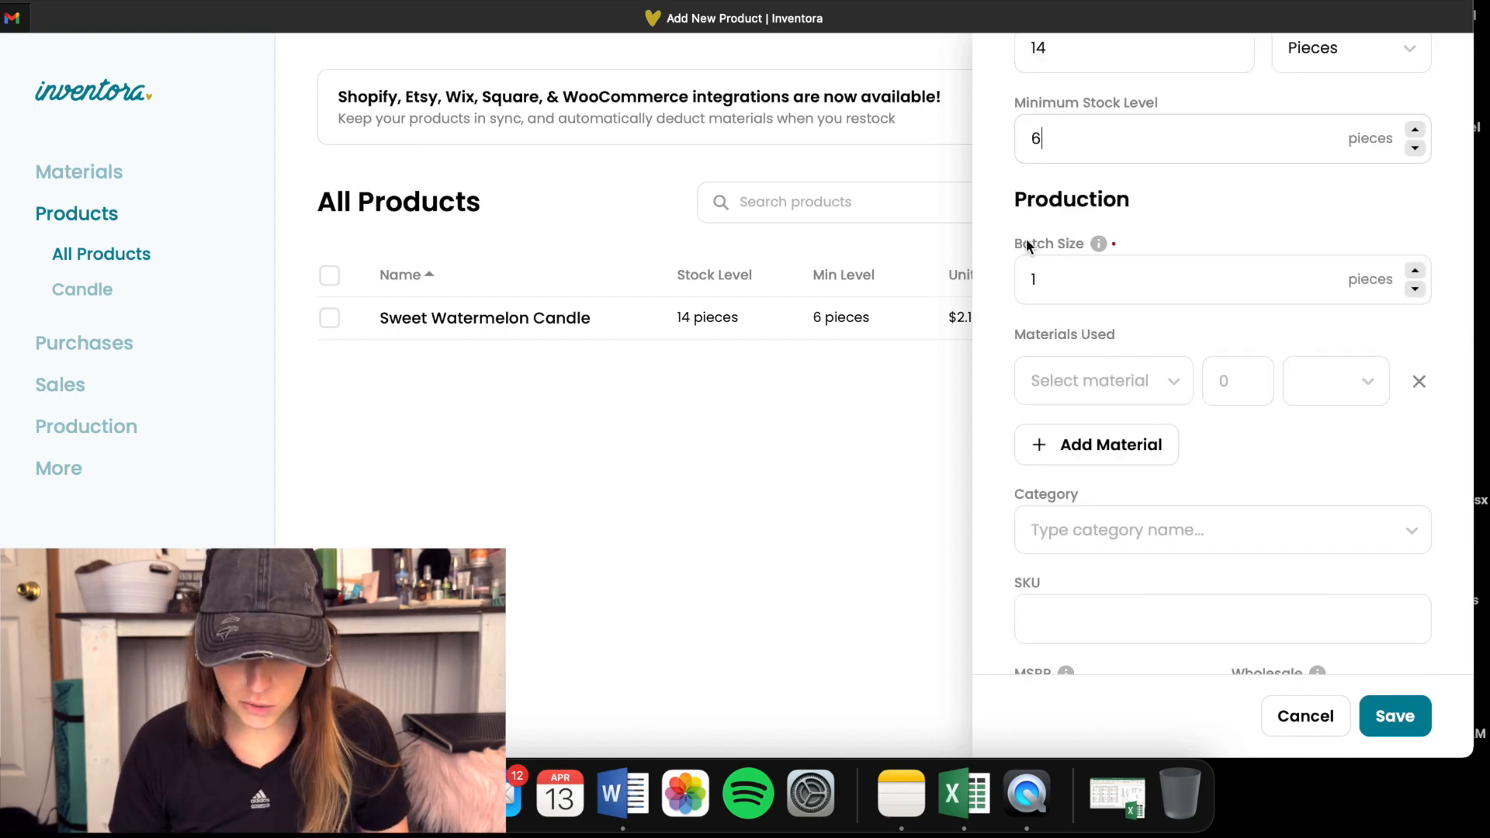
mouse_move(1097, 243)
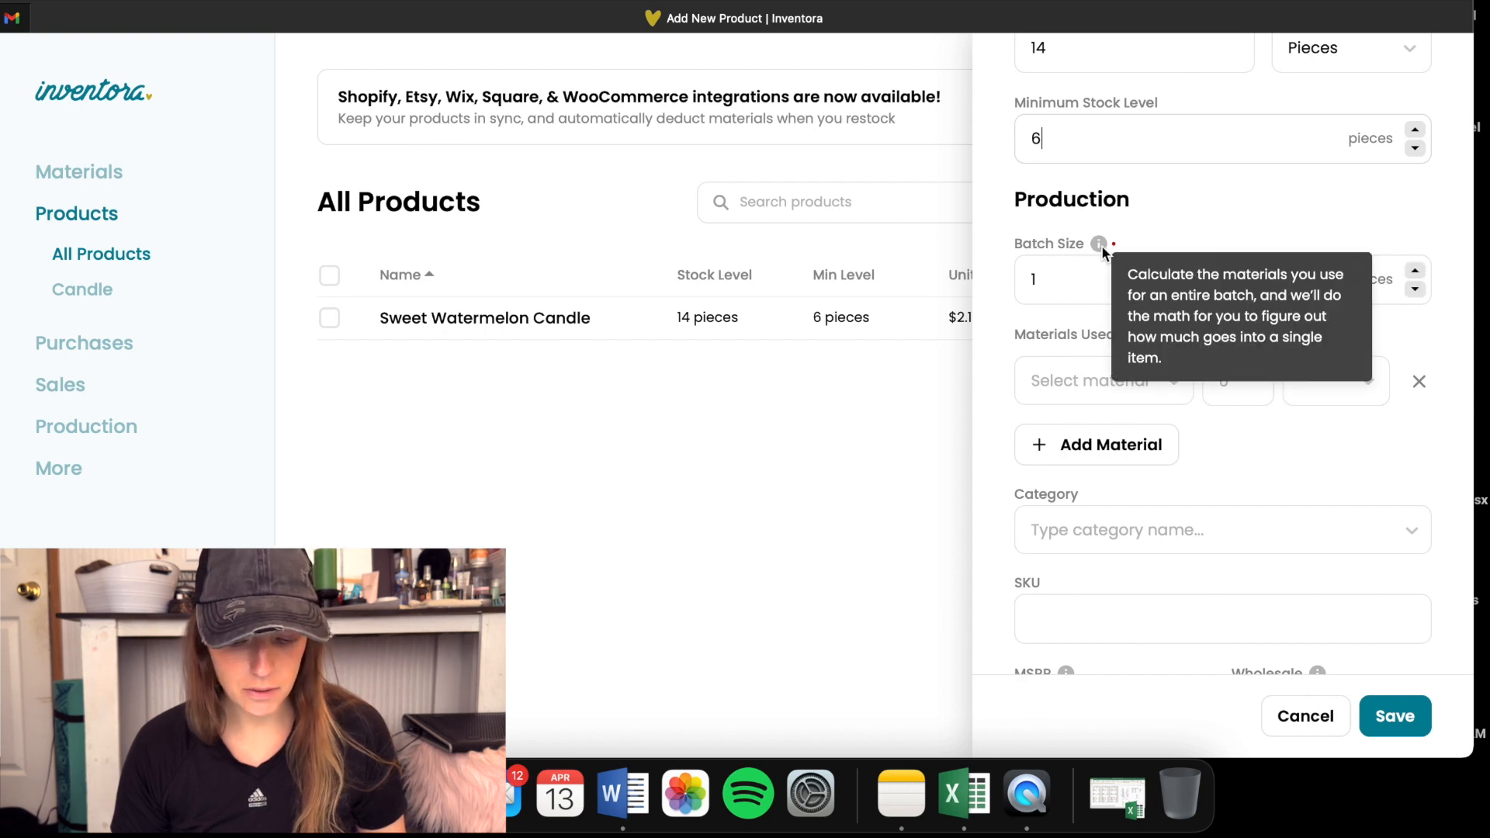
scroll(993, 243, up, 2)
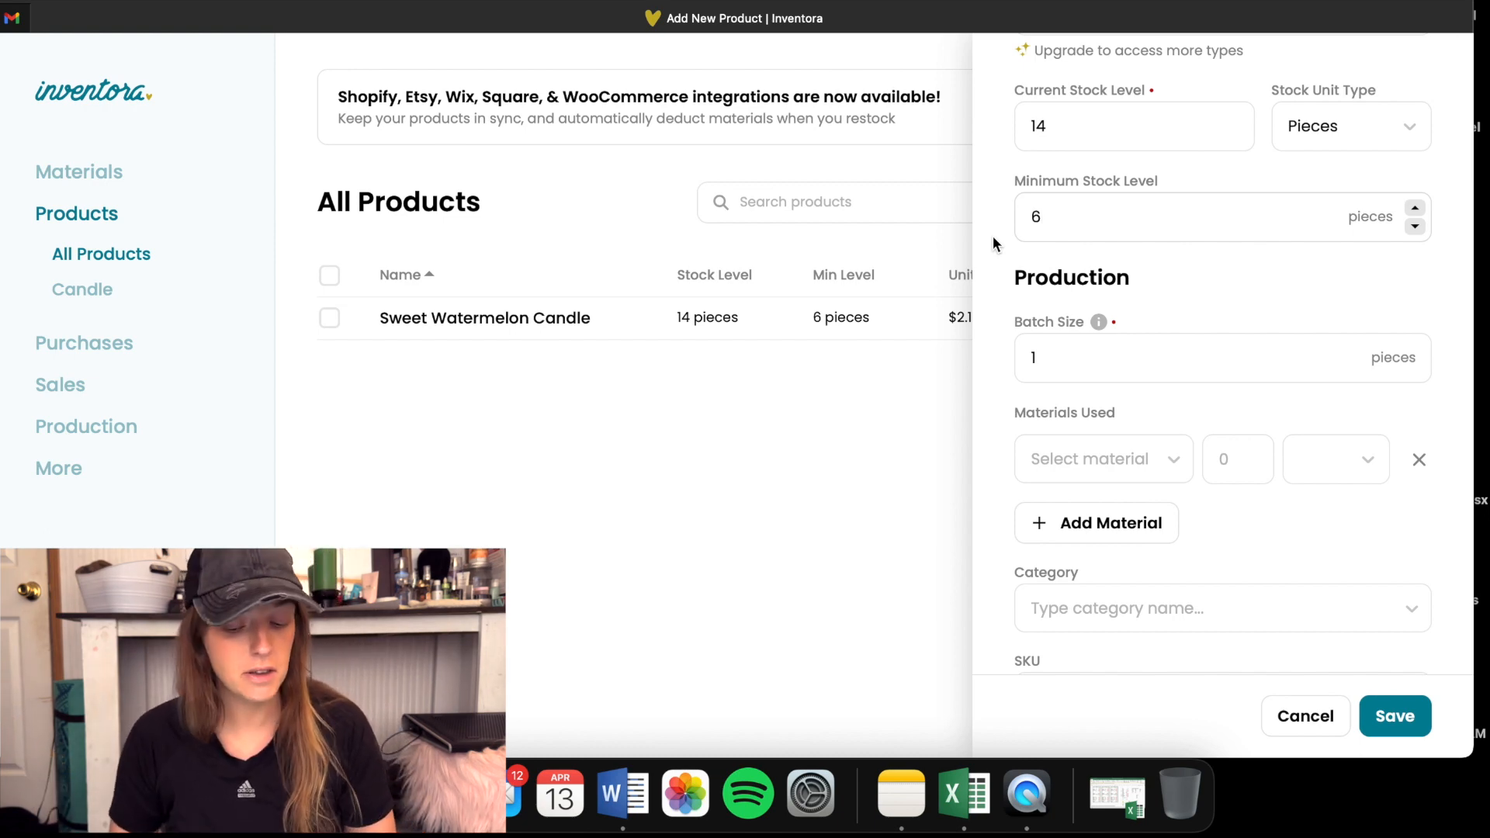
scroll(993, 236, down, 3)
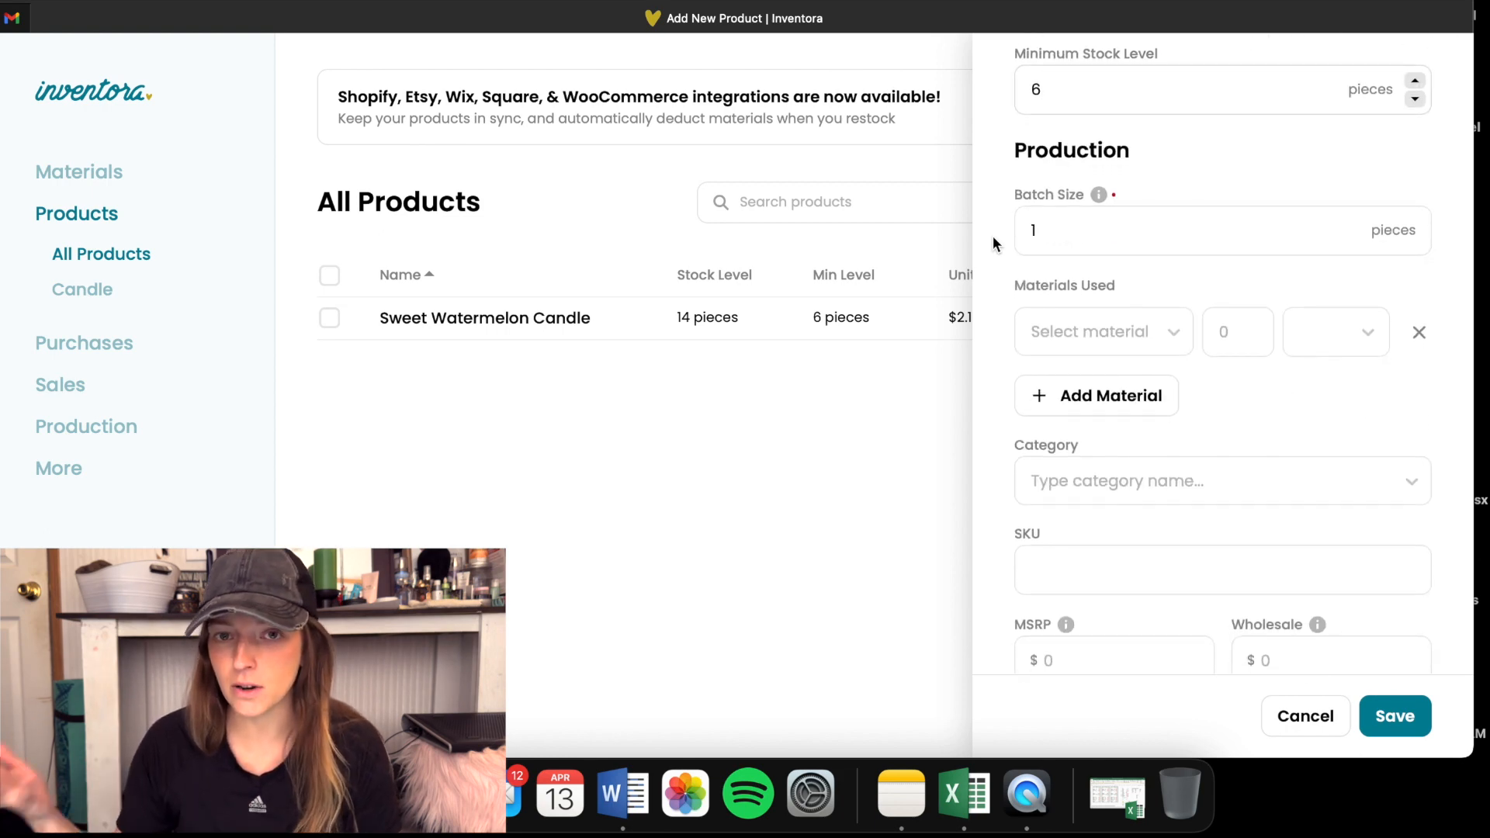
scroll(994, 236, down, 1)
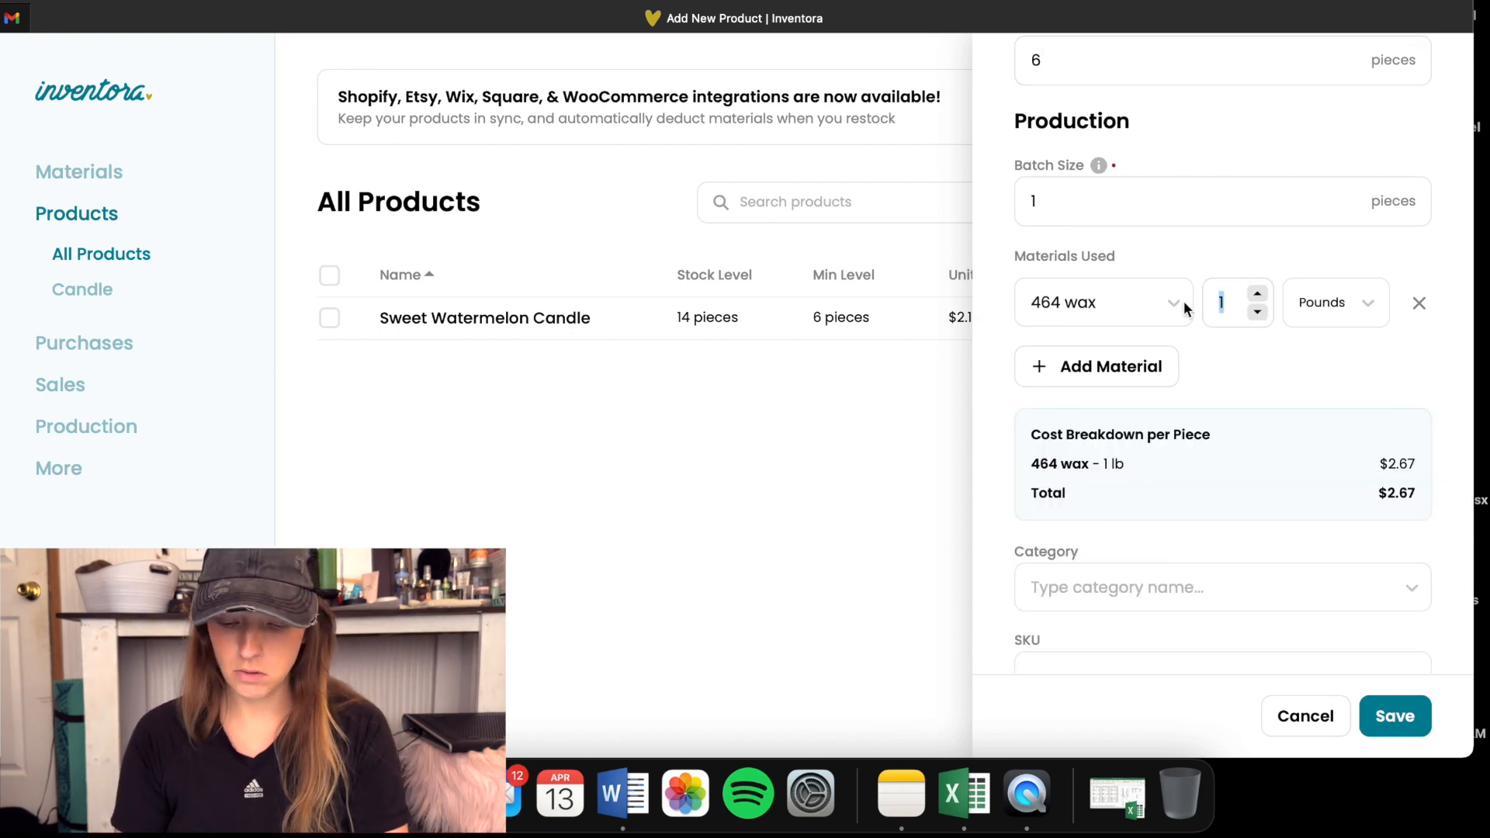
text(5.5)
click(1368, 303)
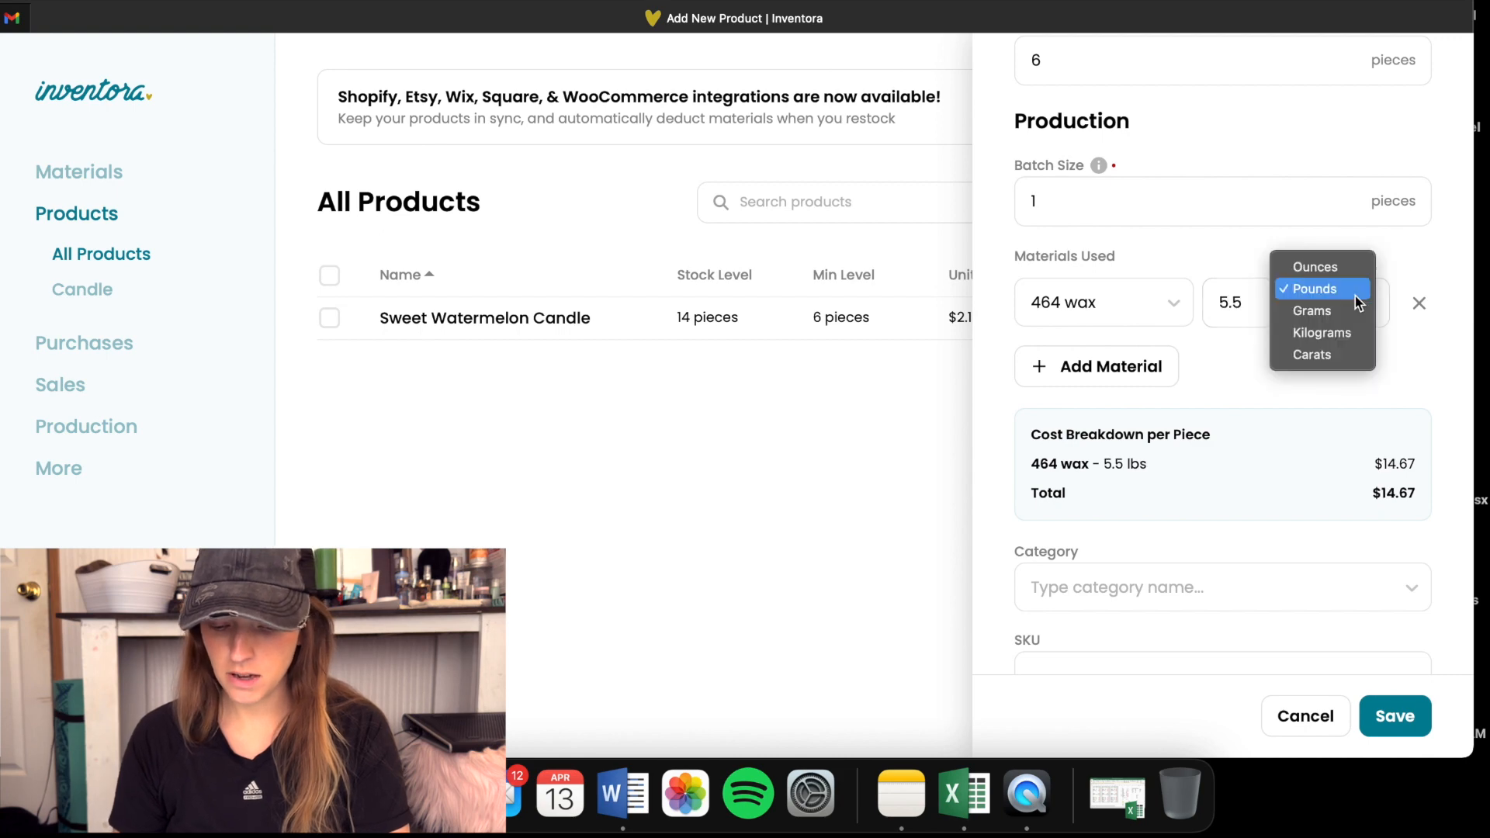
click(1321, 268)
- Add the Rainfall fragrance as a second material used, with a quantity of 0.5 ounces
click(1056, 366)
click(1092, 380)
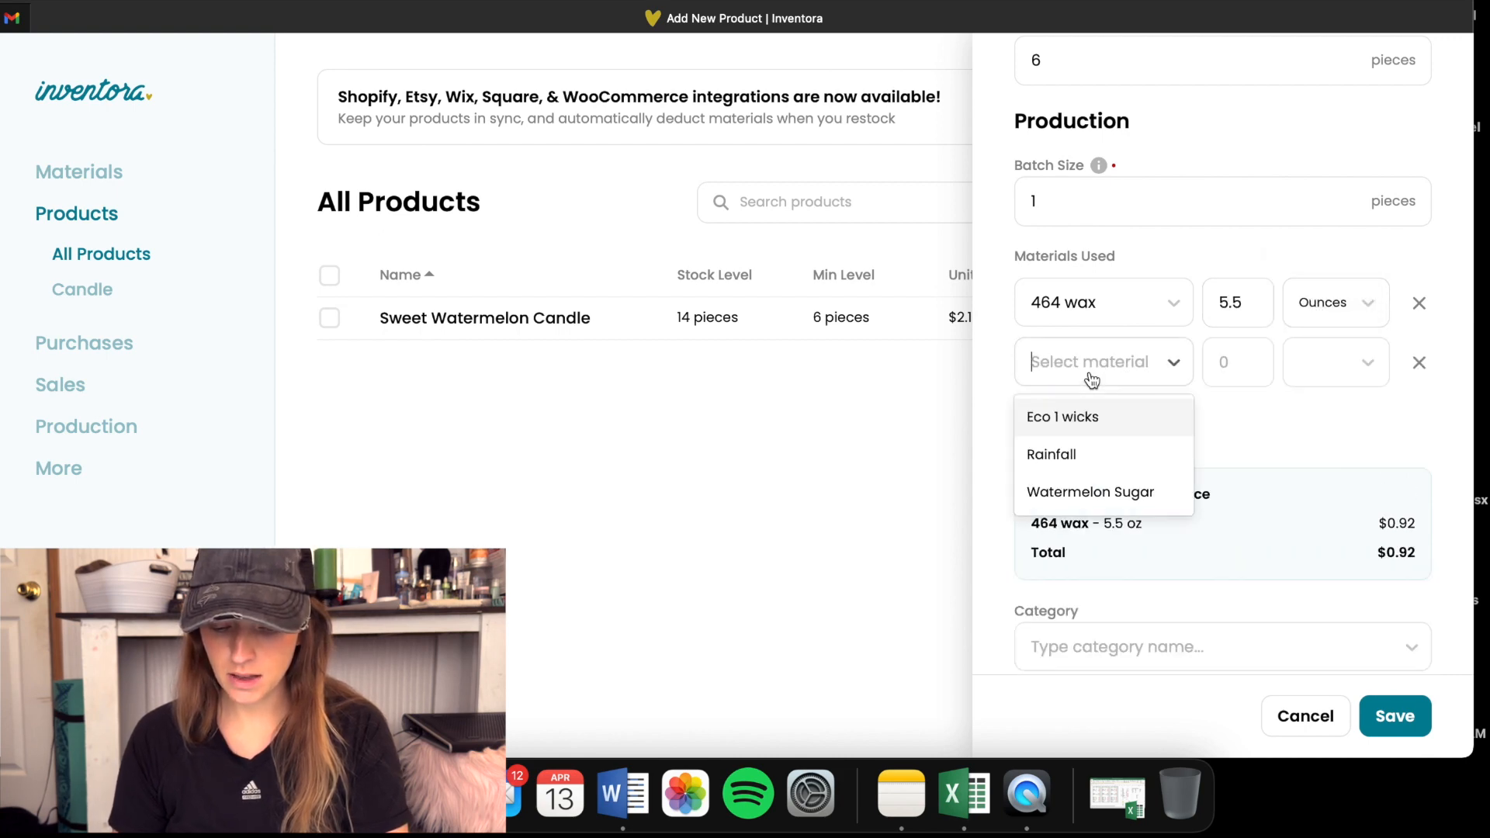
click(1072, 458)
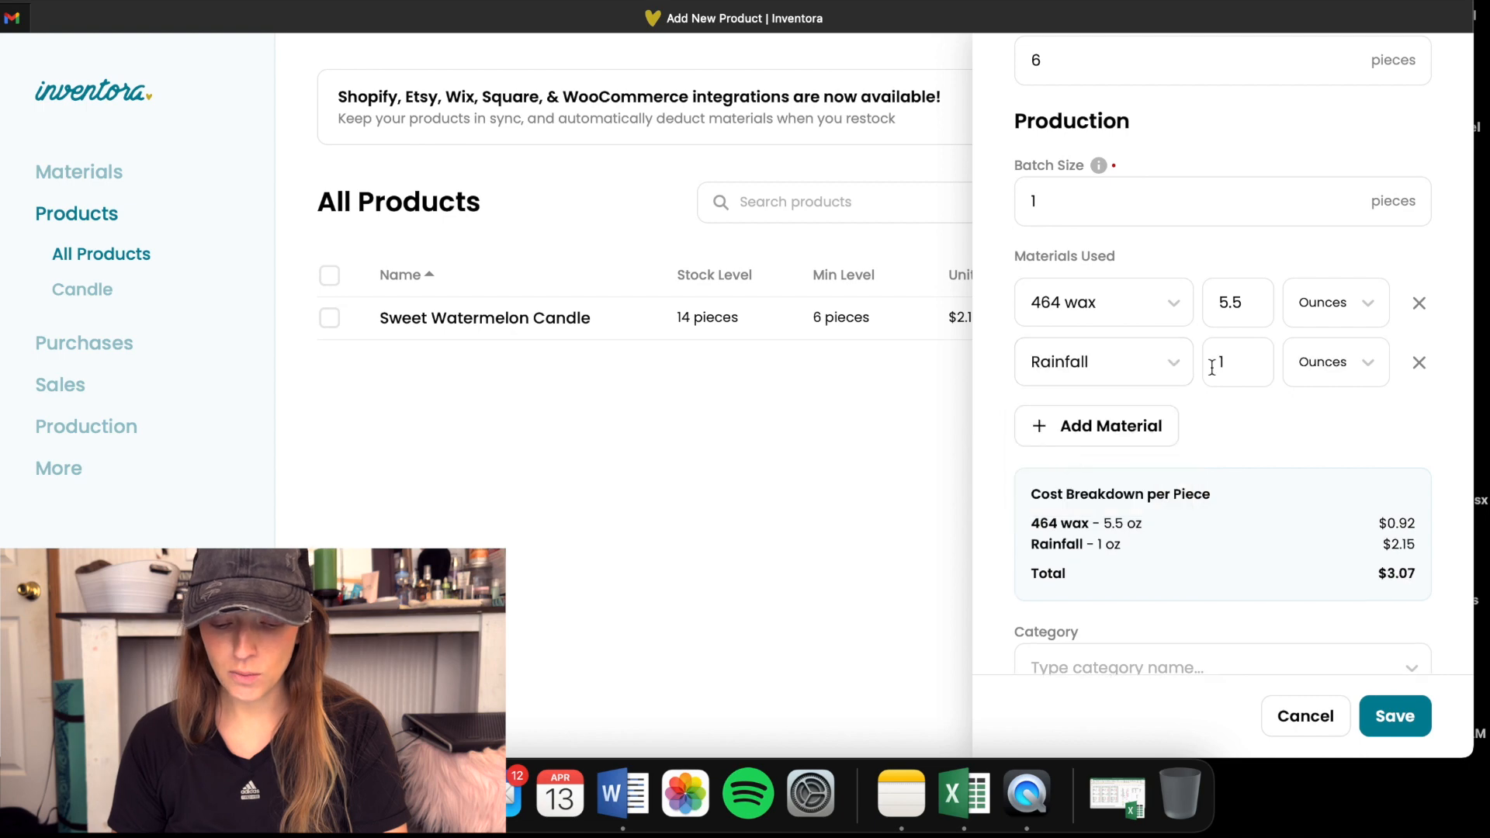
double_click(1212, 364)
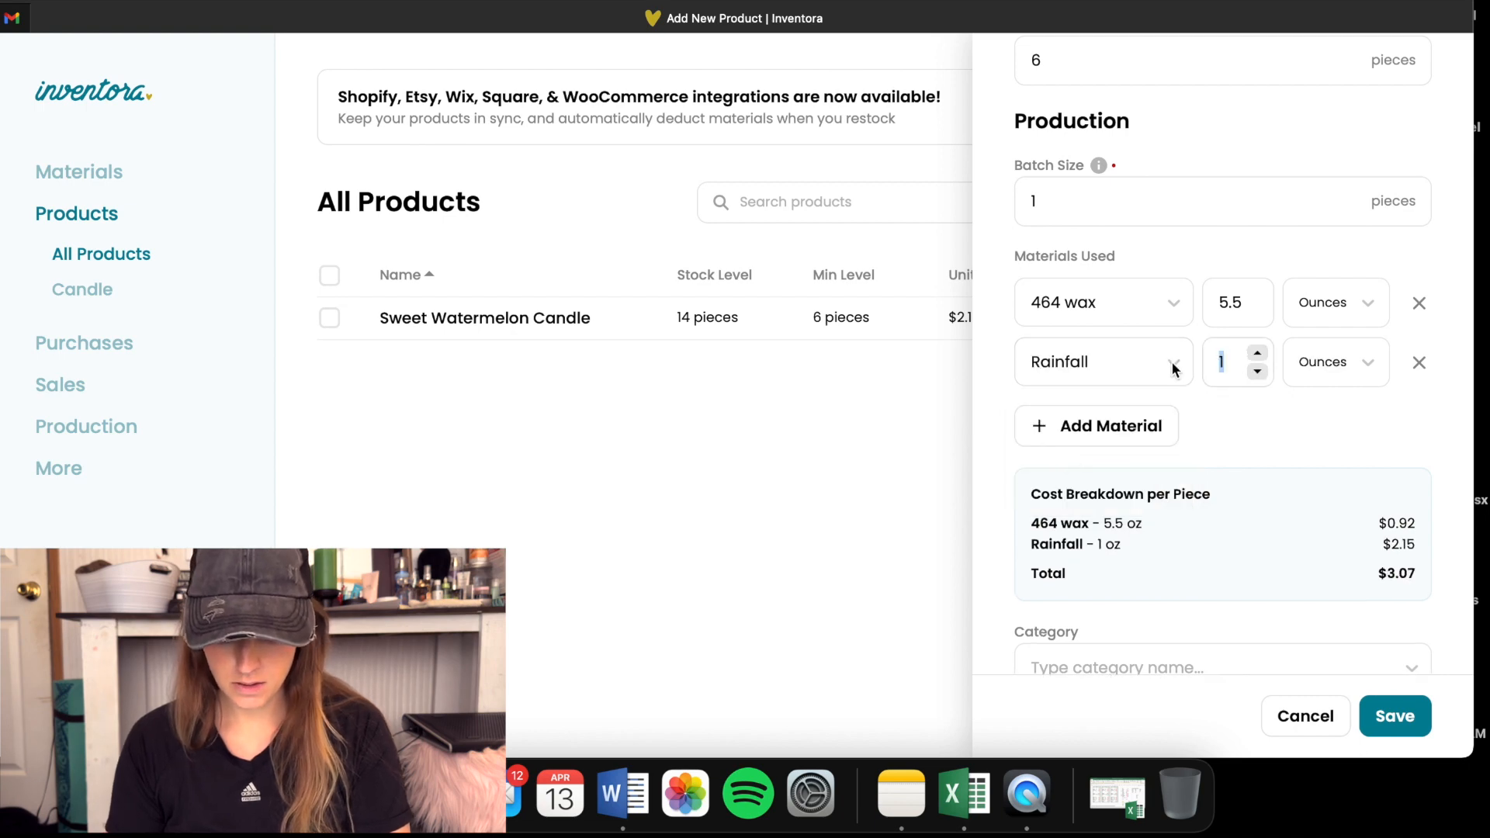
text(.5)
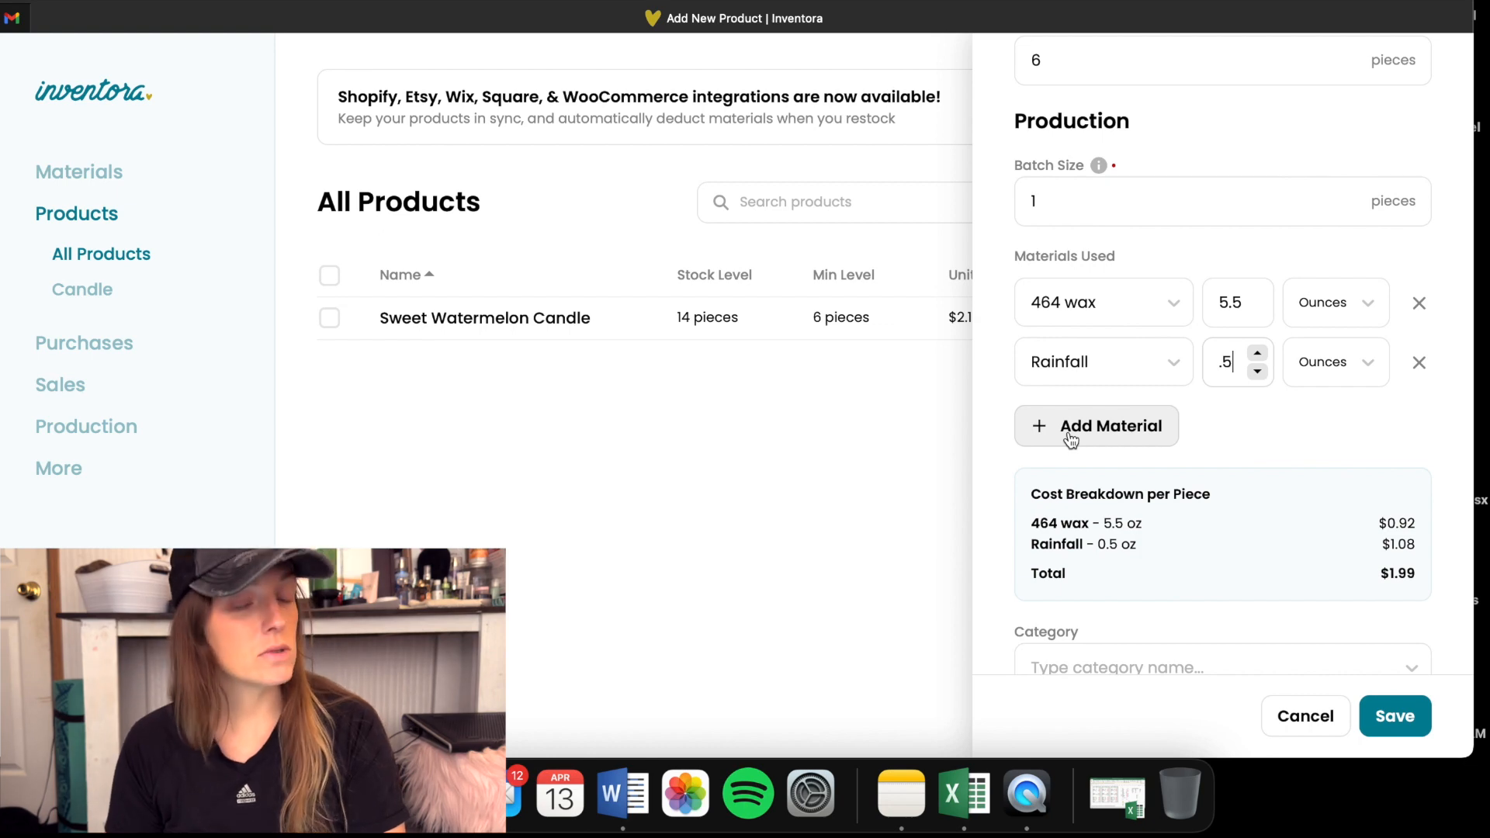
- Add one piece of Eco 1 wicks as the third material used in the product
click(1071, 440)
click(1081, 423)
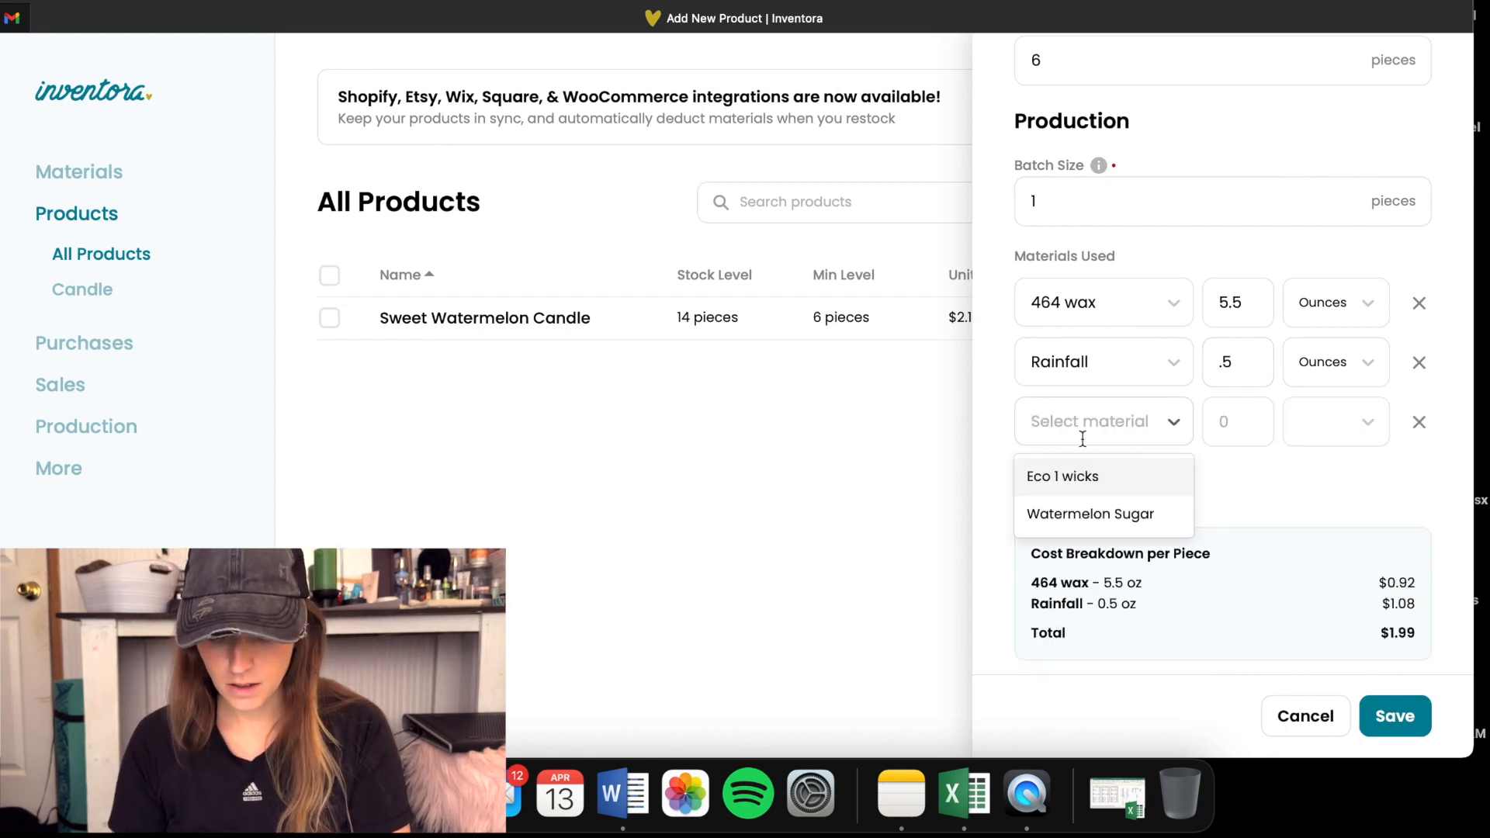
click(1087, 478)
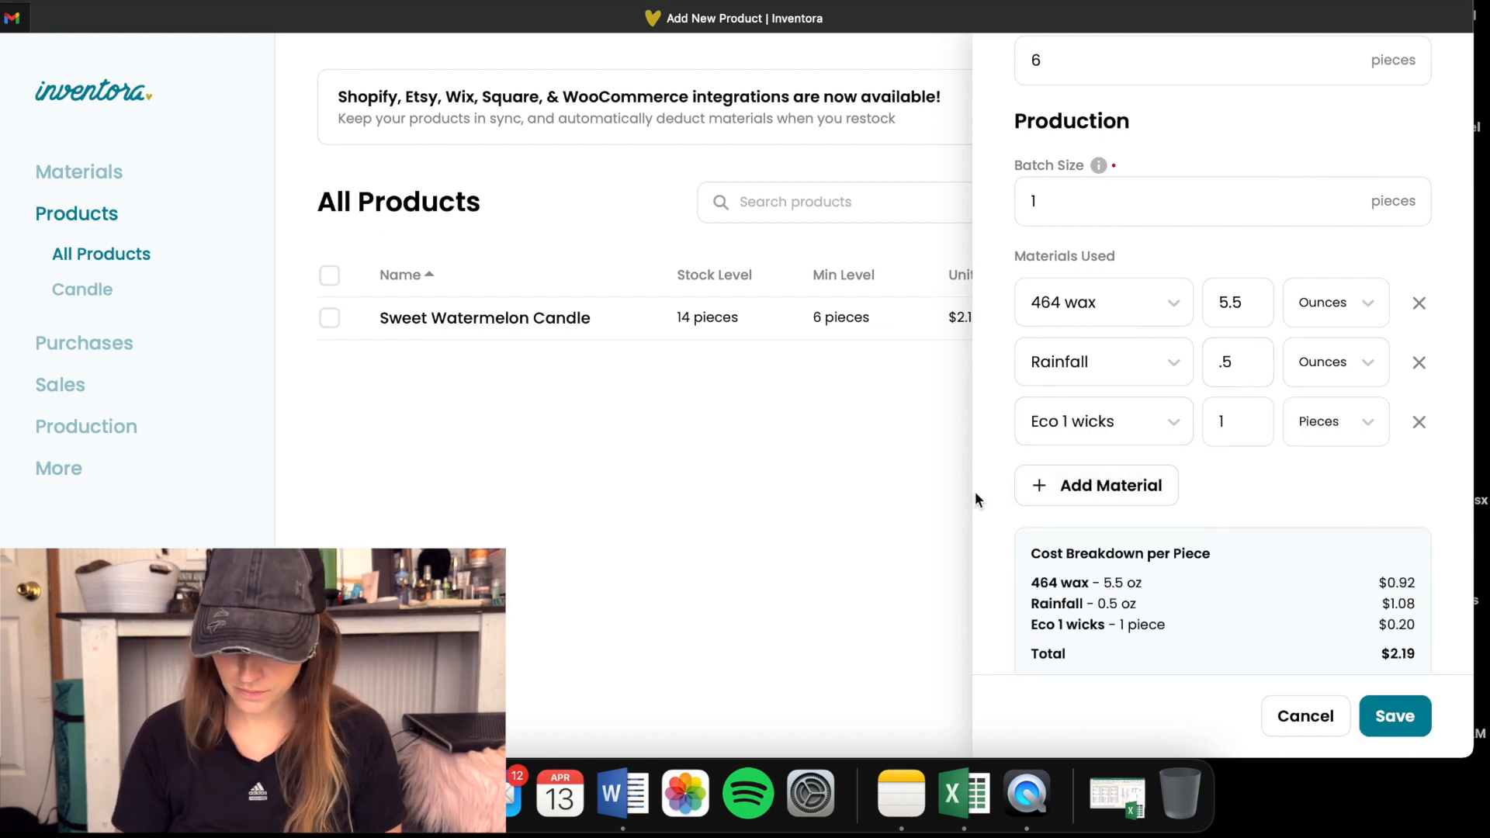
- Assign the Candle category and create the product as already made with material levels adjusted
scroll(1000, 513, down, 5)
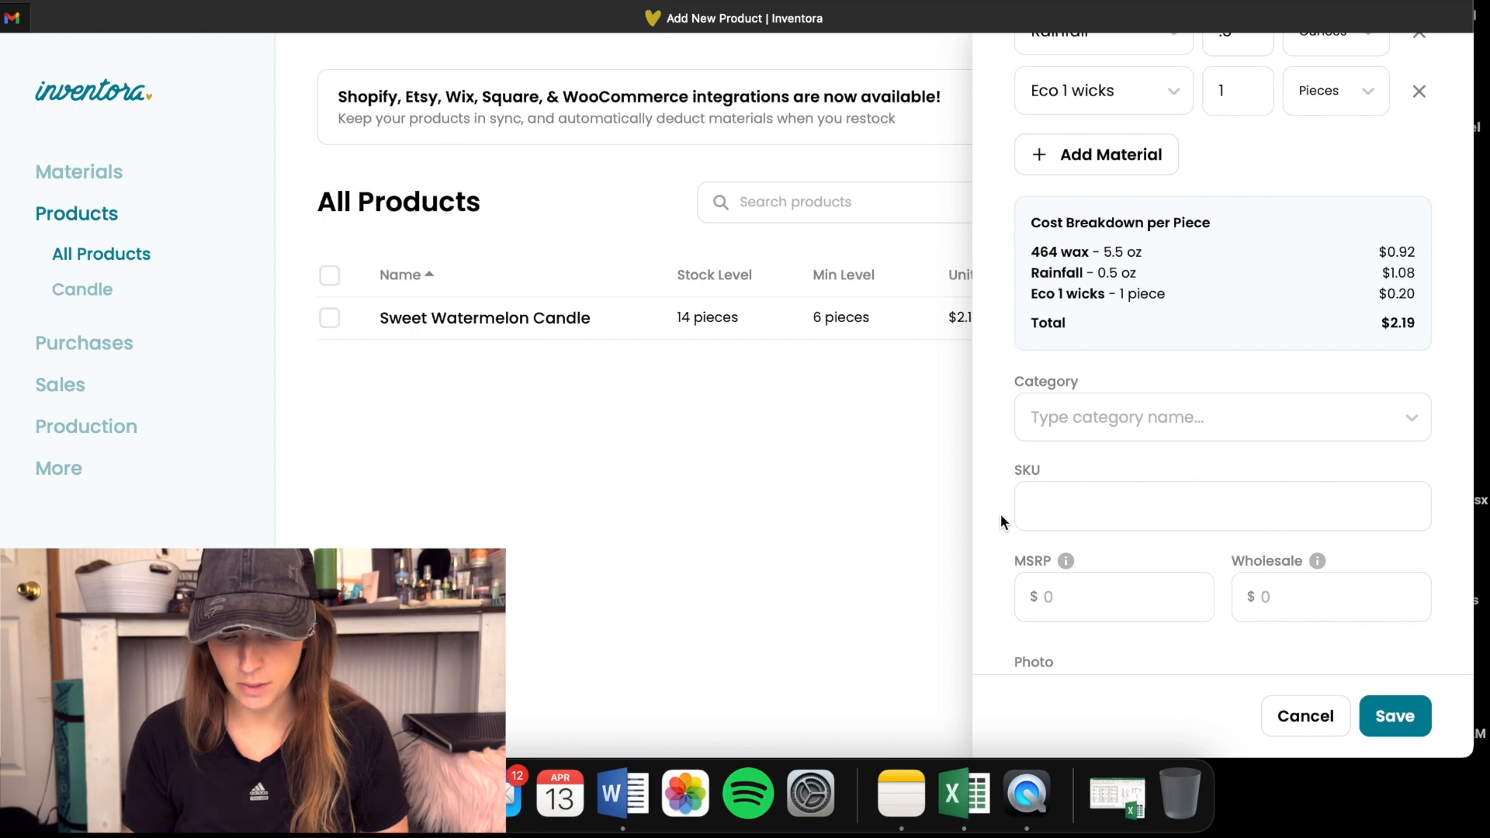
scroll(1000, 513, down, 1)
click(1115, 343)
click(1054, 384)
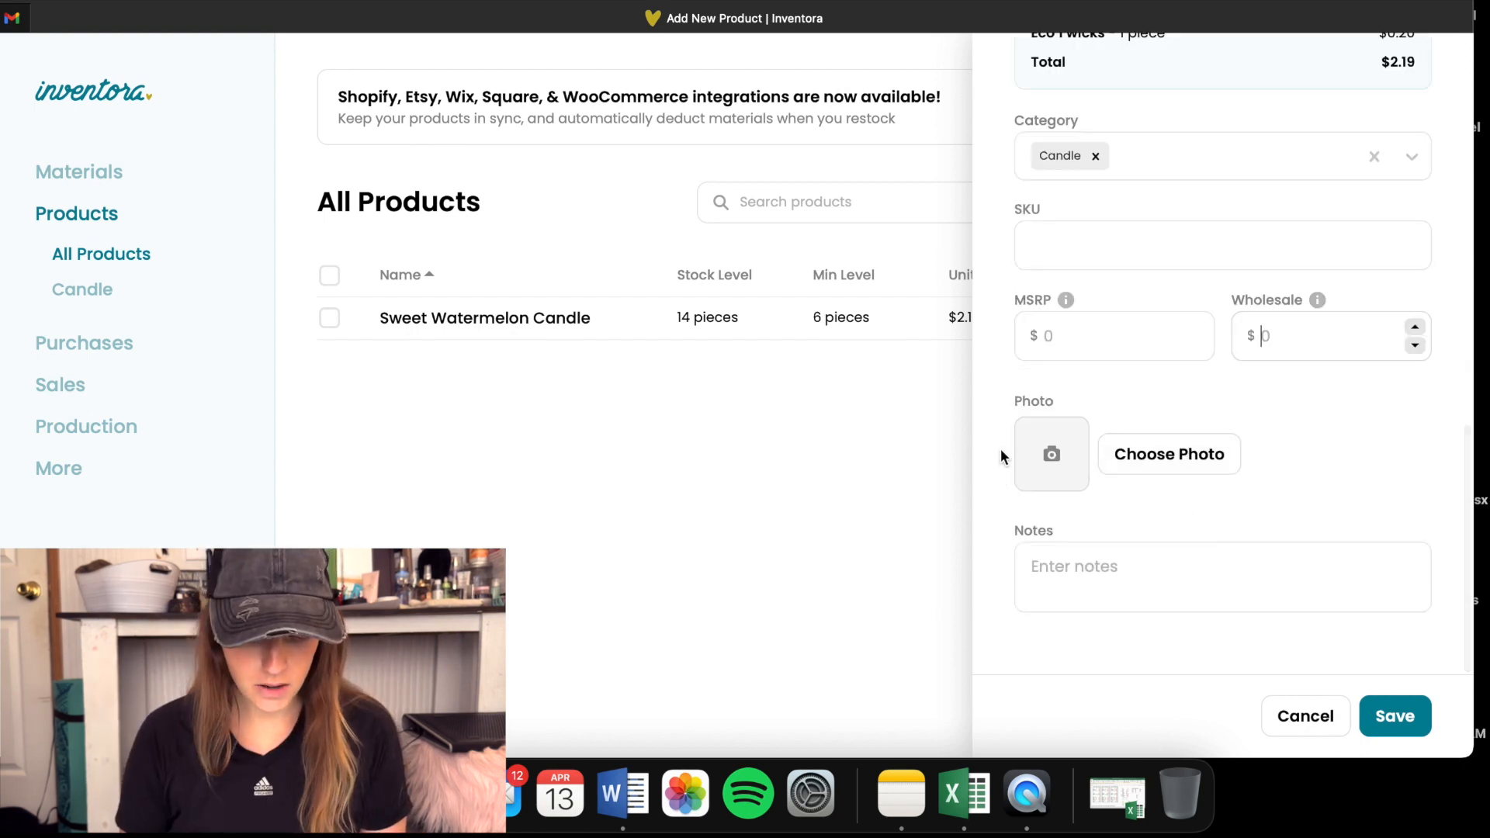
click(1394, 718)
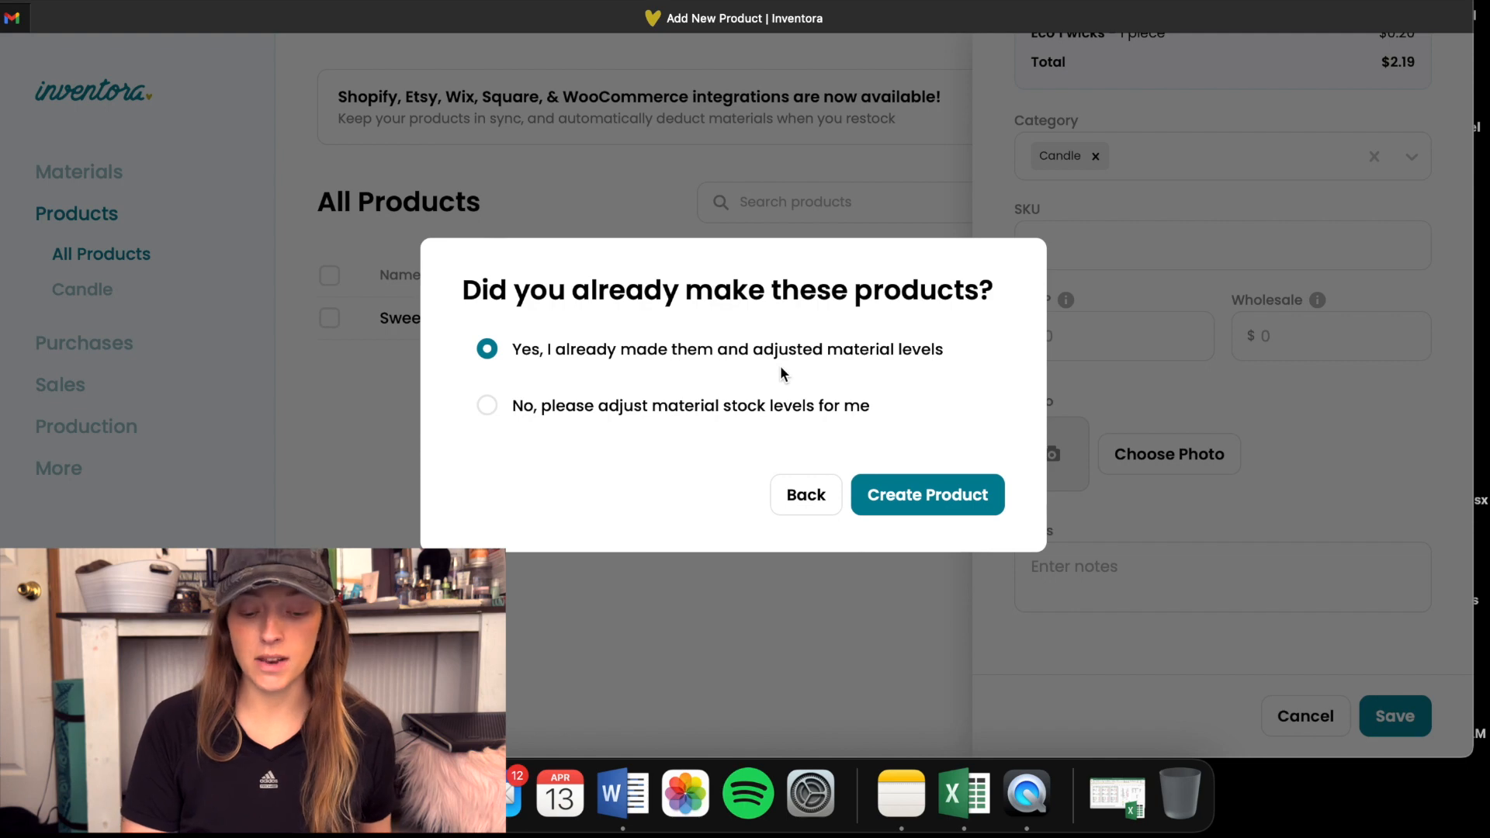
key(Return)
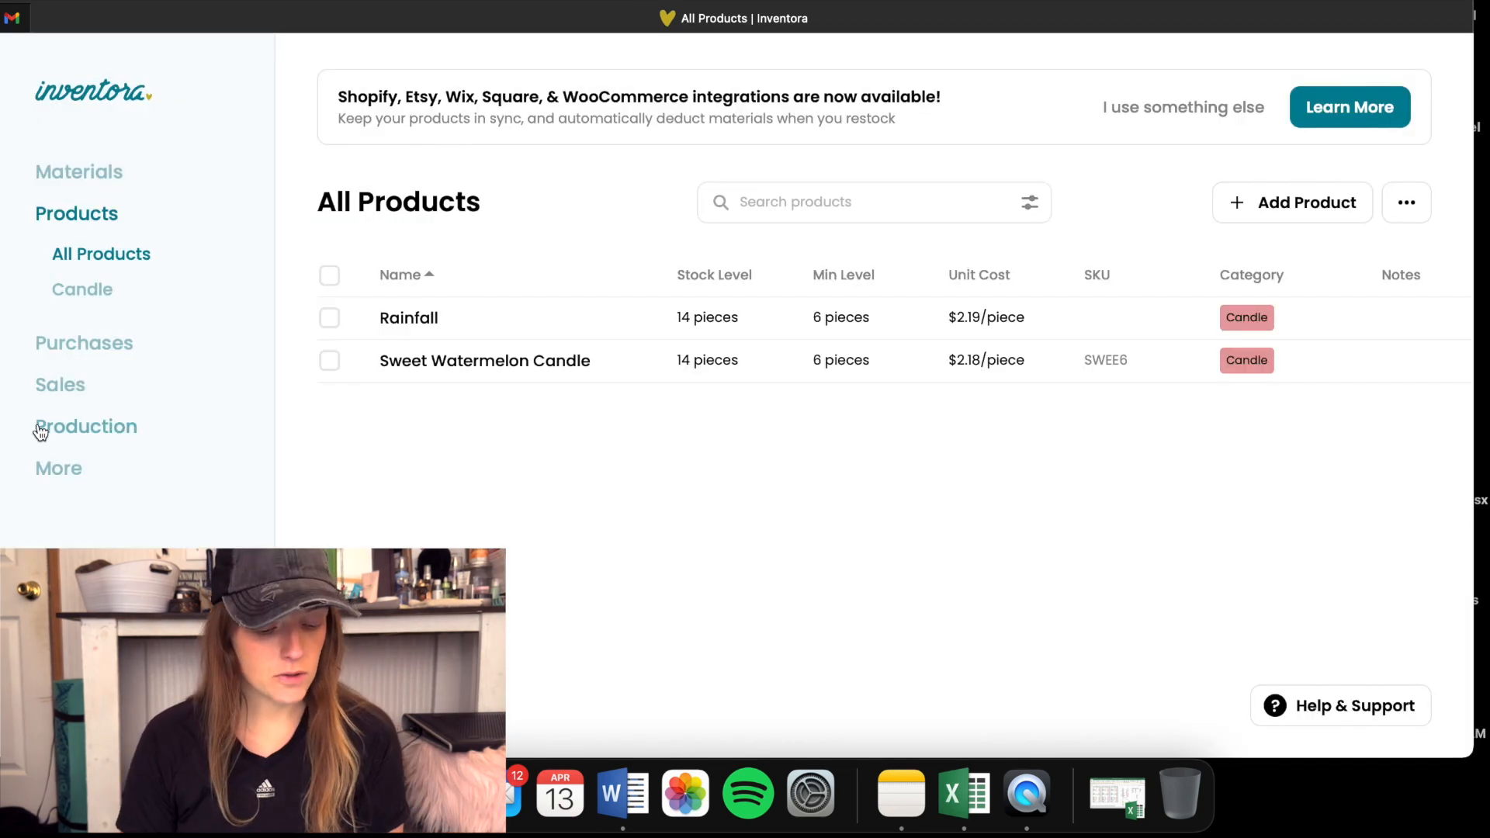
- Start a new production run in the Production section and name it Canton August
click(41, 426)
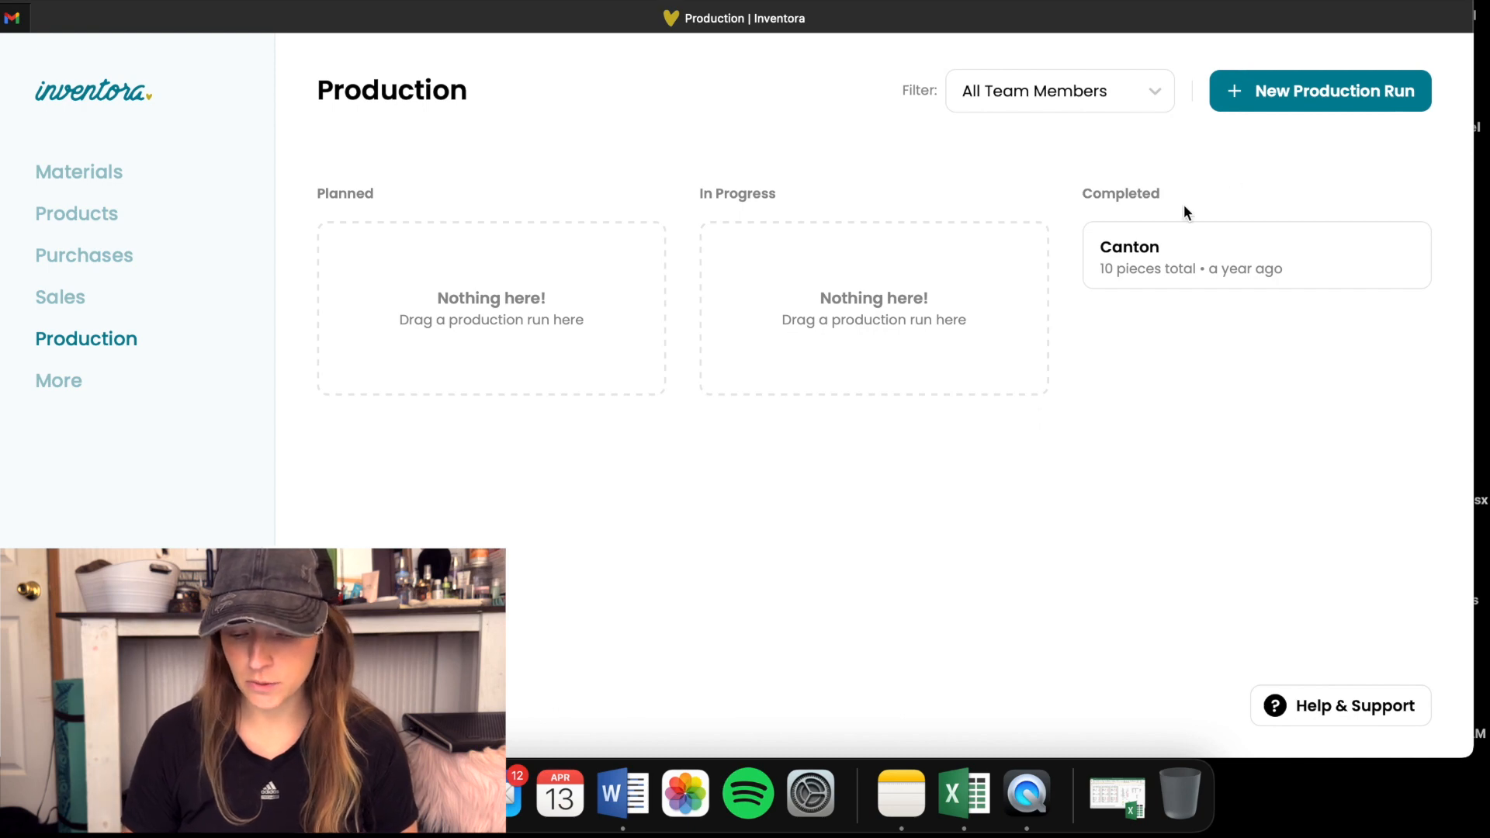
click(1311, 108)
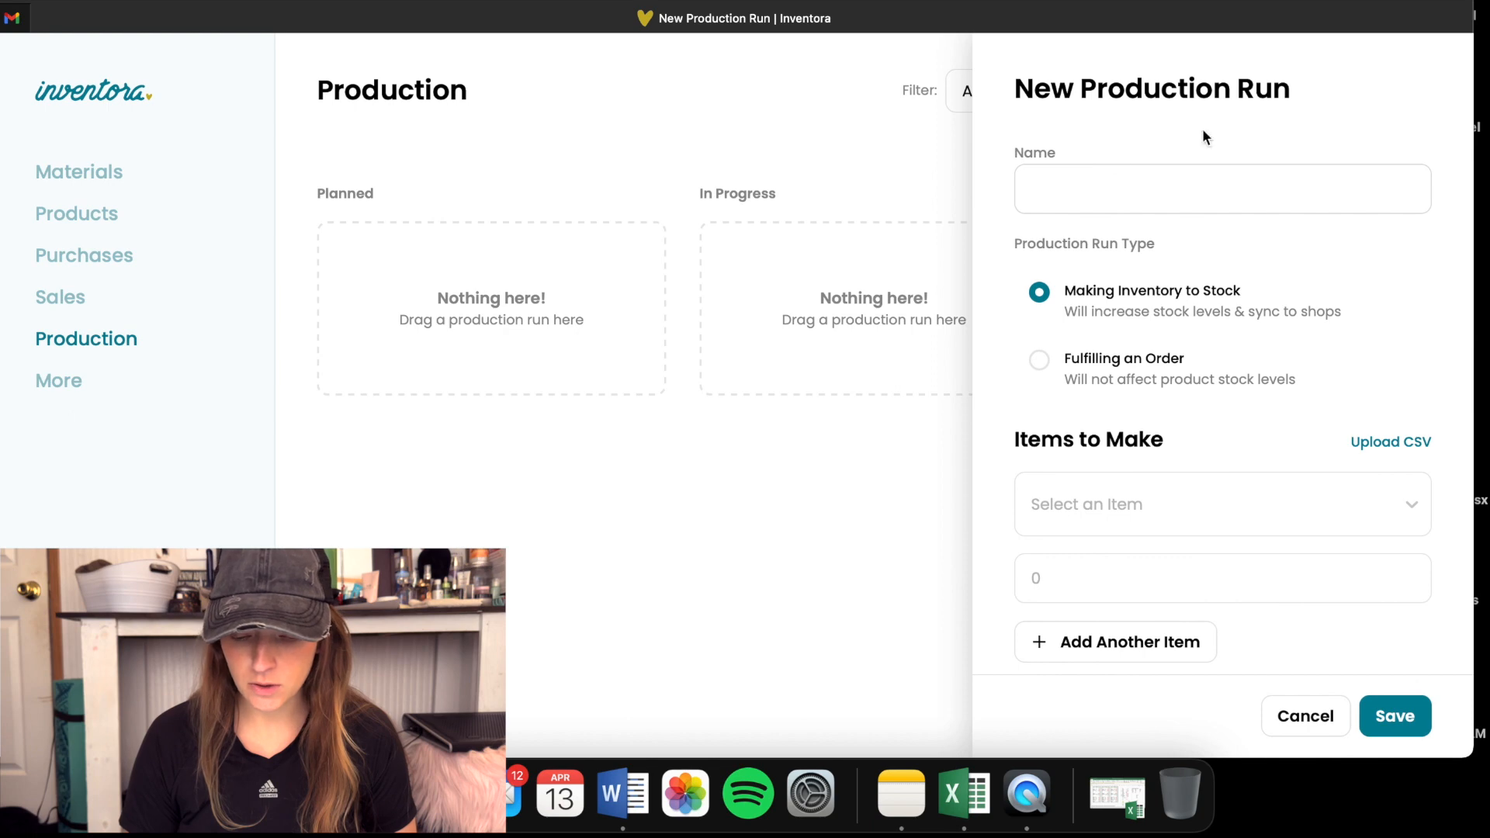
click(1046, 191)
text(Canton)
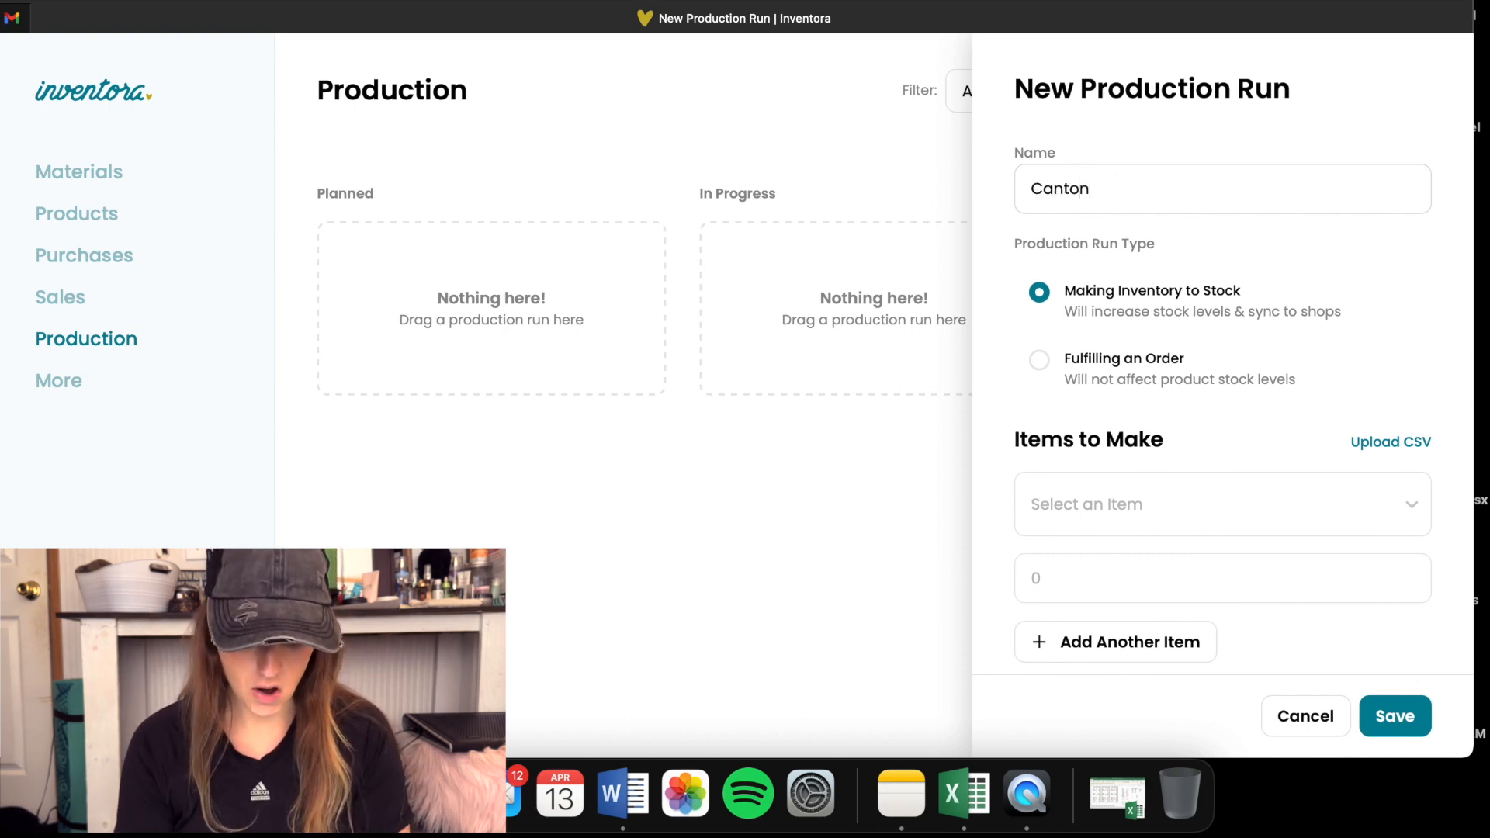
text( August)
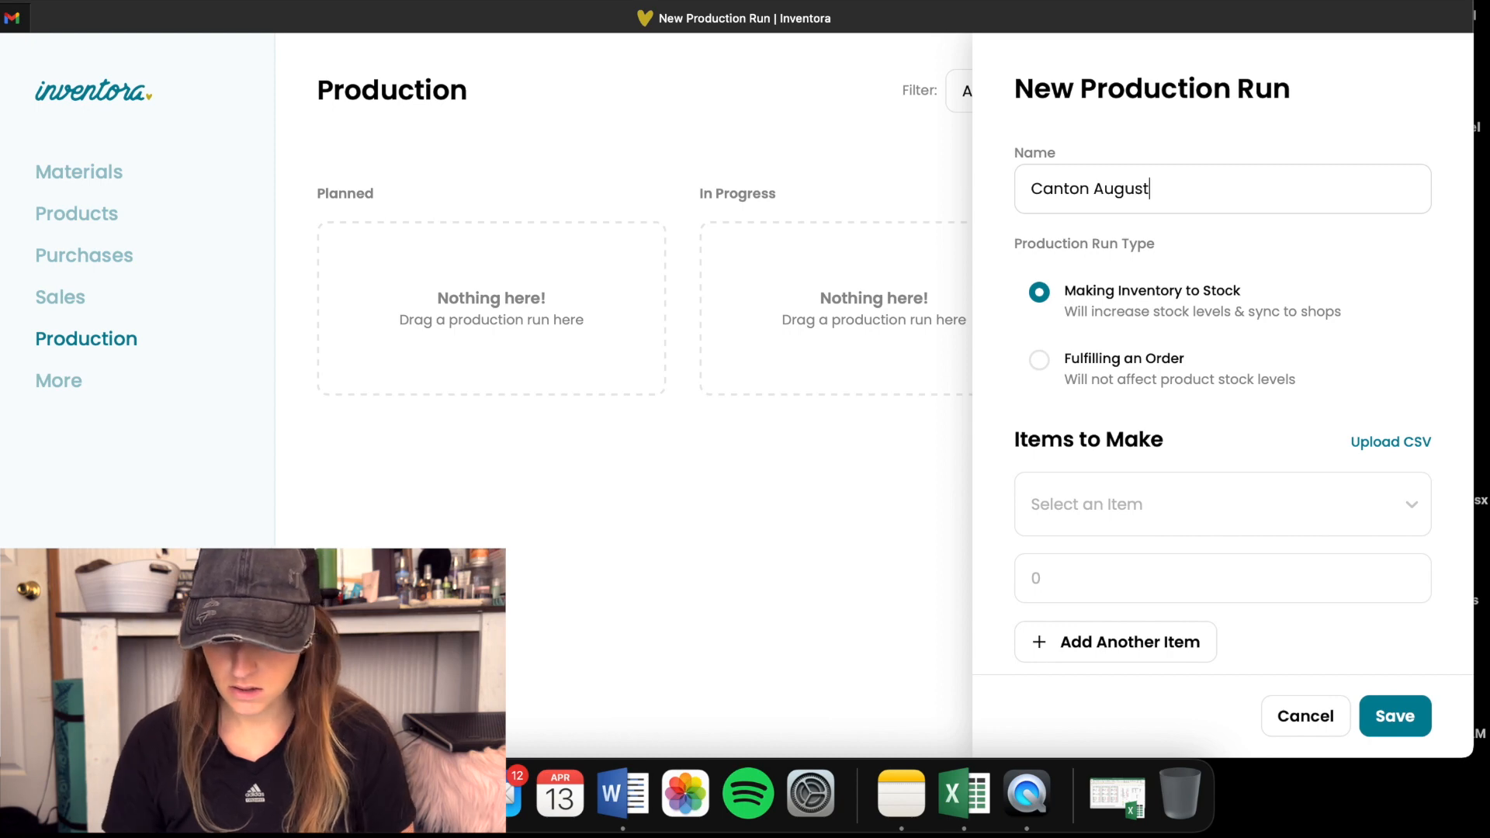
- Add 10 pieces of Rainfall to the production run's items to make
scroll(1003, 272, down, 2)
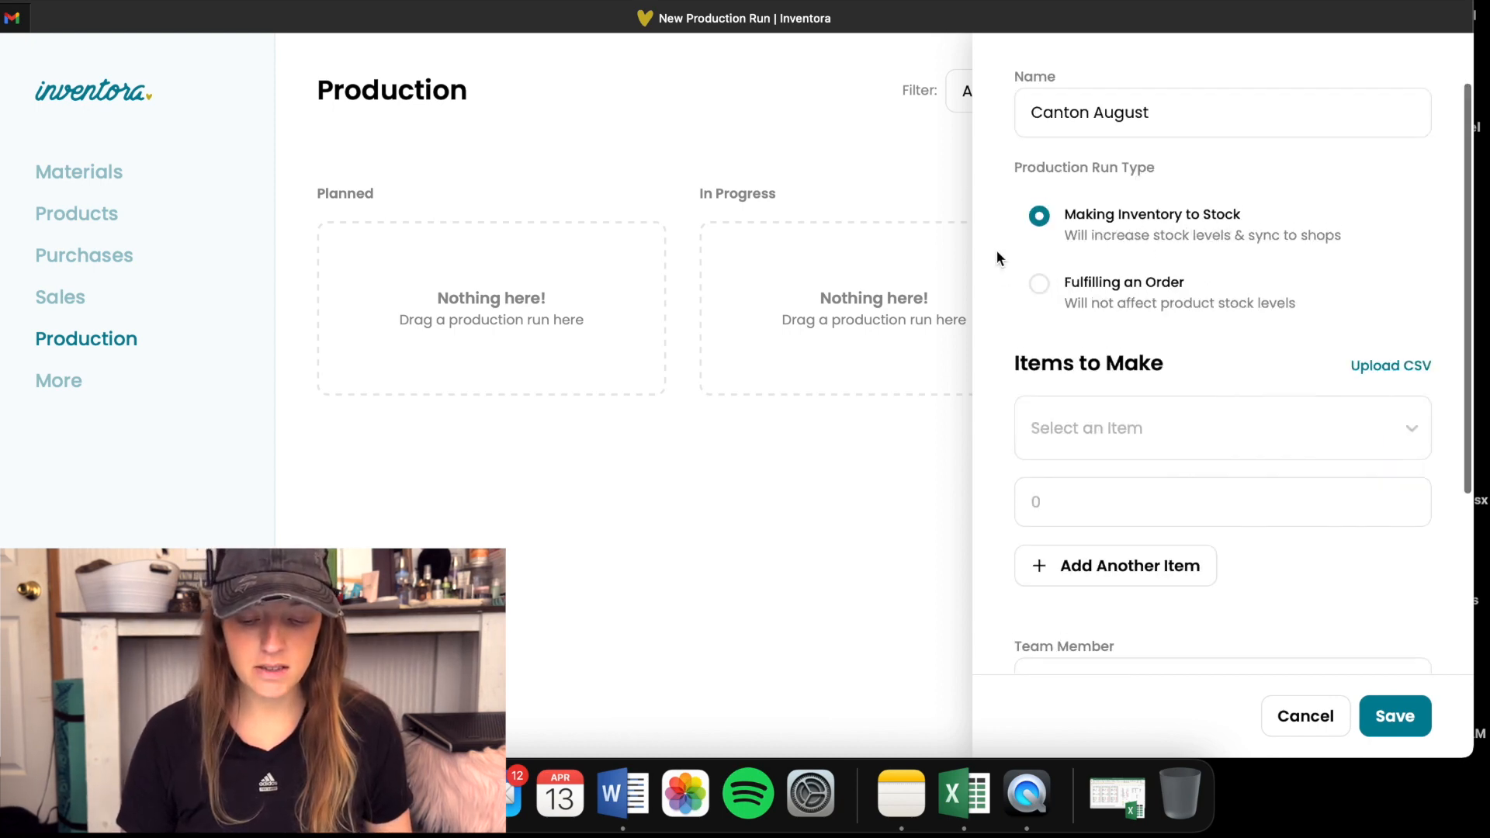
scroll(994, 249, up, 2)
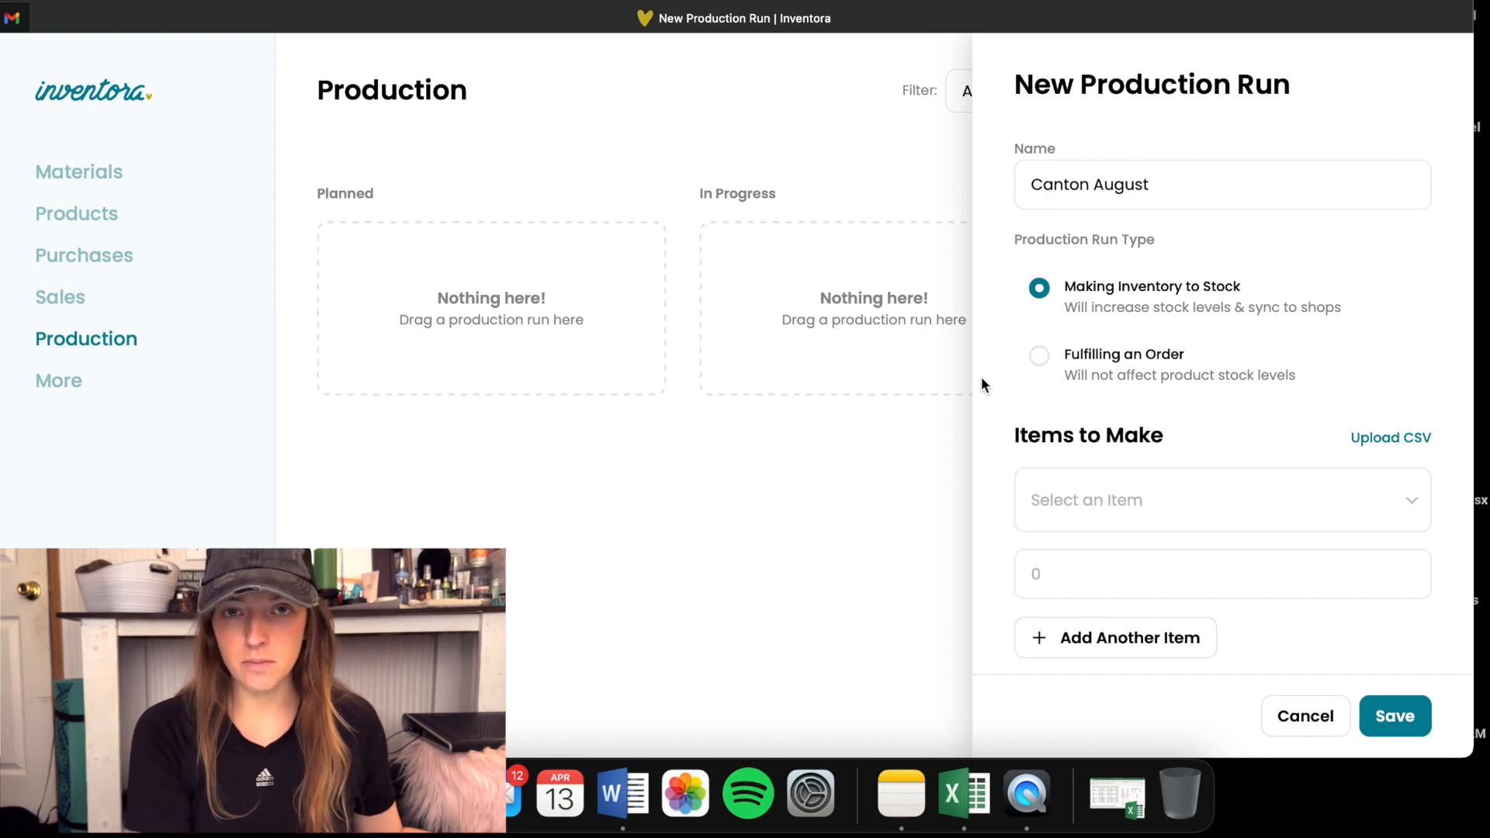
scroll(1048, 330, down, 5)
click(1050, 315)
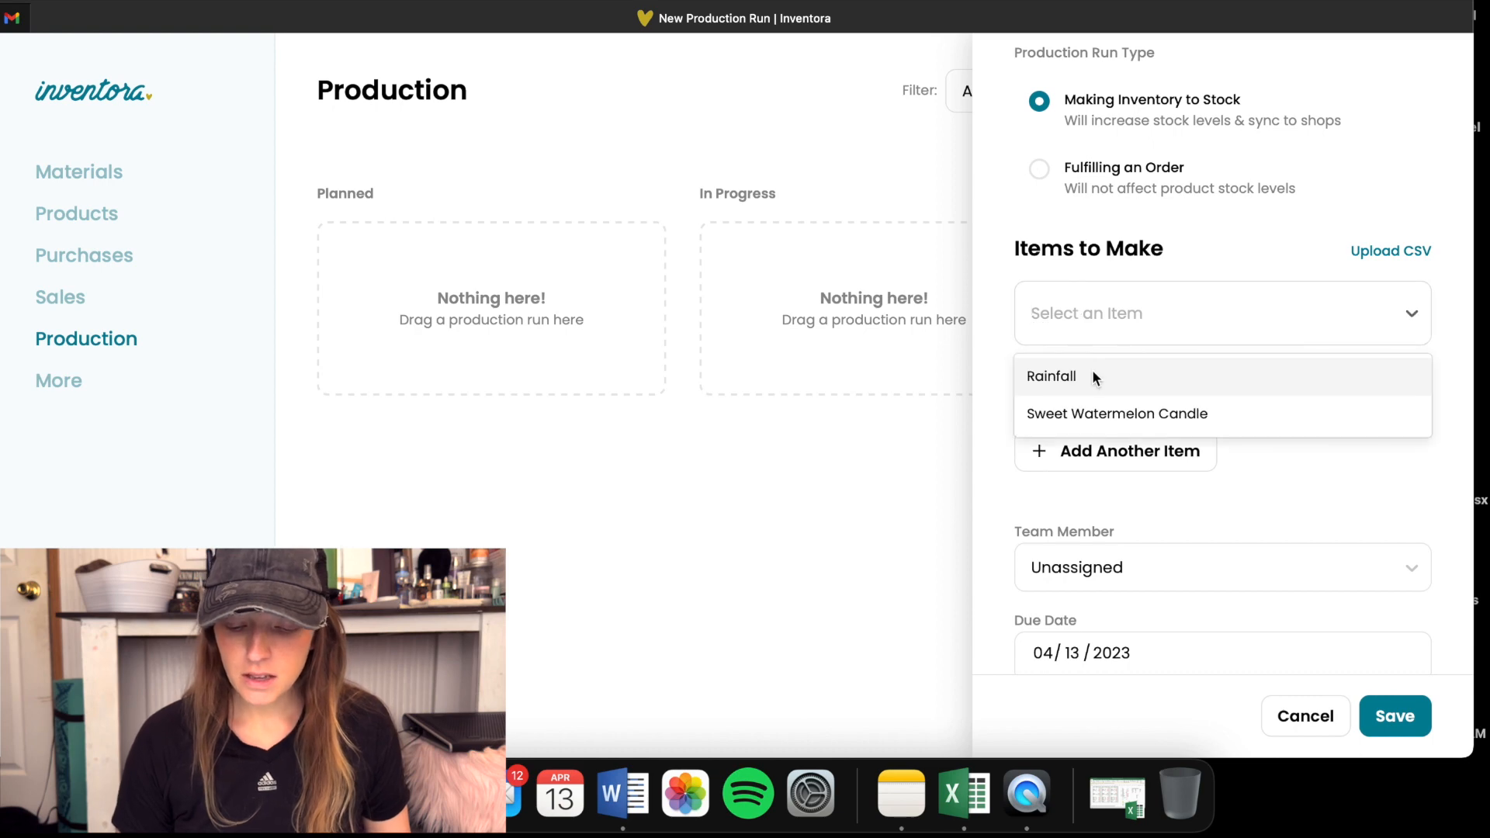
click(1075, 378)
click(1058, 380)
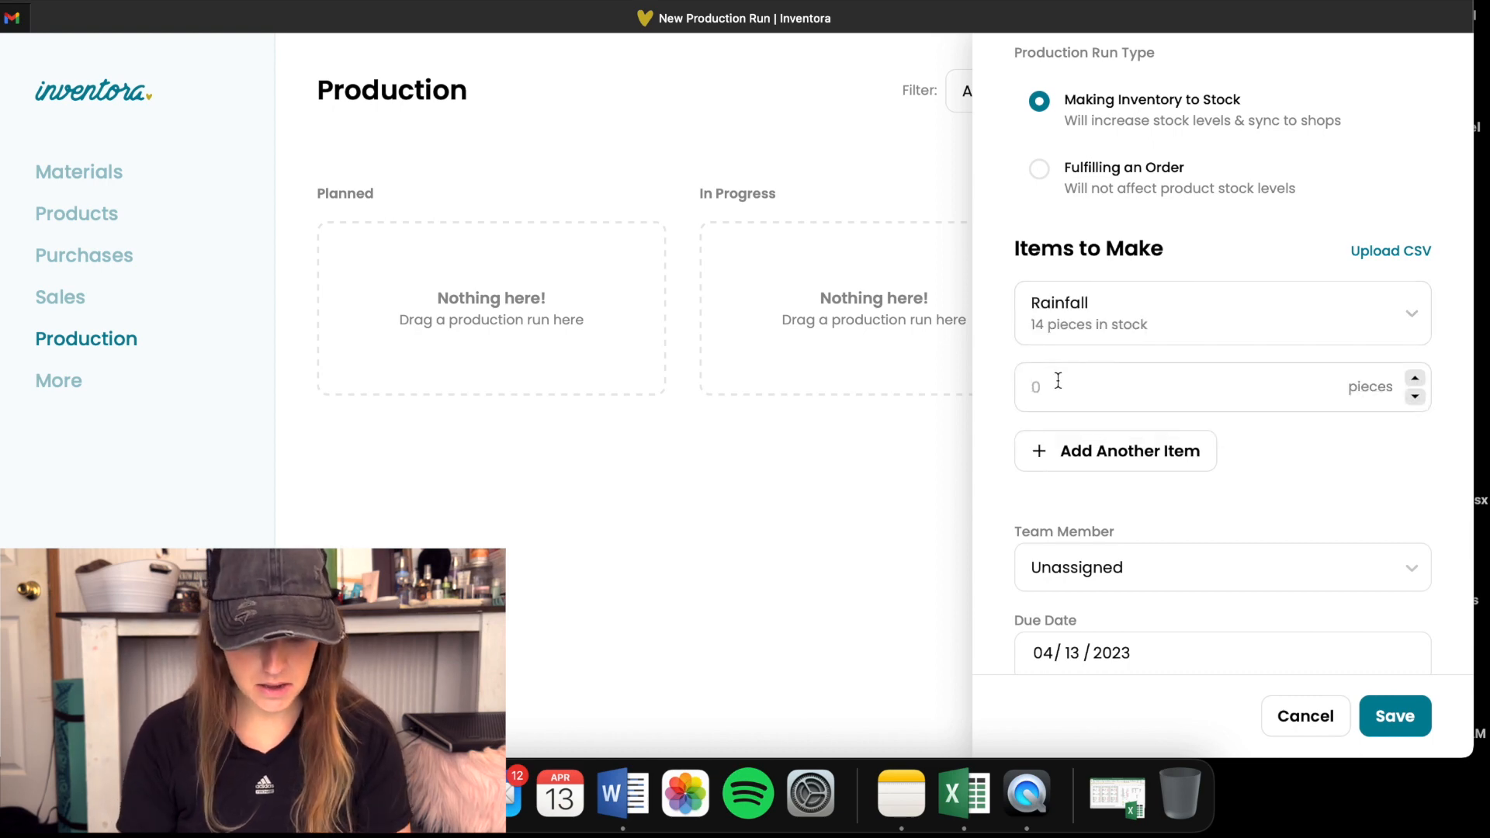
text(10)
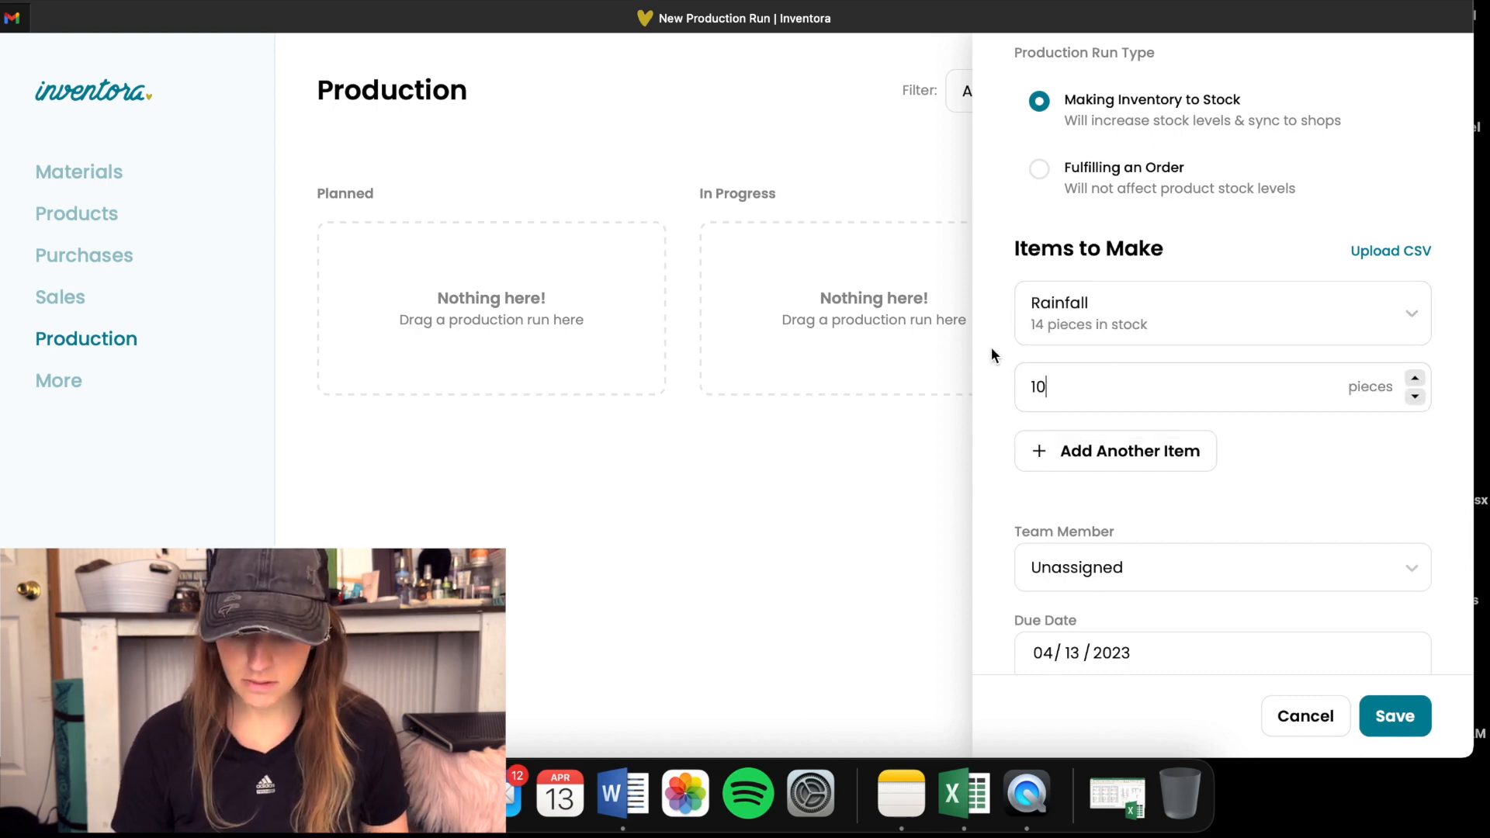
- Add Sweet Watermelon Candle as another item to make, with a quantity of 10 pieces
scroll(1001, 353, down, 3)
click(1040, 346)
click(1073, 397)
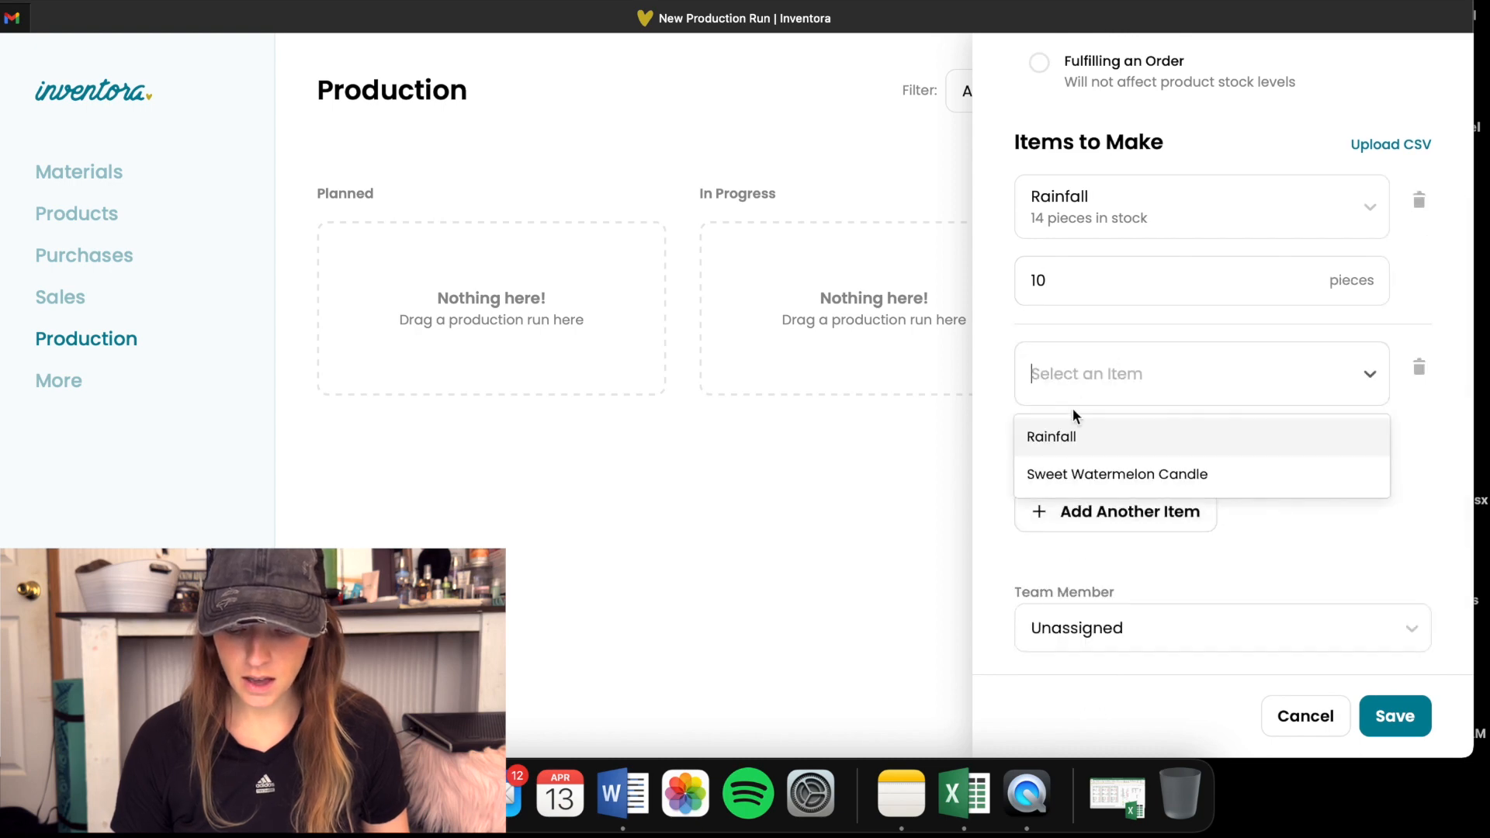
click(1060, 475)
click(1068, 443)
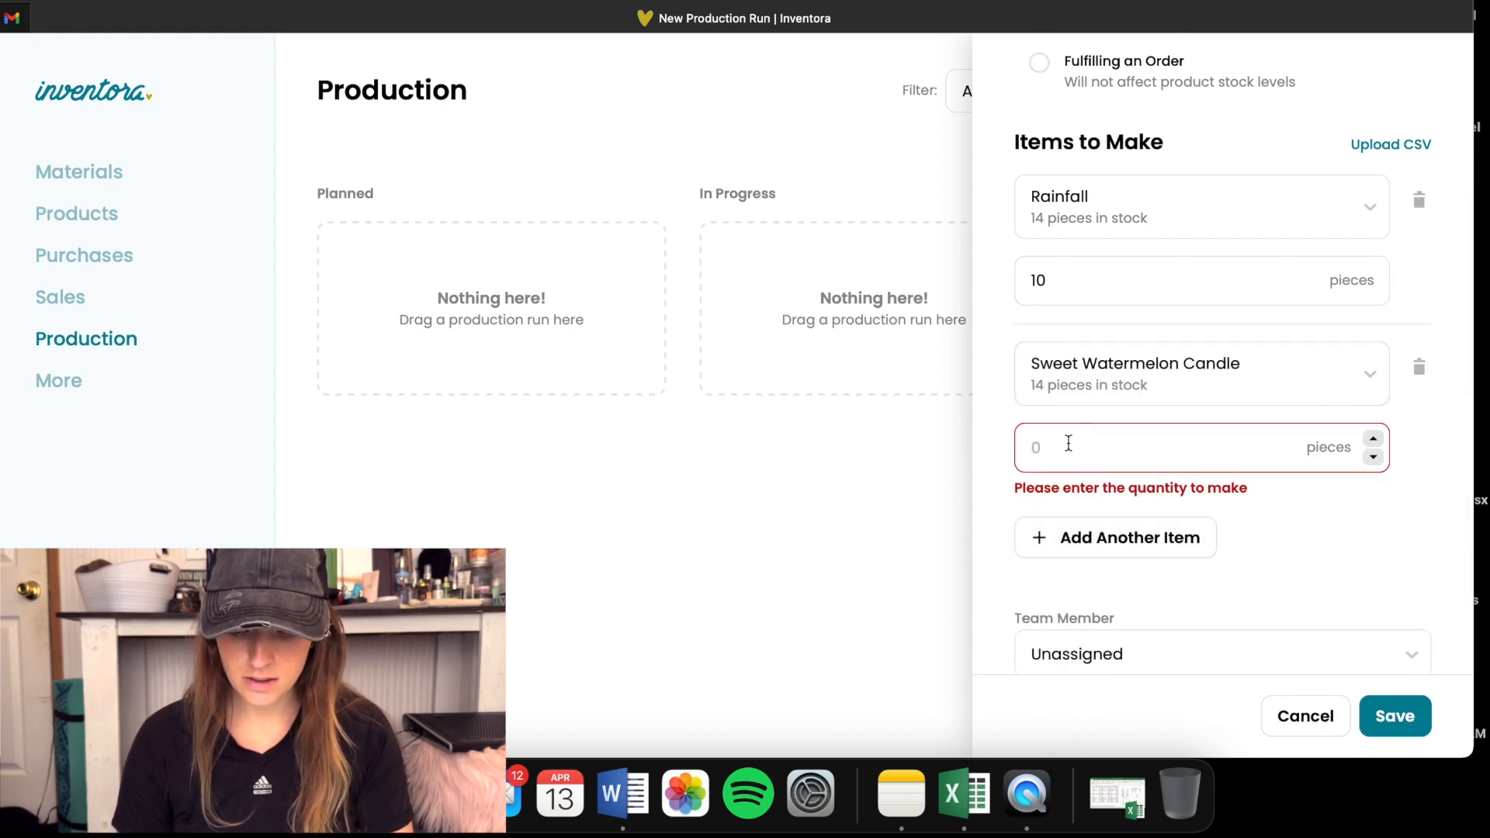
text(10)
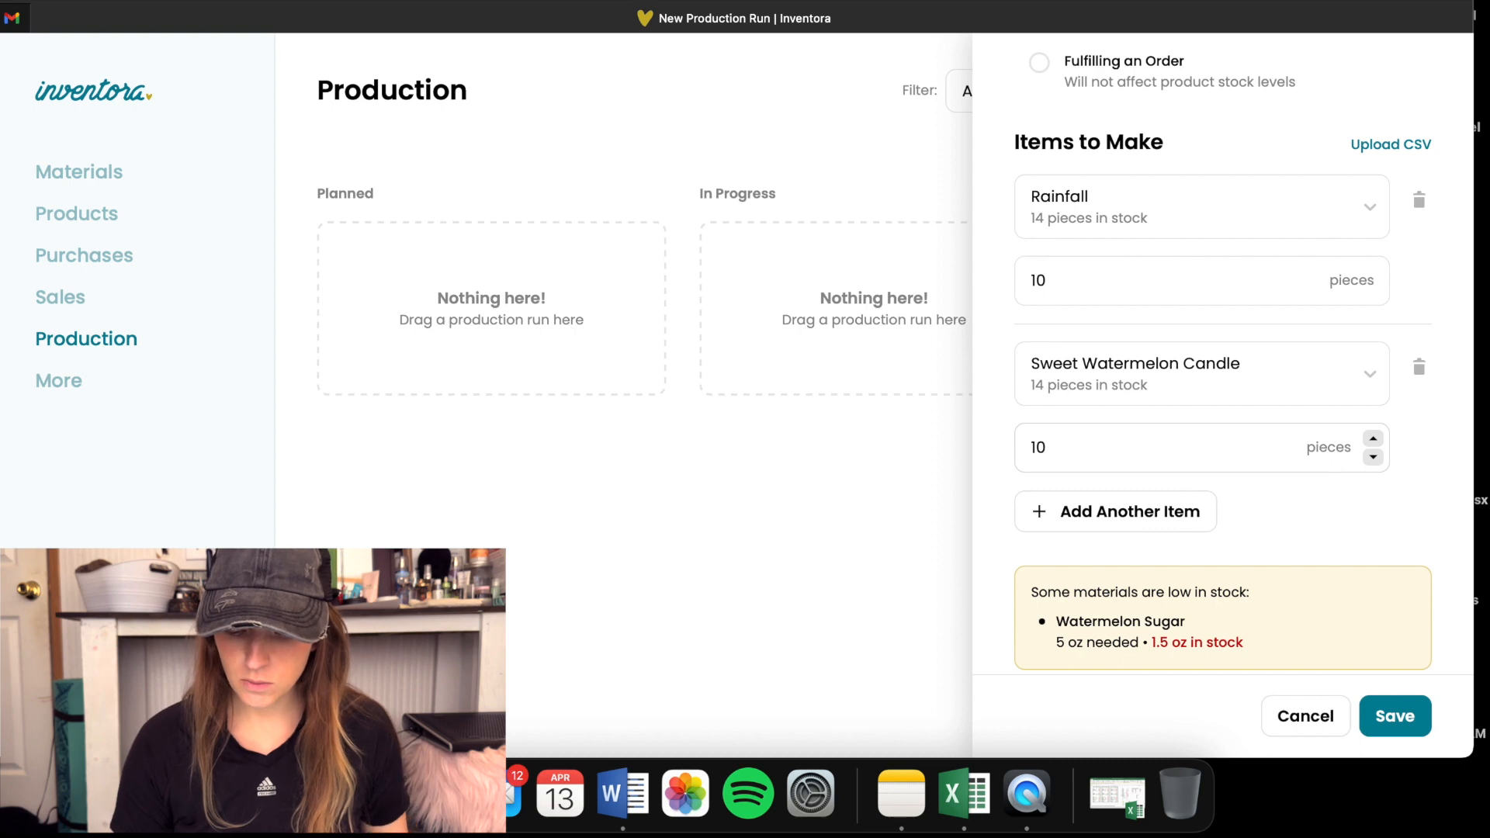
- Review the production run's items, low-stock materials, team member and due date, and try to save the run
scroll(1001, 440, down, 5)
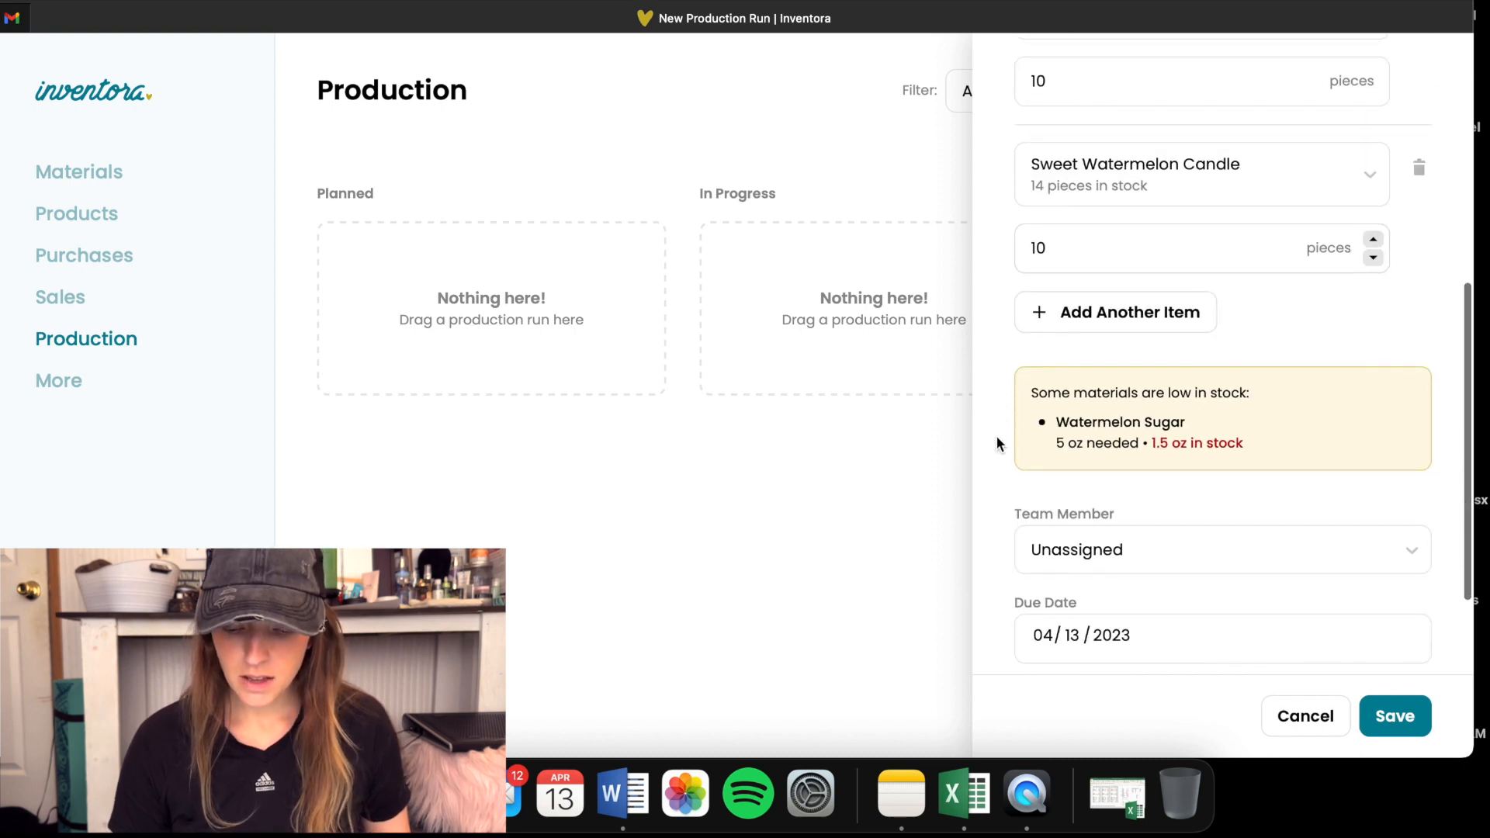
scroll(997, 442, up, 6)
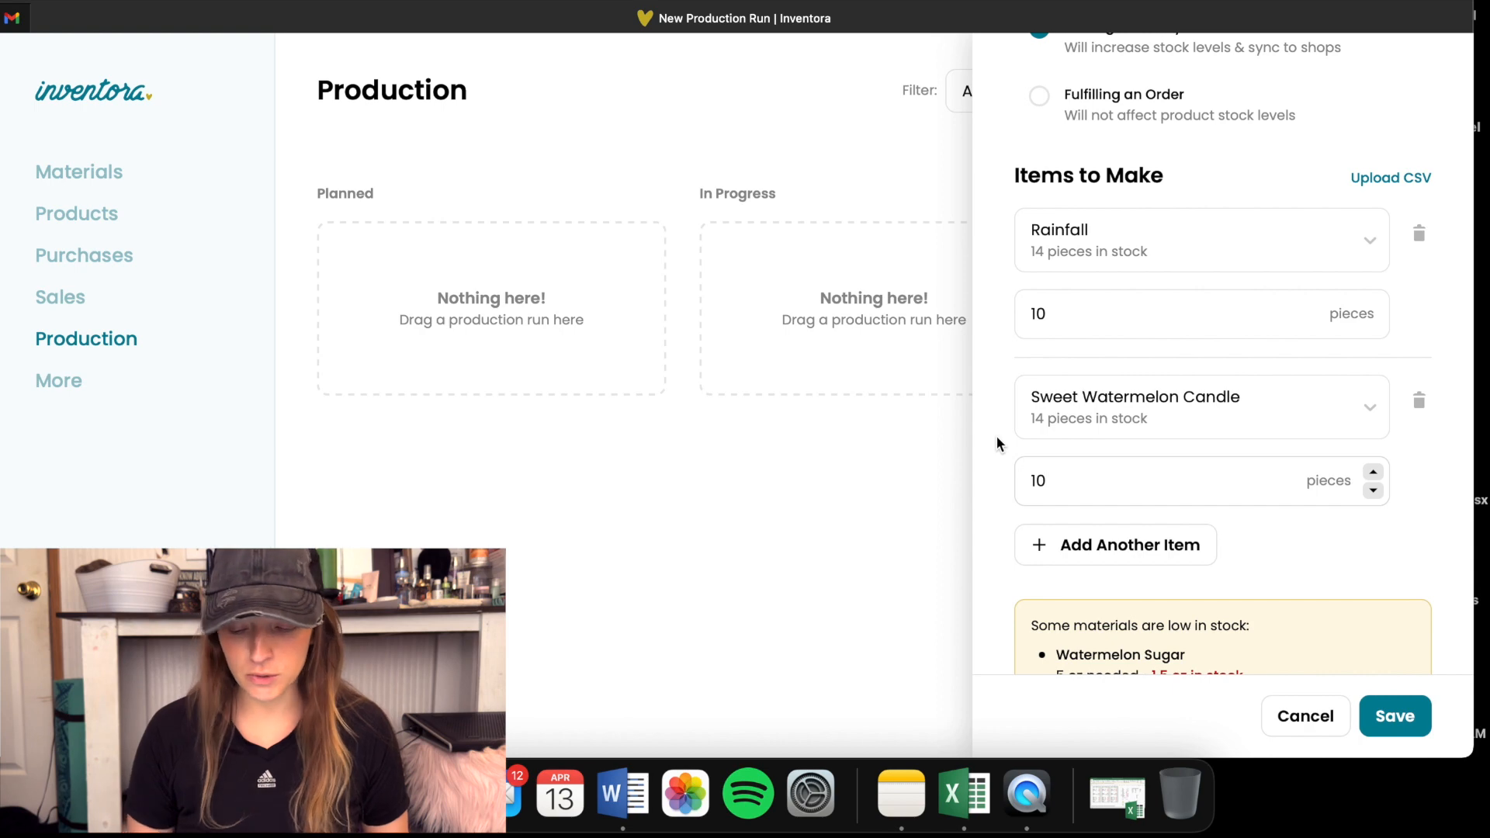
scroll(995, 434, down, 5)
scroll(1007, 376, up, 2)
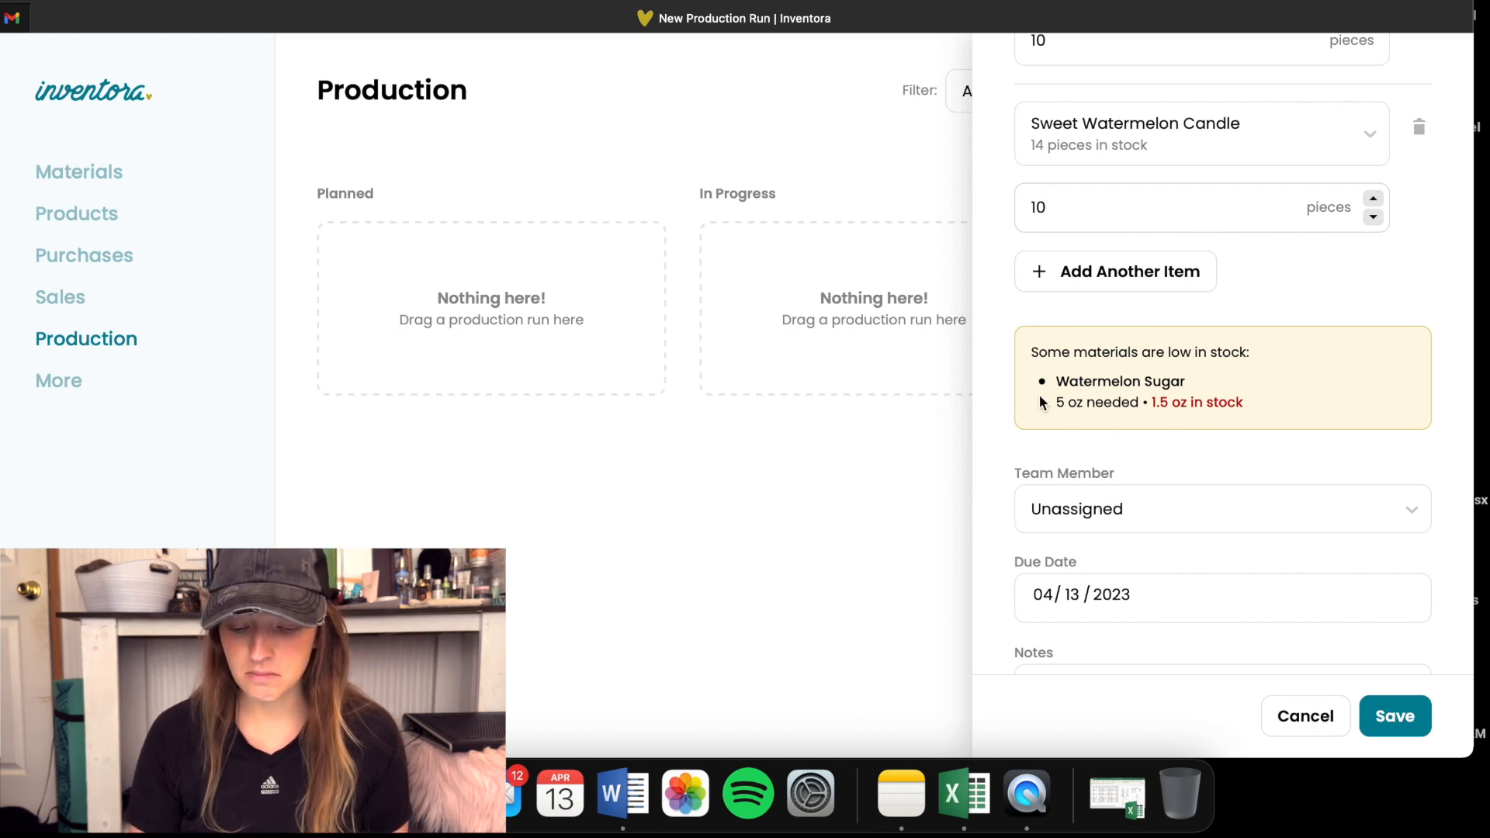
scroll(1026, 394, up, 2)
scroll(1026, 394, up, 1)
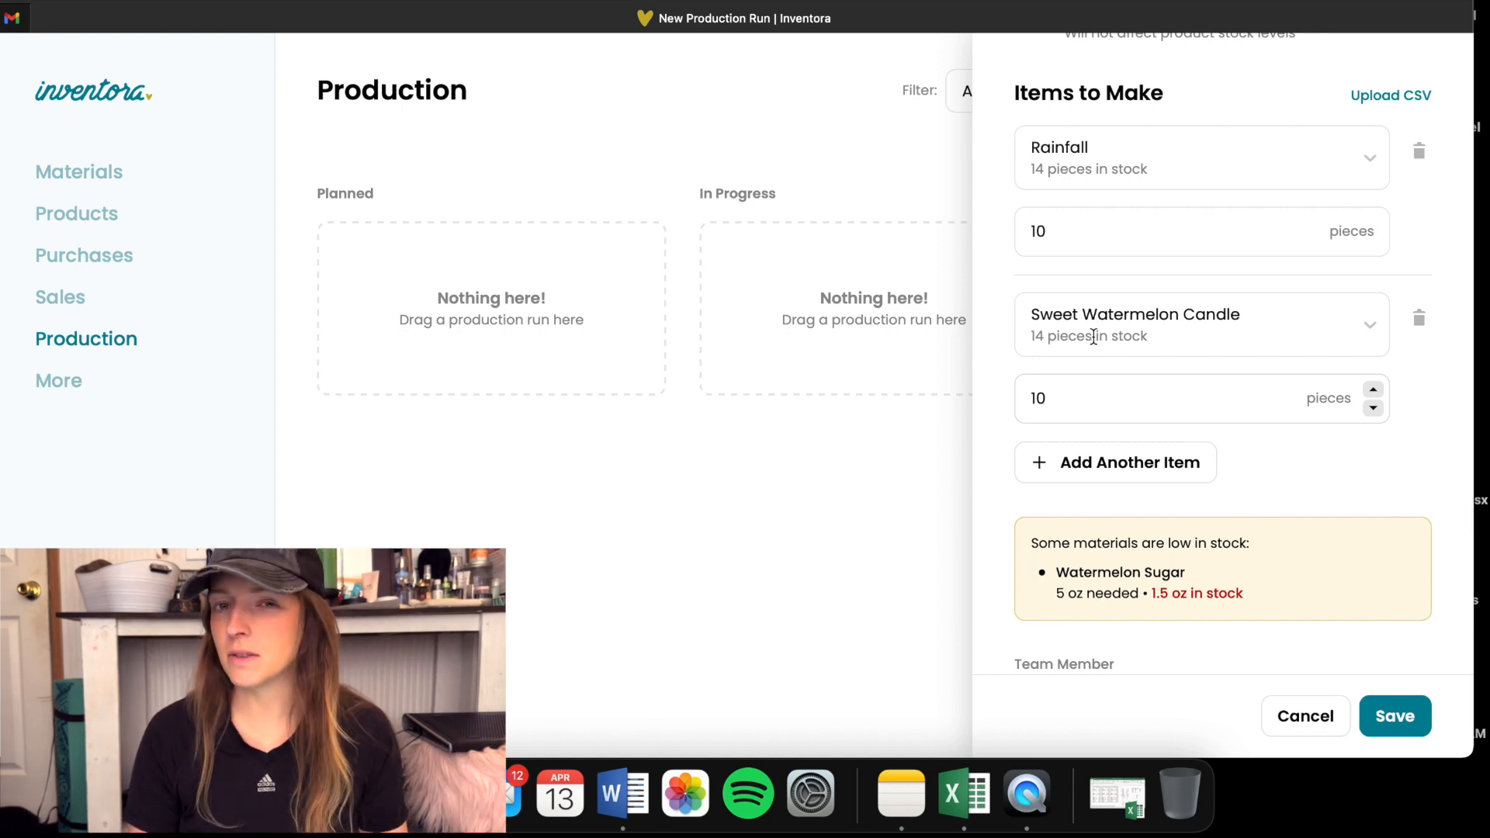
scroll(995, 652, down, 4)
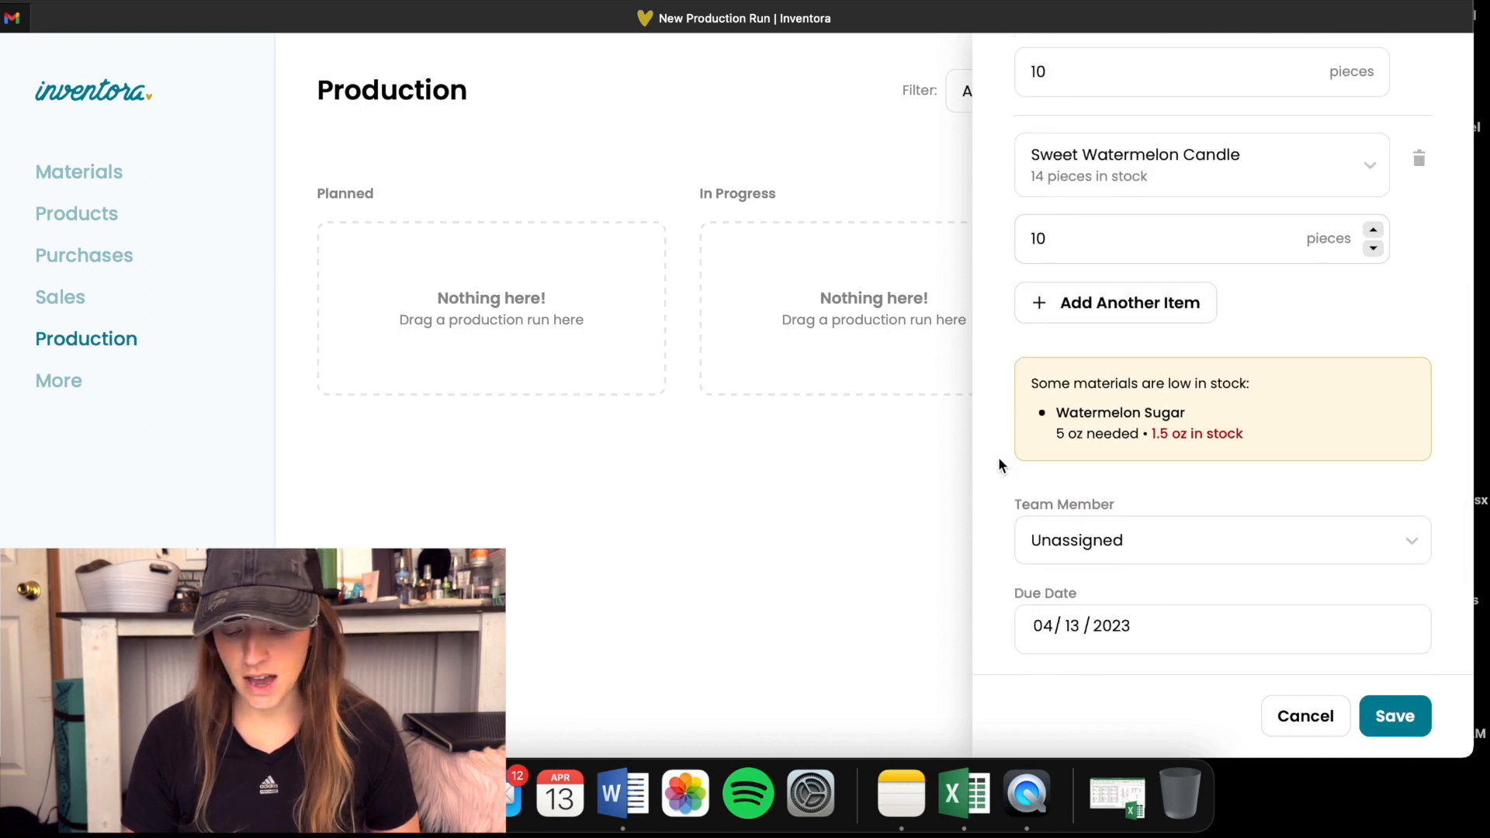
scroll(998, 460, down, 3)
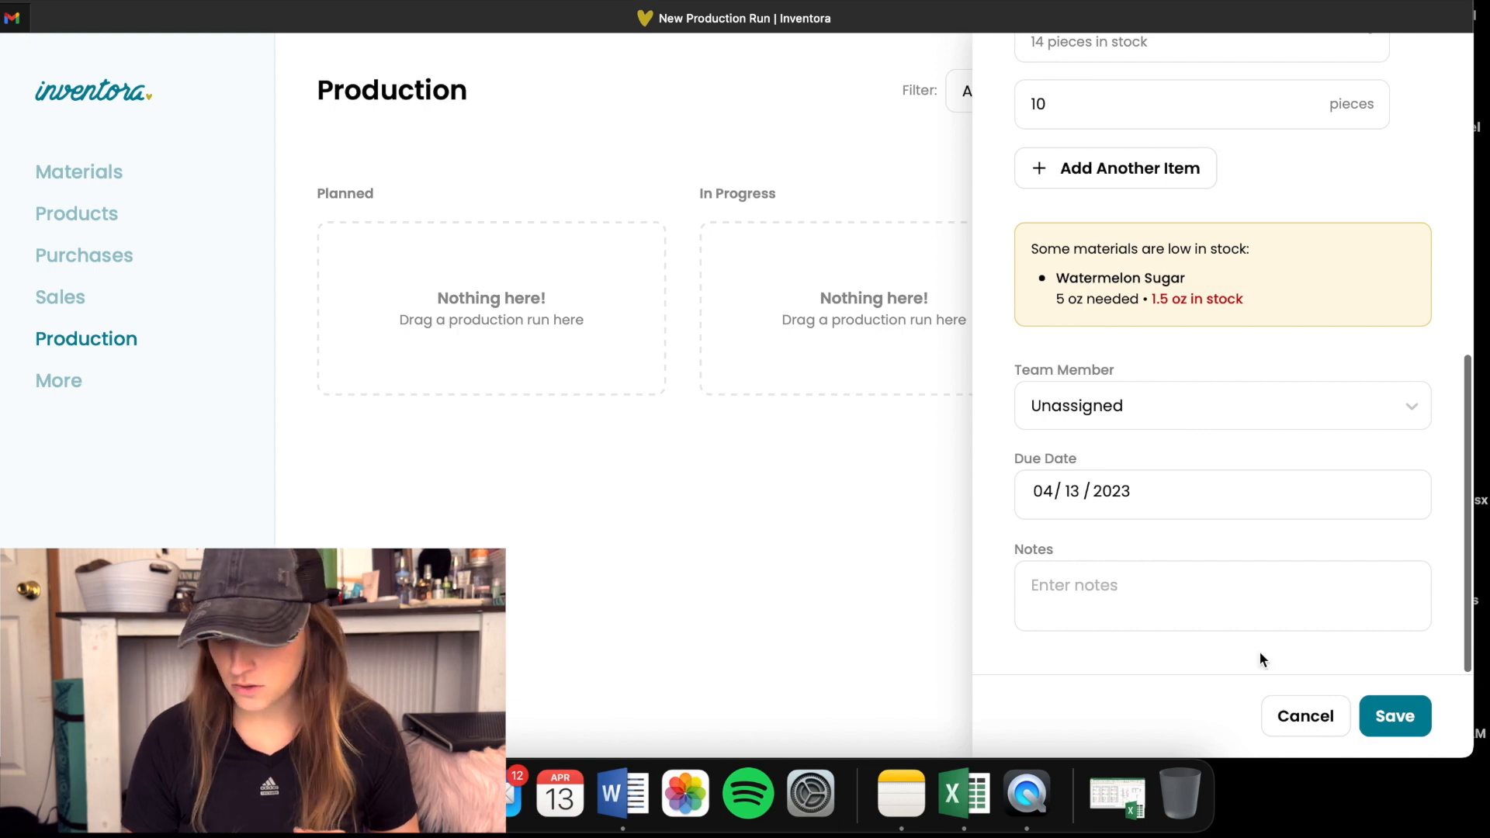
click(1408, 726)
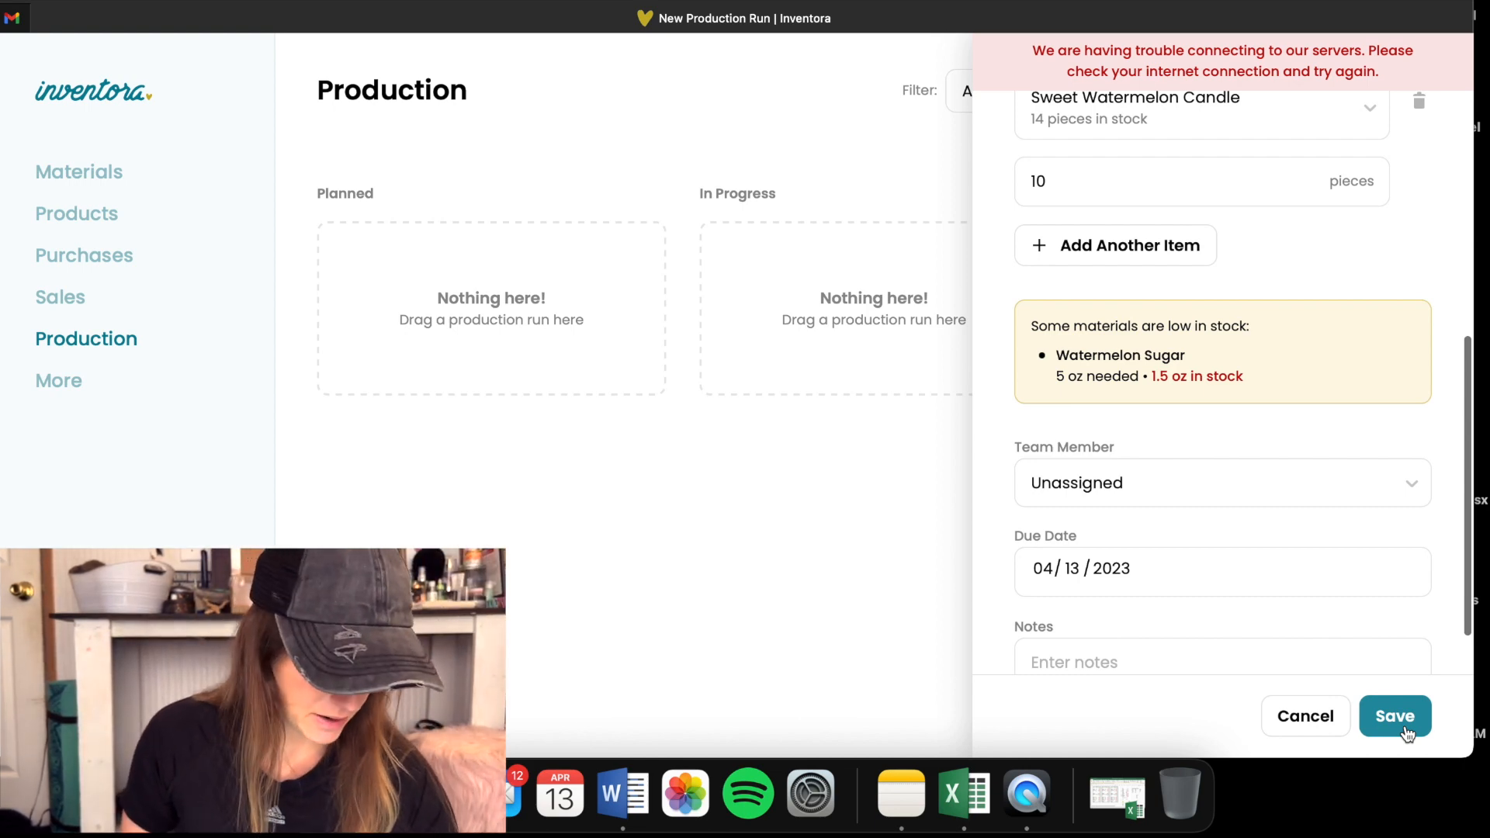
- Save the Canton August production run and open it from the planned runs
click(1394, 717)
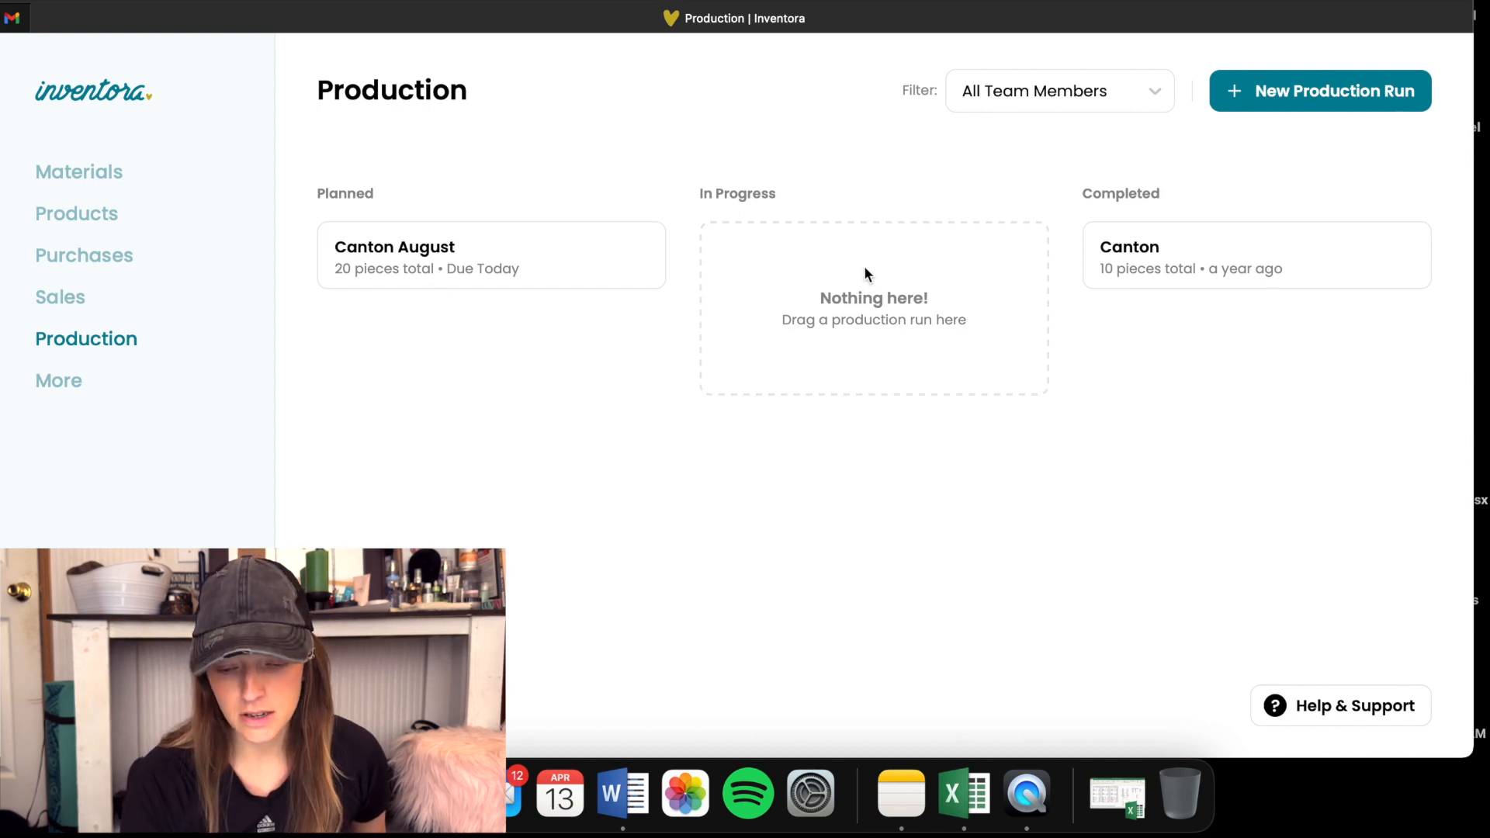
click(406, 251)
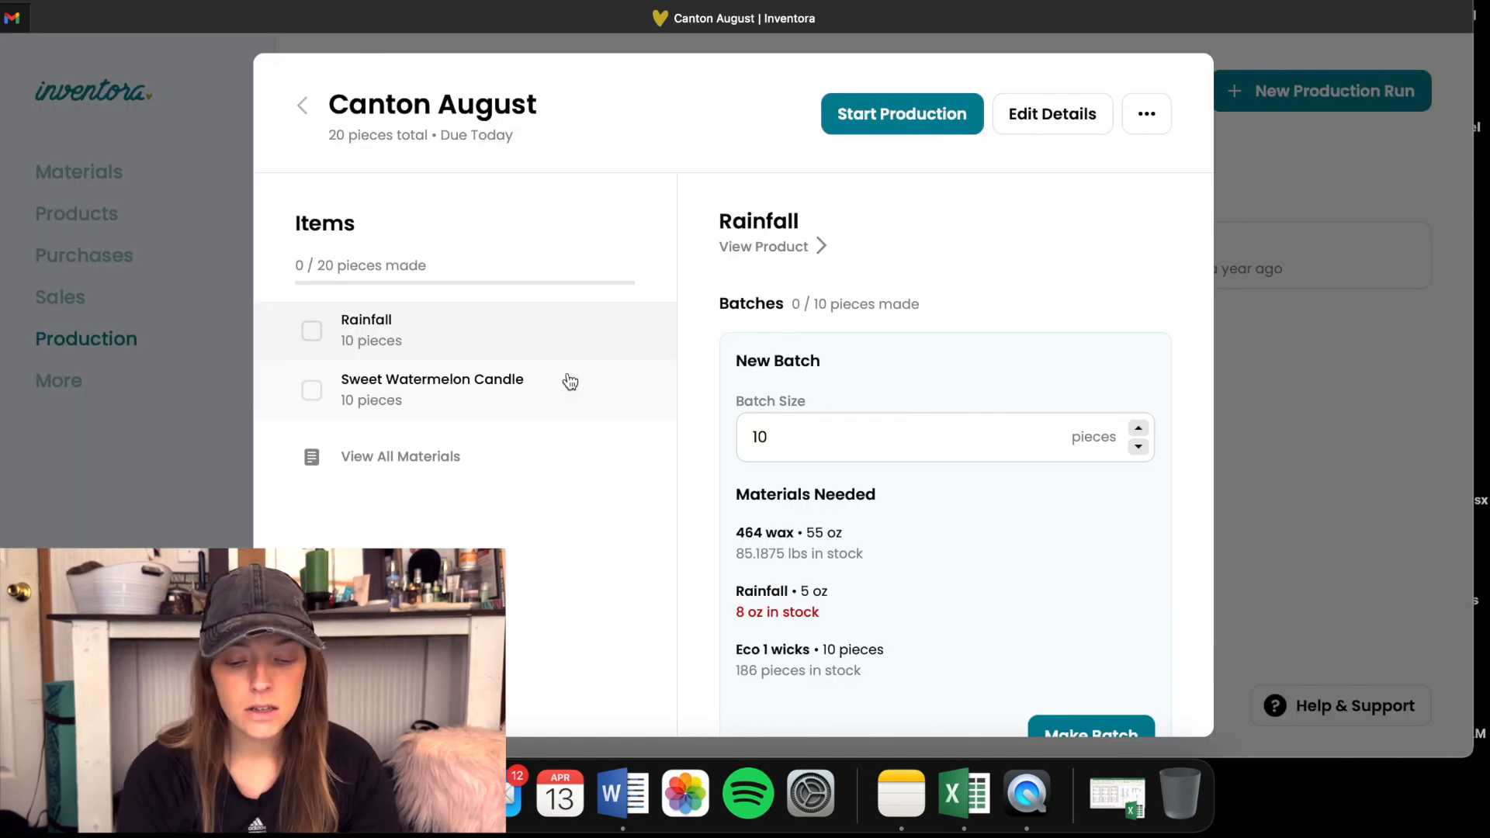
- Review the batch size and materials needed for Rainfall and Sweet Watermelon Candle in the Canton August run
scroll(567, 380, down, 2)
scroll(570, 381, up, 1)
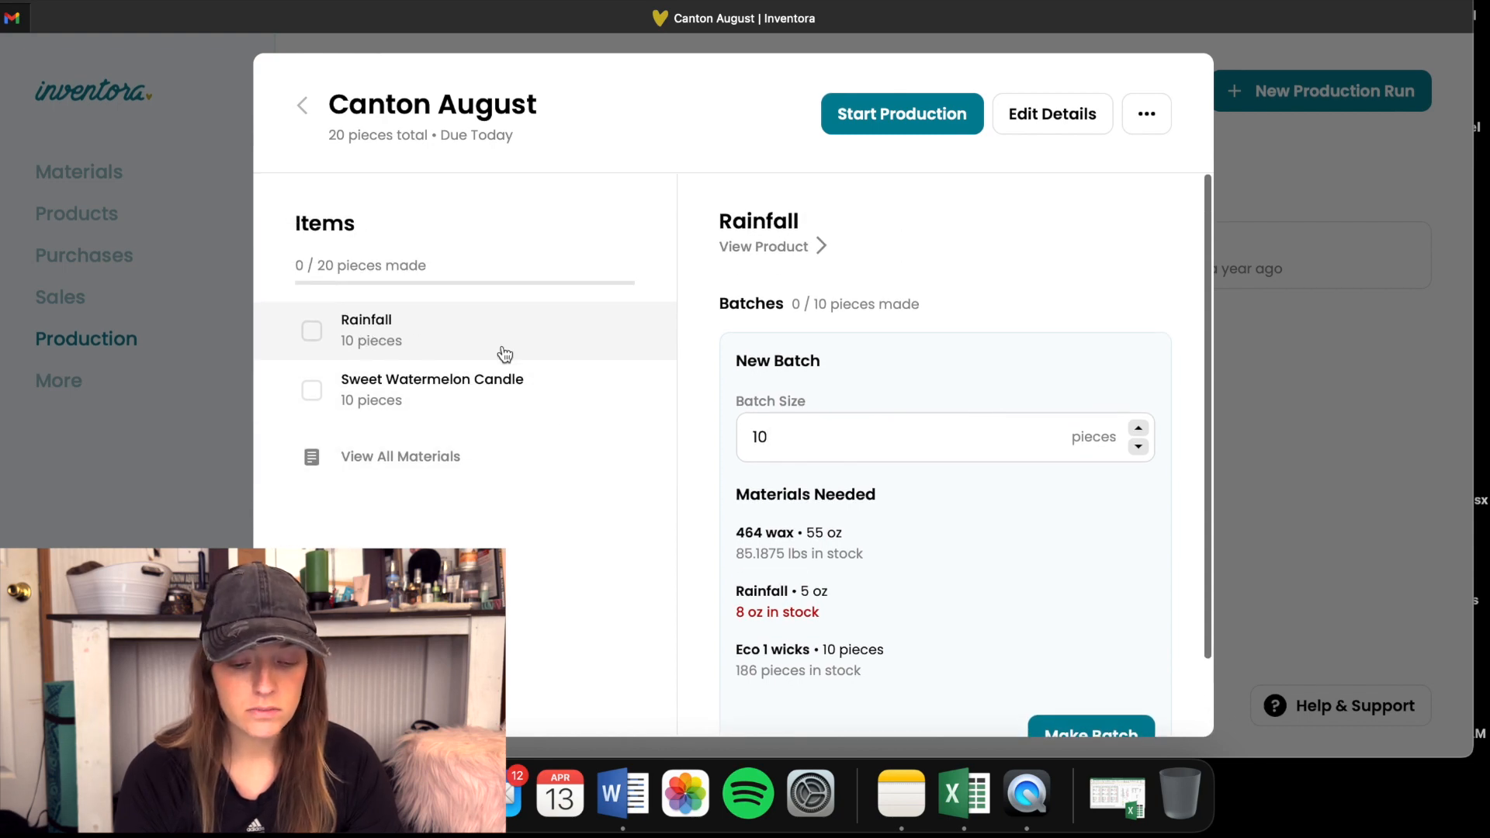
scroll(790, 506, down, 1)
scroll(897, 516, down, 2)
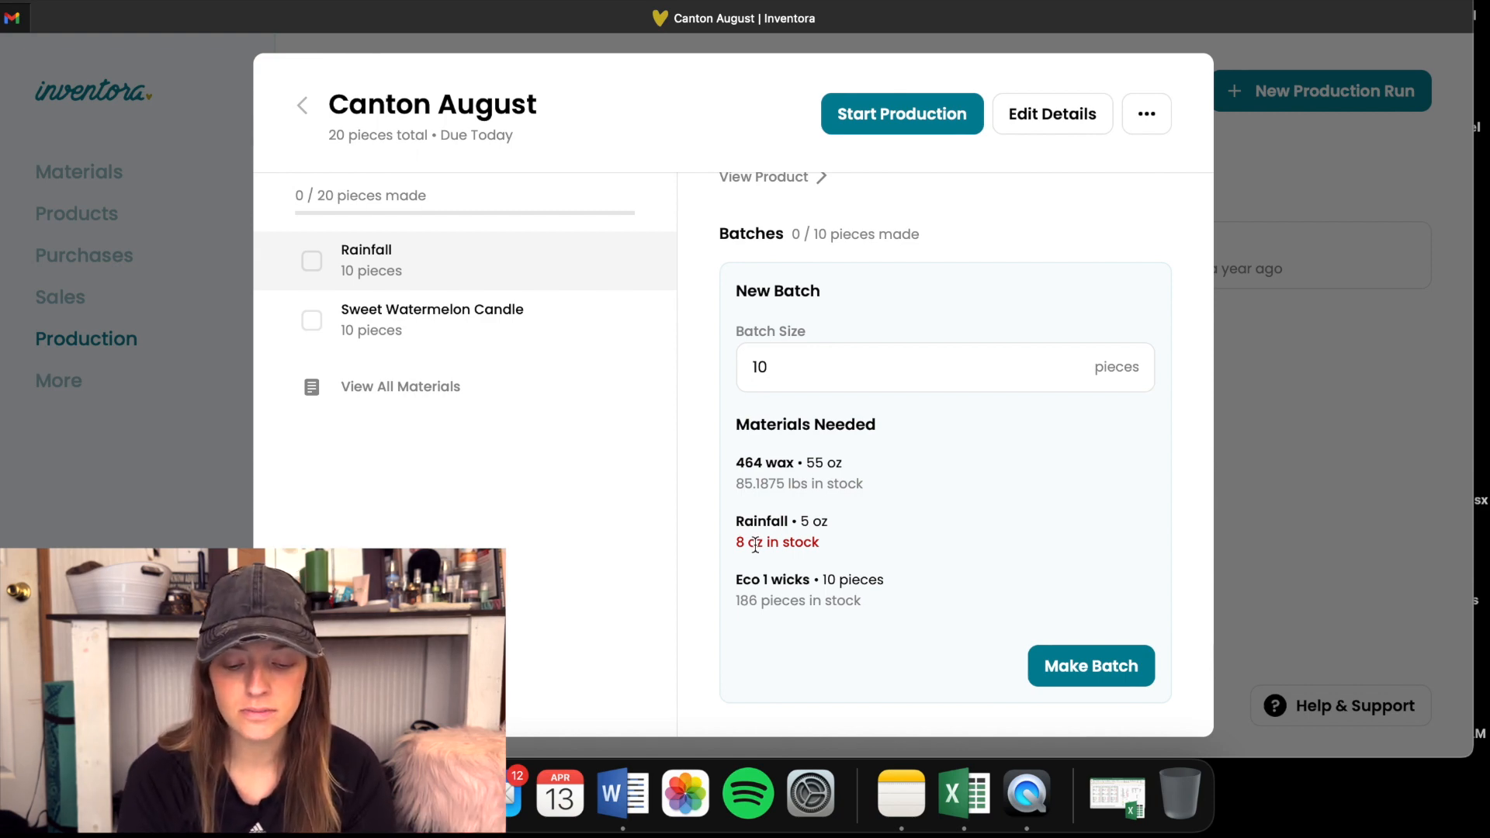
click(496, 318)
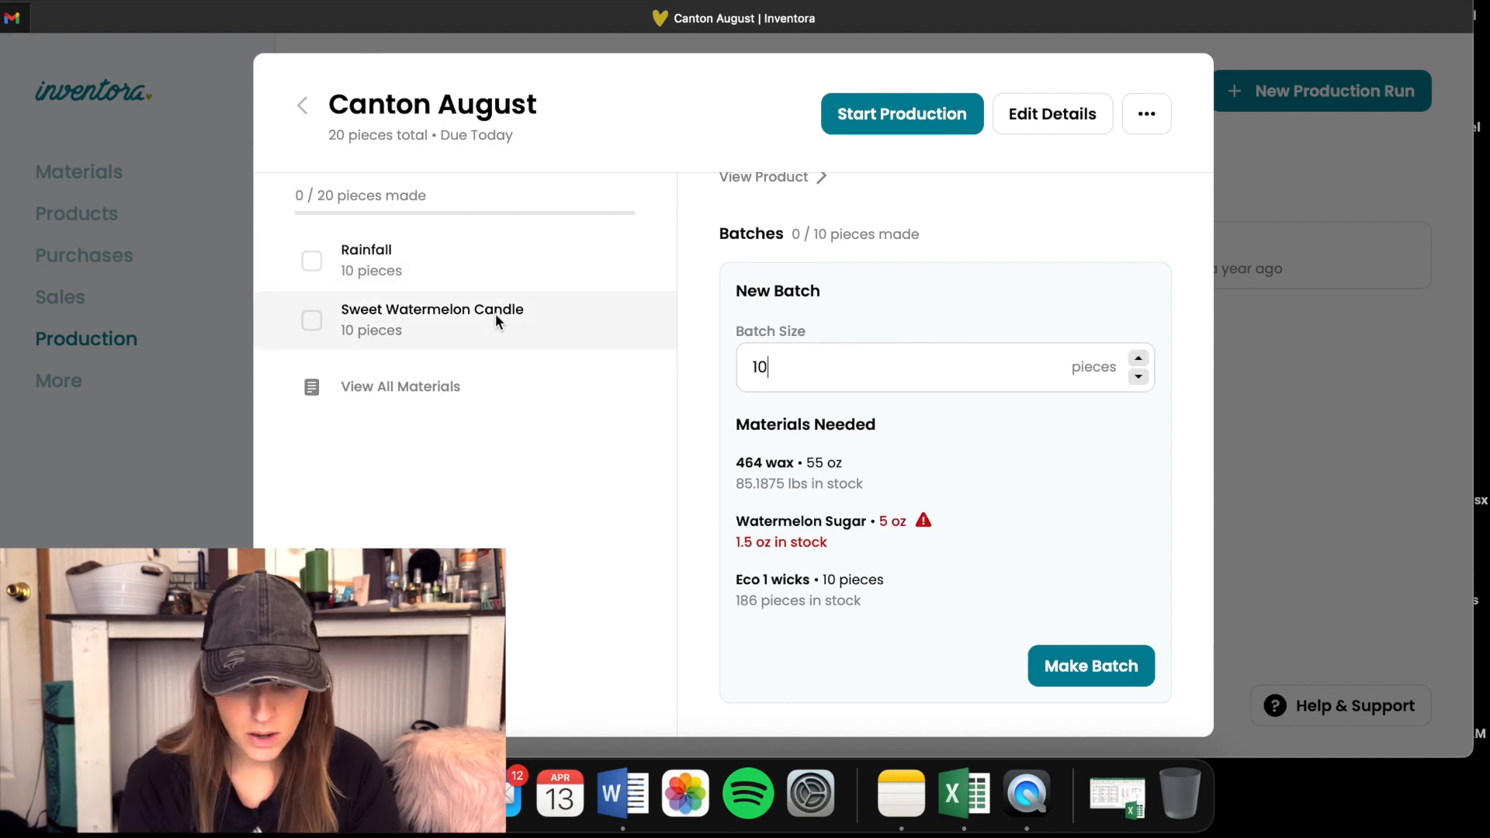
mouse_move(925, 527)
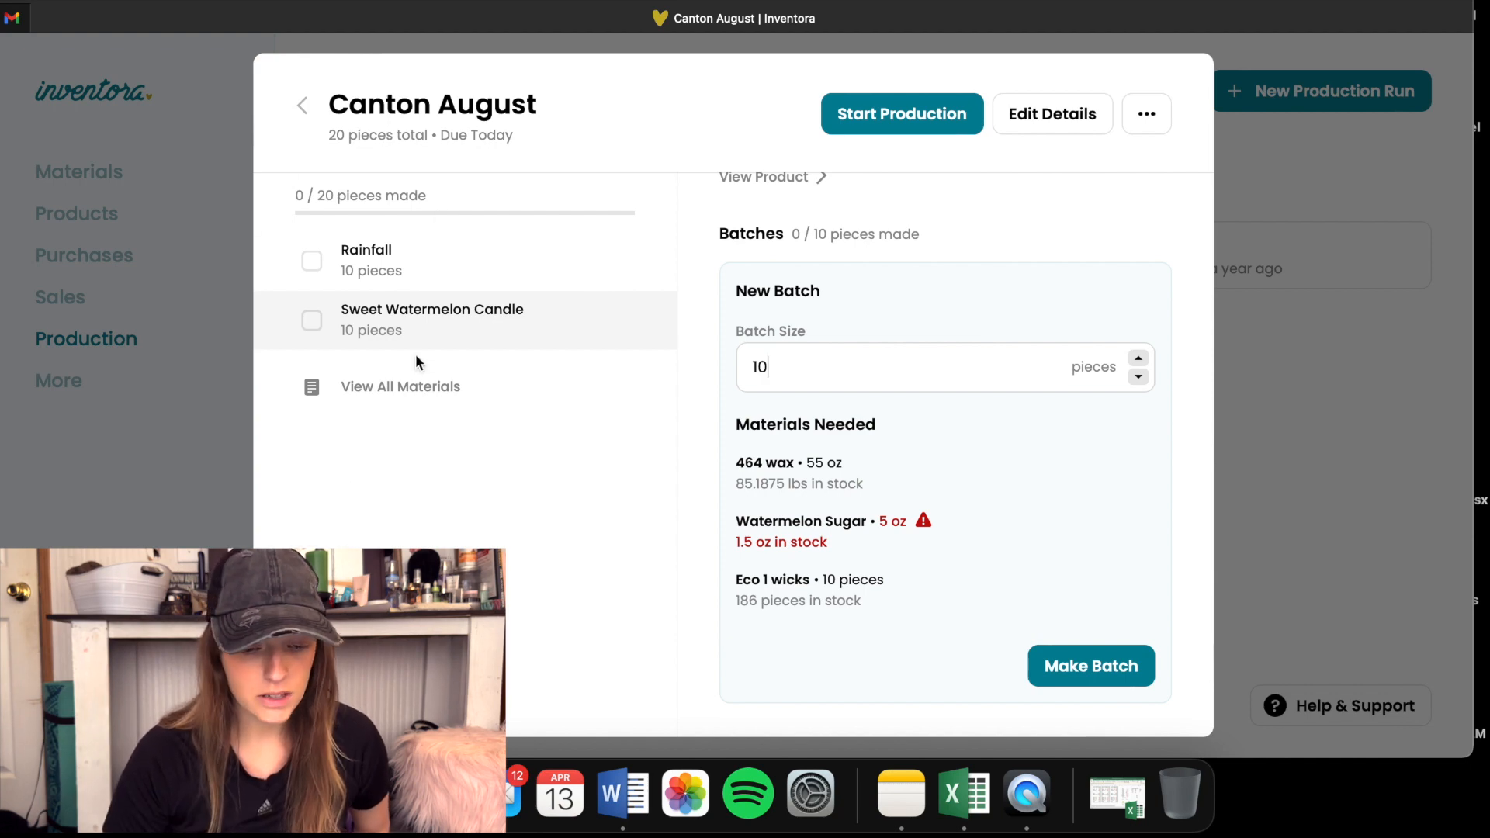
click(433, 253)
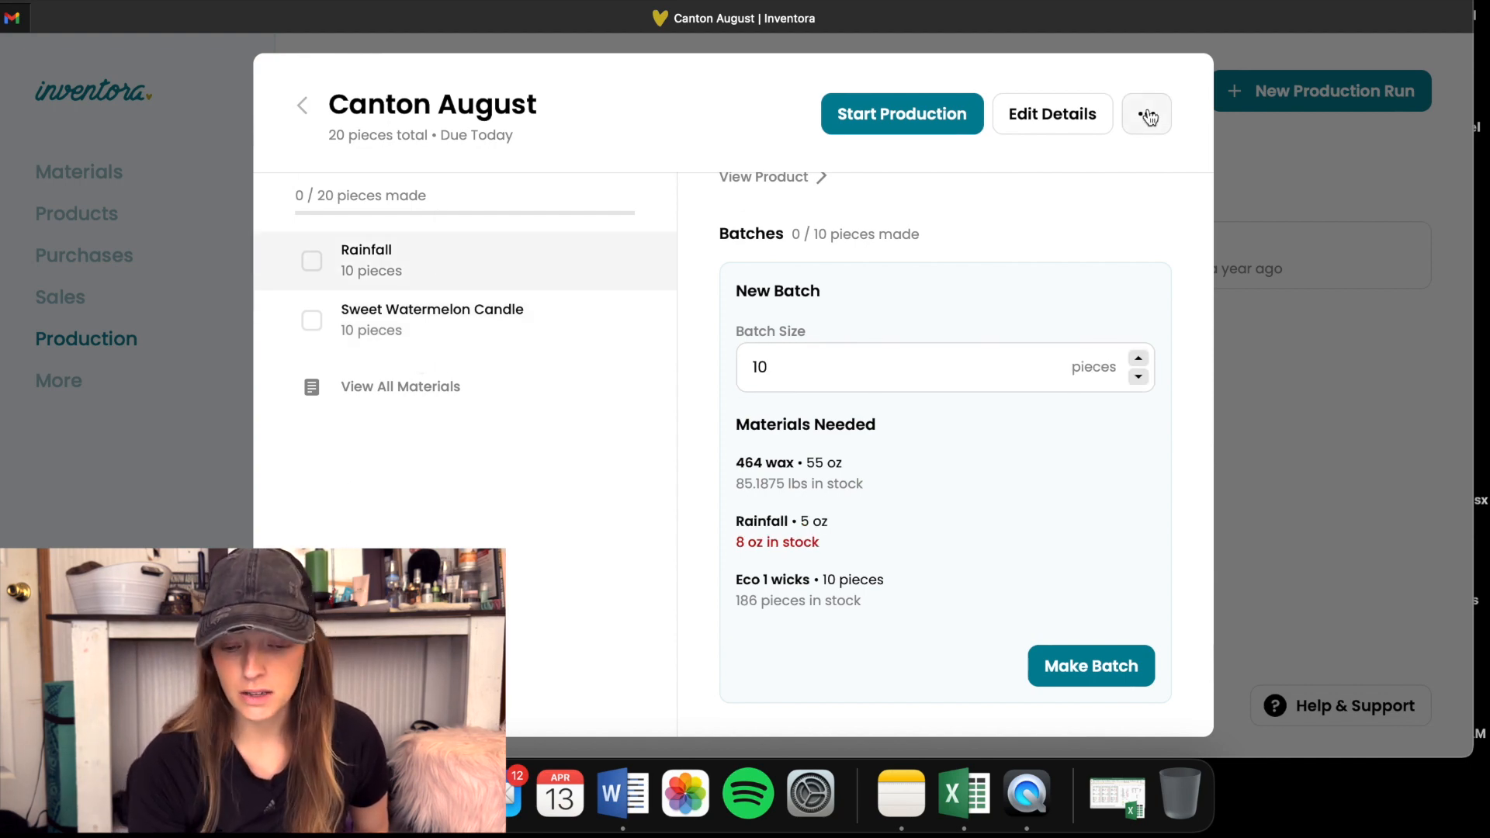
- Open the Canton August run's details for editing and look over its type, items and quantities
click(1081, 114)
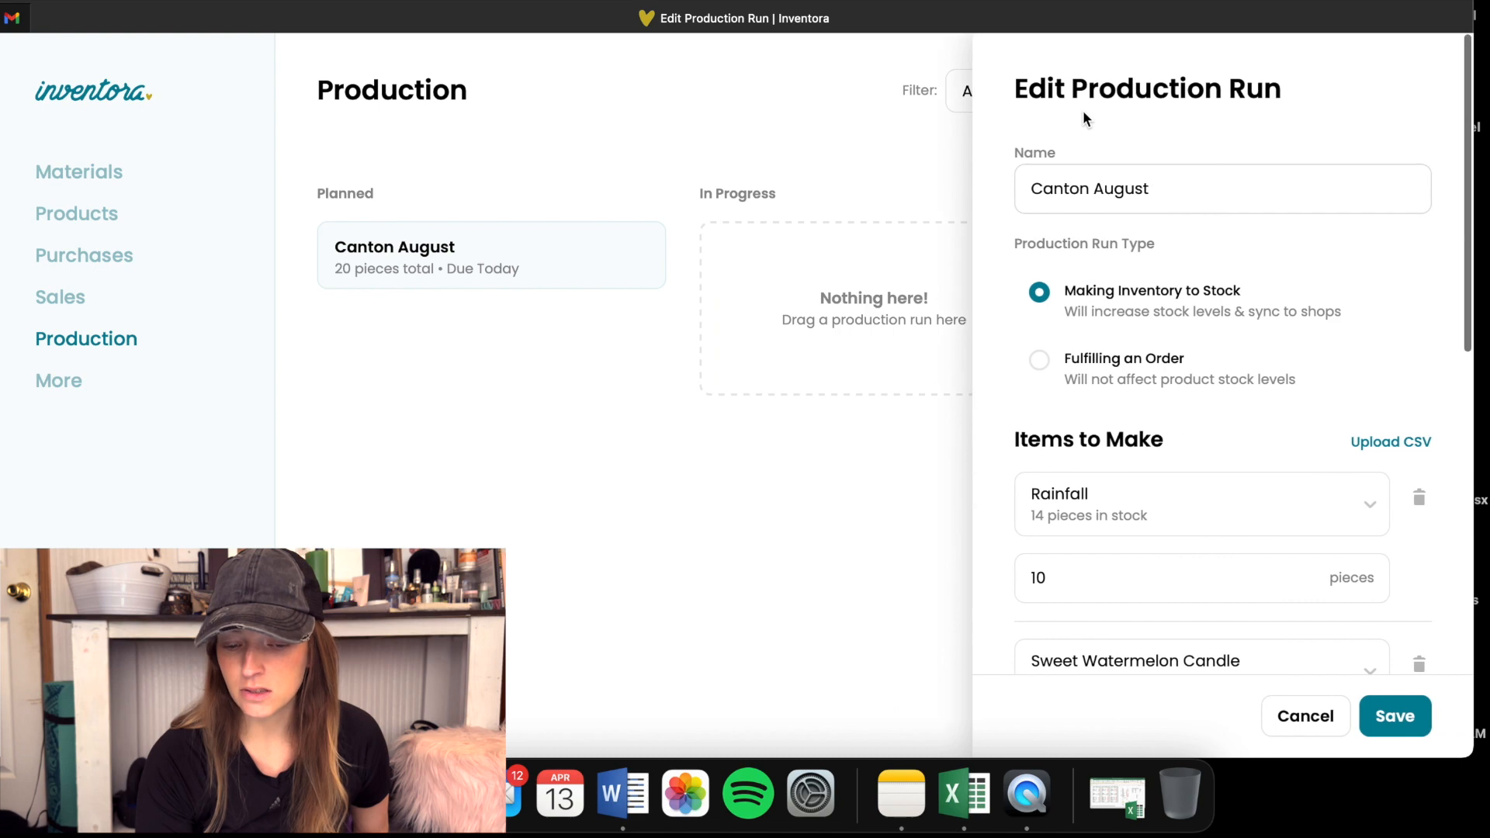
scroll(1131, 389, down, 5)
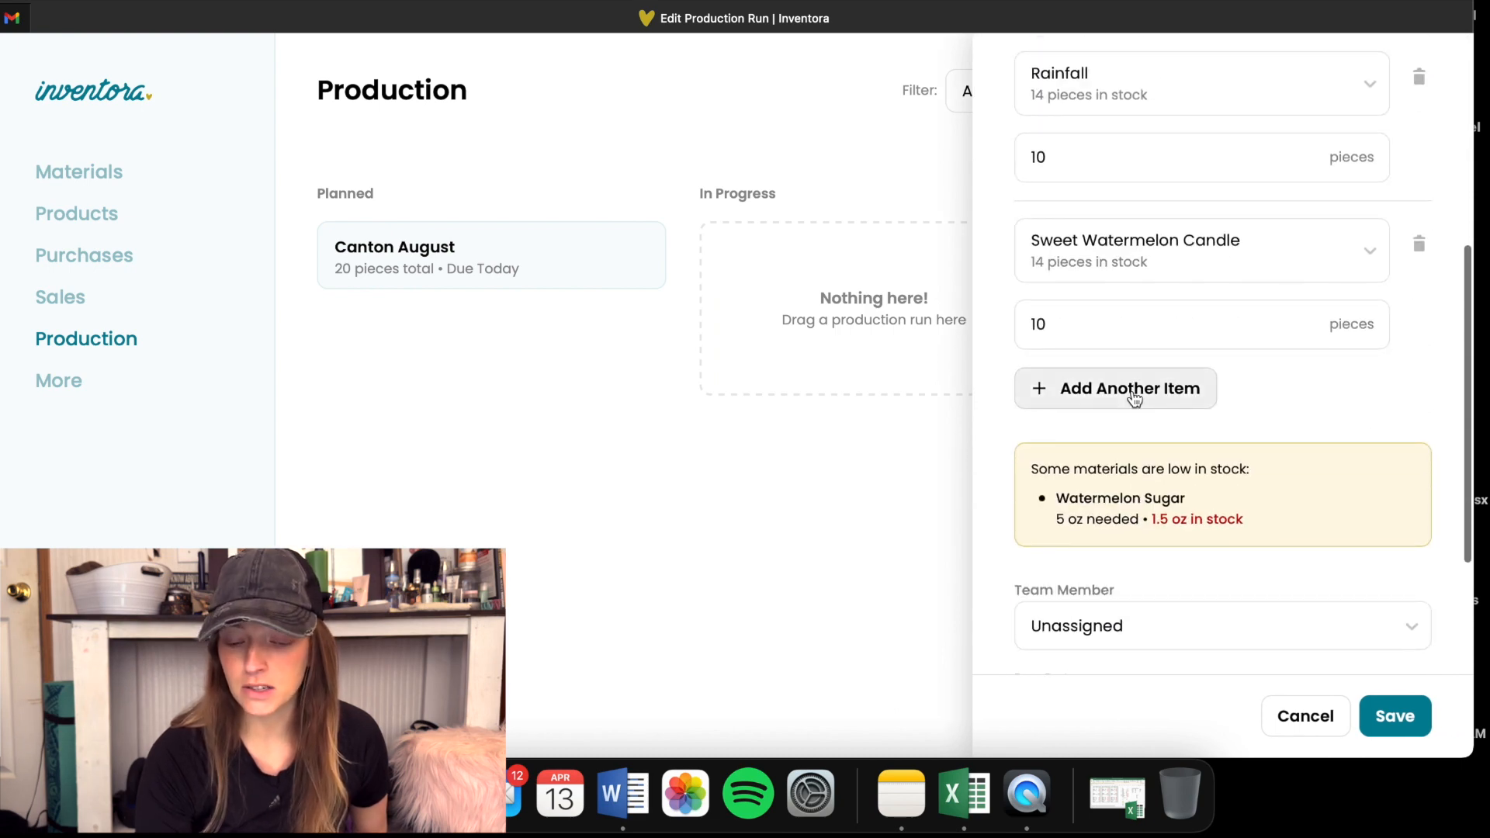
scroll(1134, 398, up, 2)
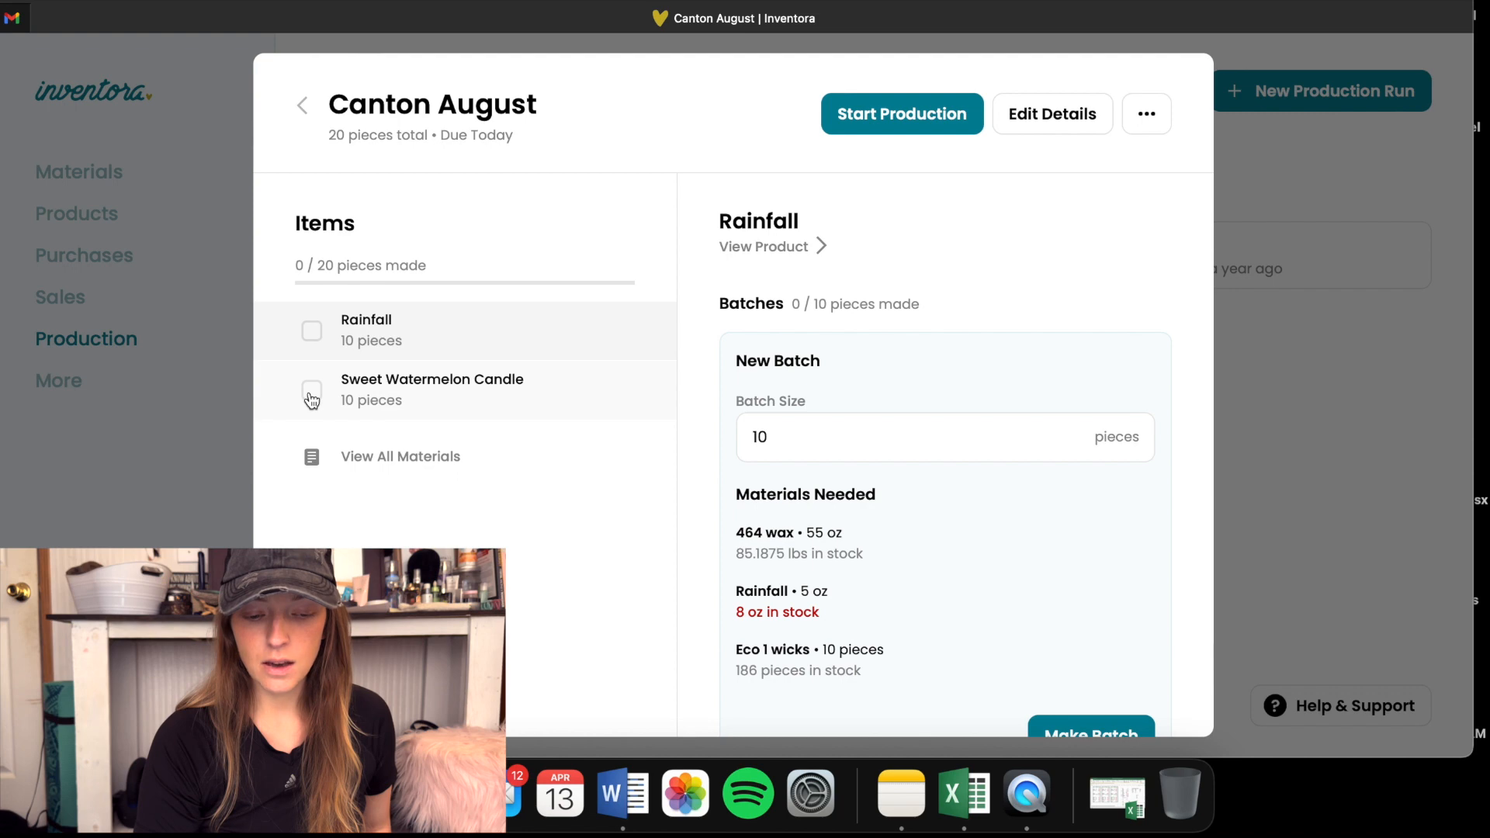
- Start production on the Canton August run, return to the production board, and reopen the run
click(901, 131)
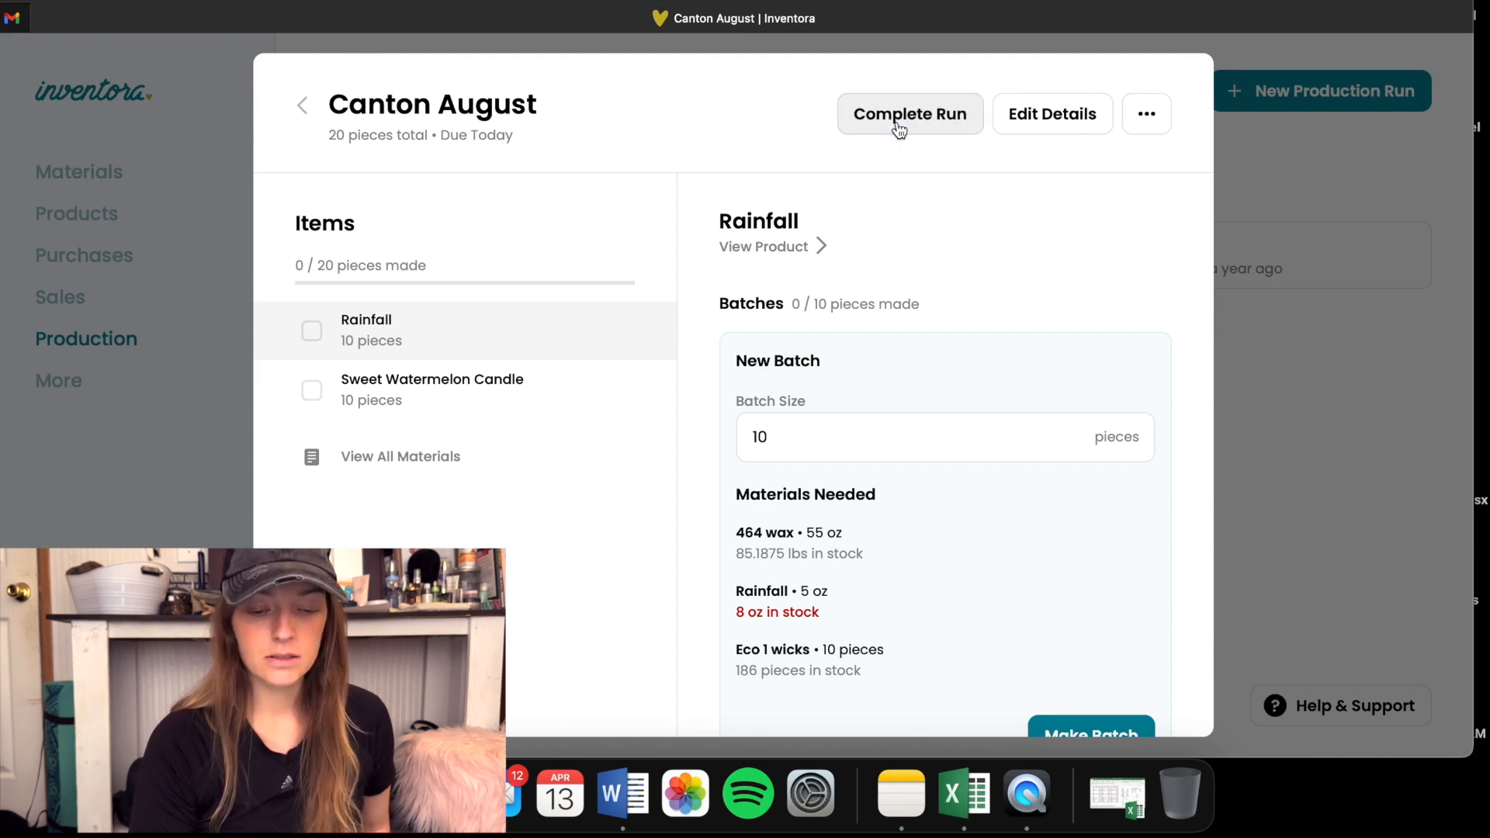
click(304, 106)
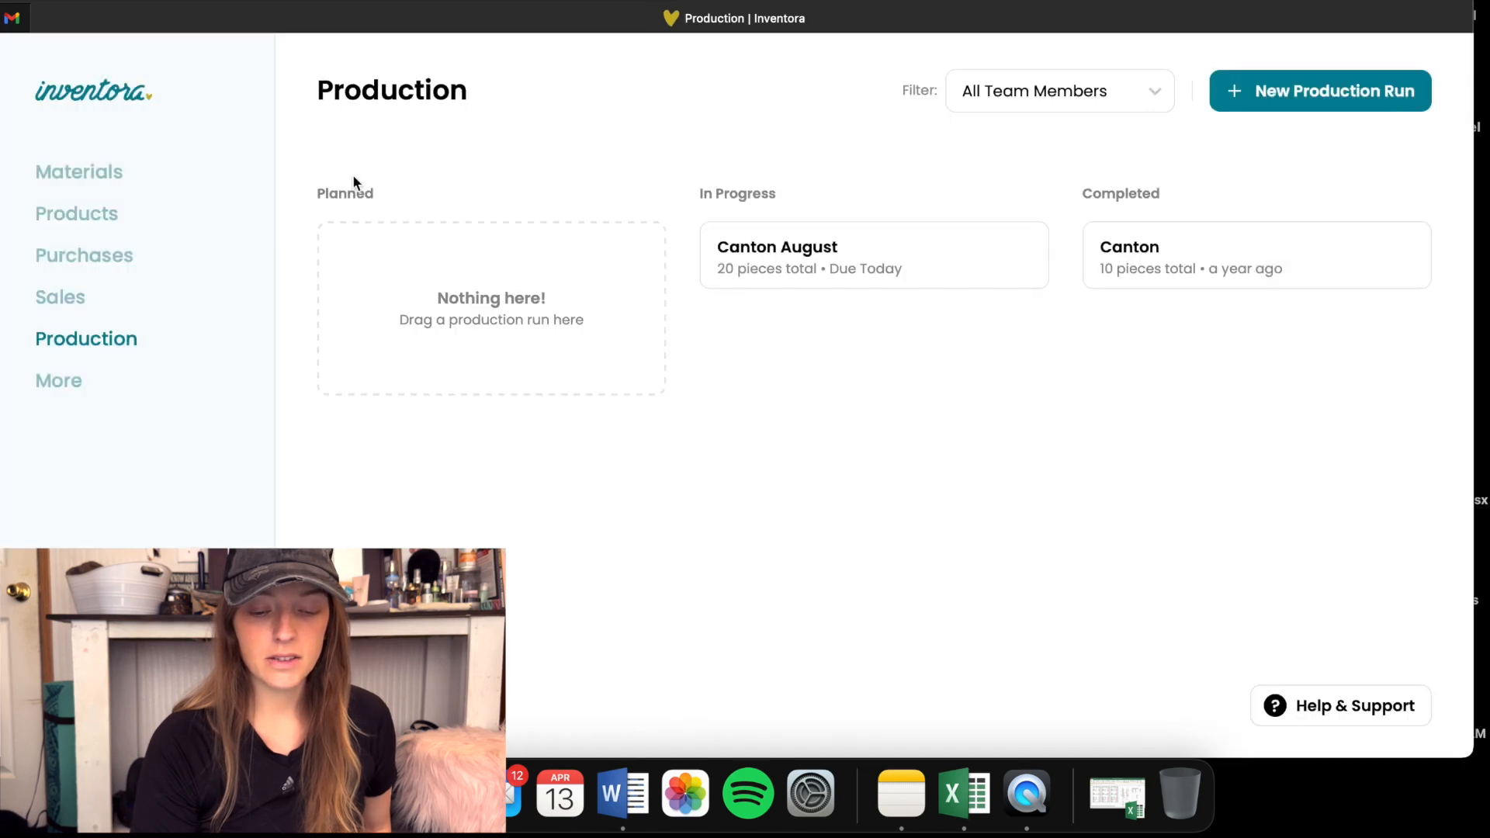
click(917, 268)
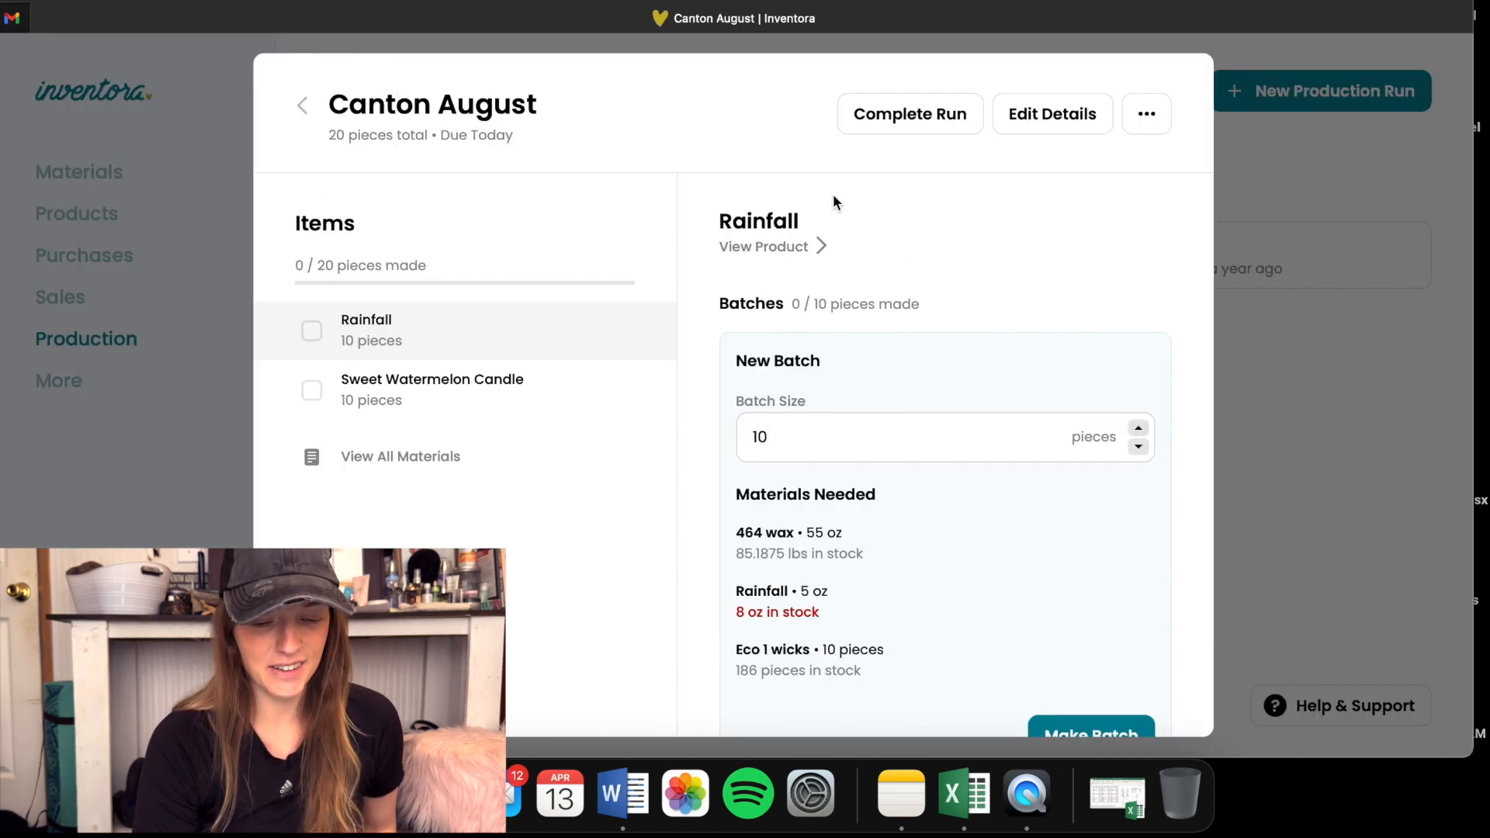
- Mark Rainfall and Sweet Watermelon Candle as made, proceeding despite the material shortage, then complete the Canton August run and close it
click(312, 332)
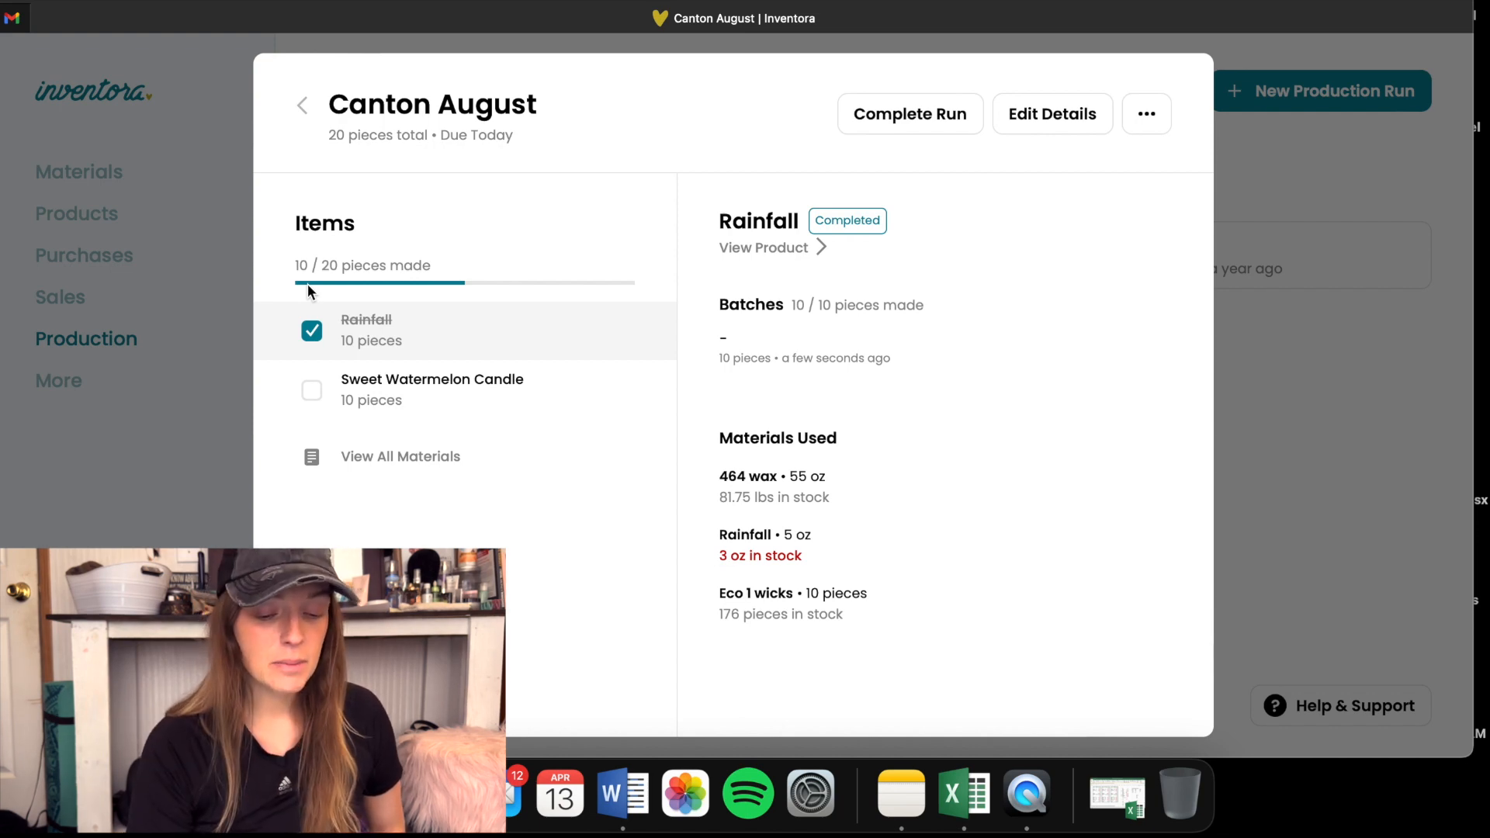
click(311, 394)
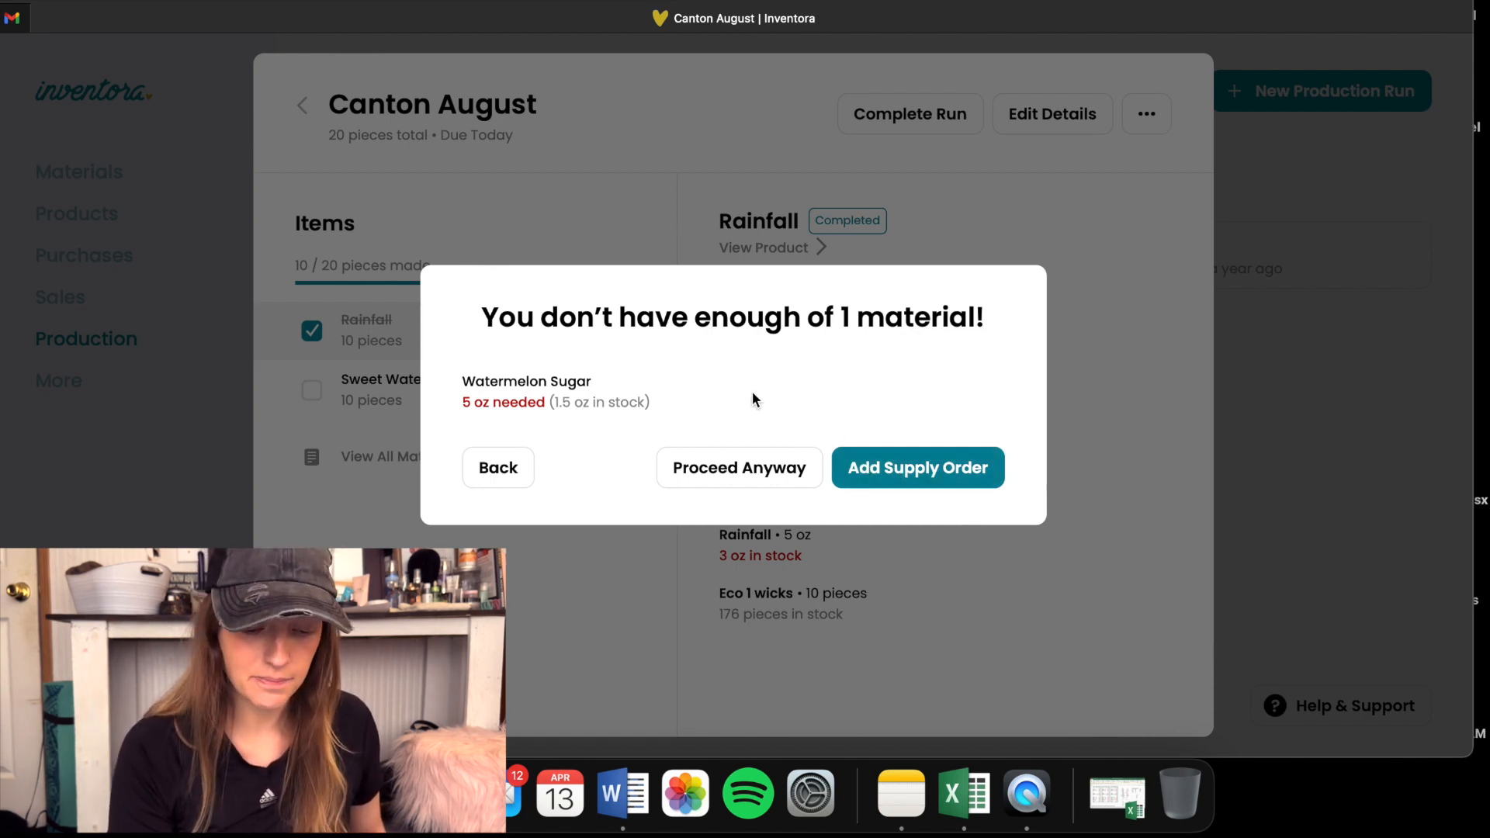
click(745, 468)
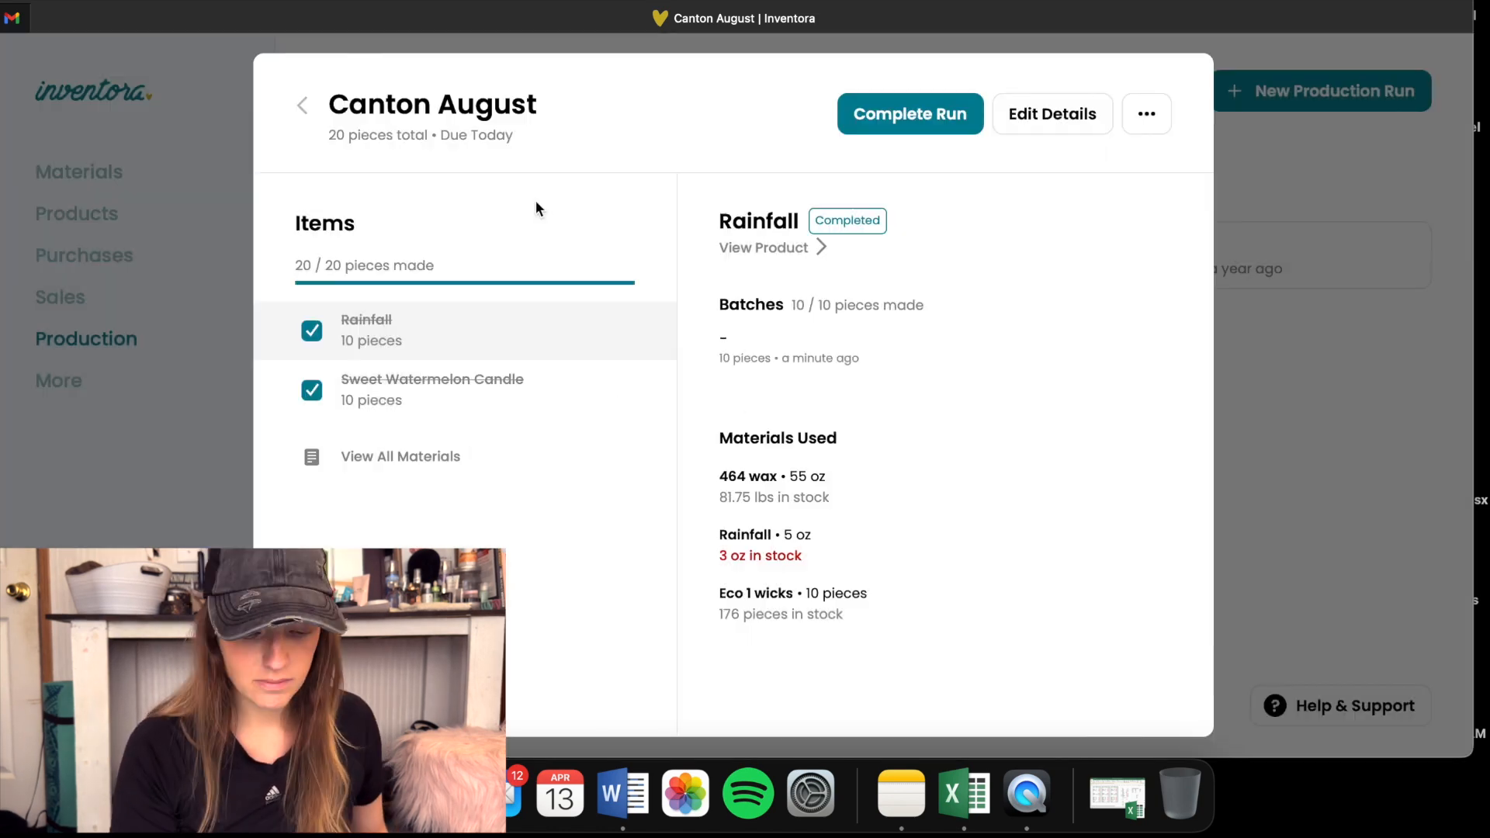
click(913, 122)
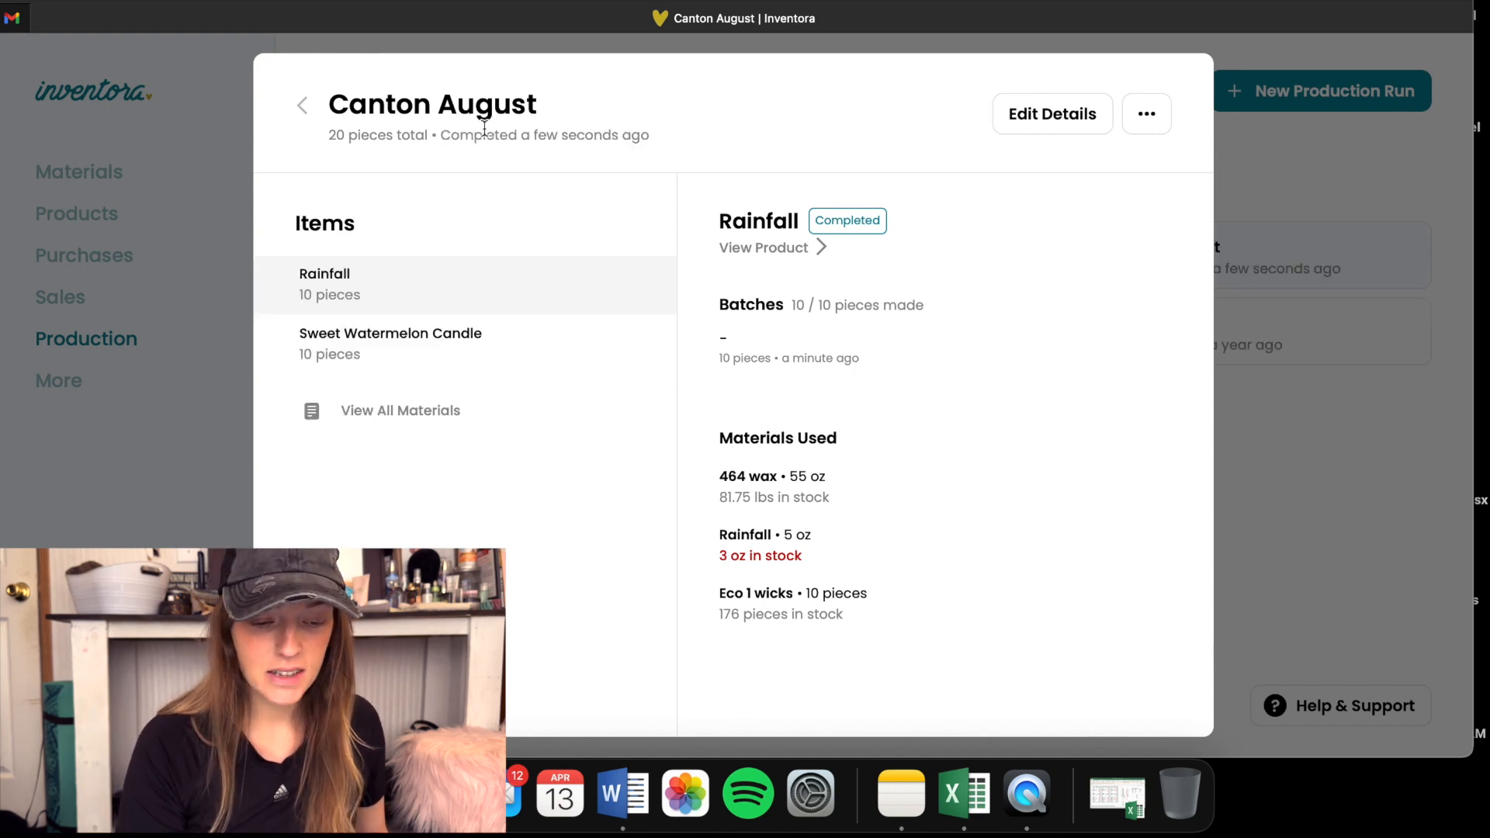
click(304, 109)
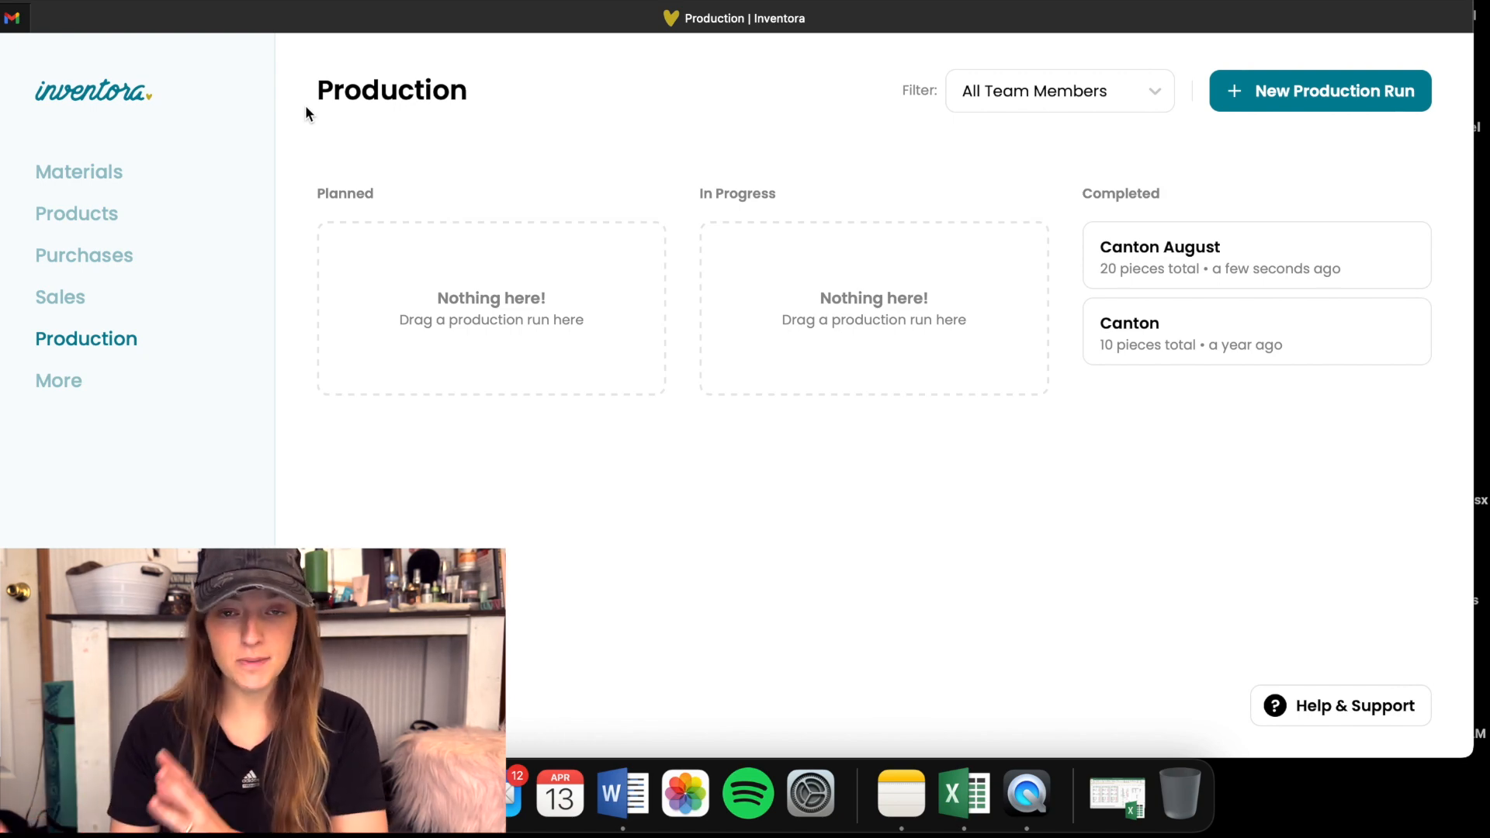
- Check the product list, then examine Sweet Watermelon Candle's stock, capacity, unit cost and materials used
click(101, 213)
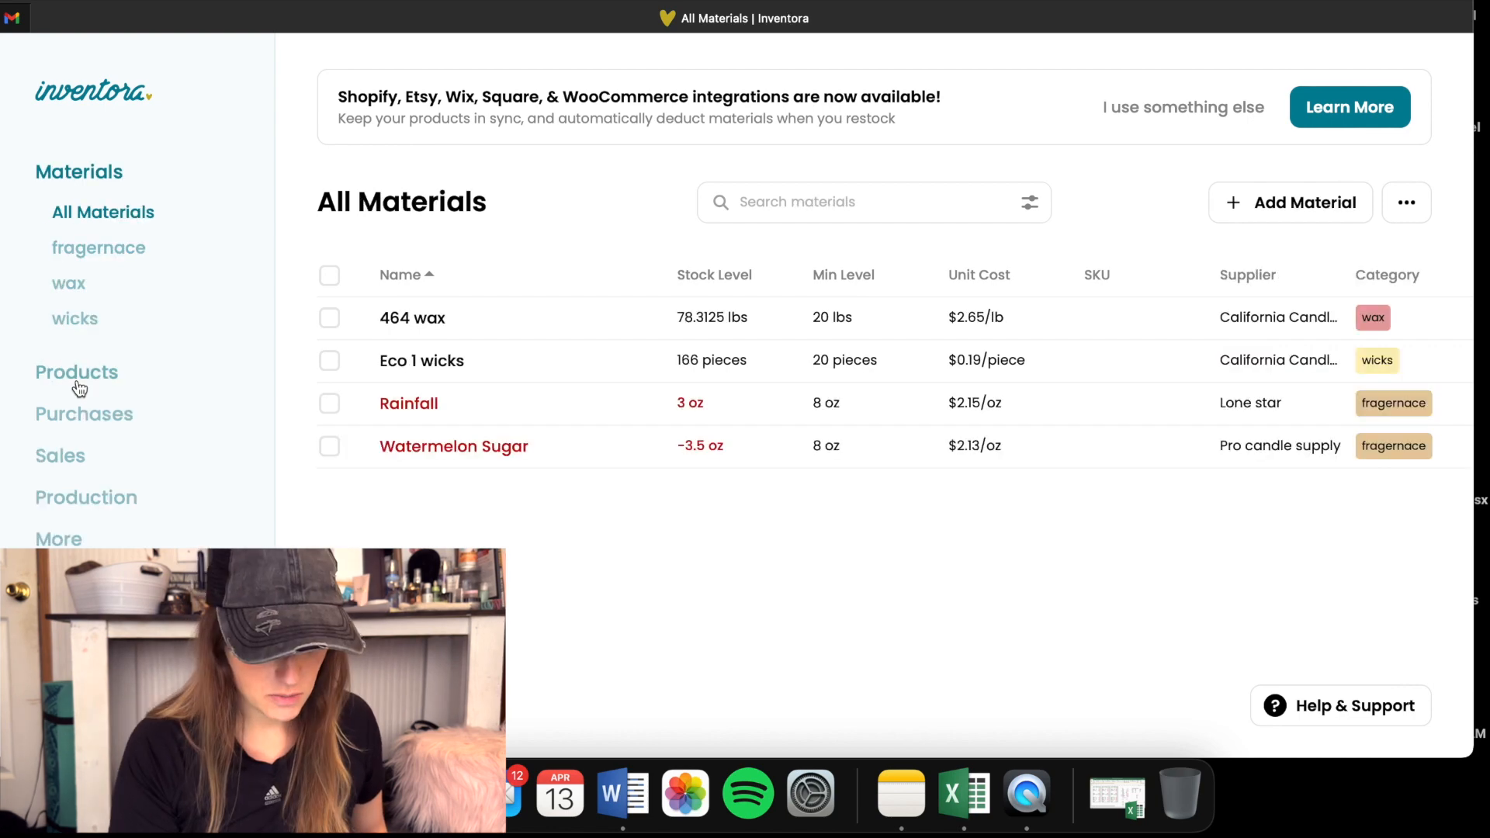
click(76, 378)
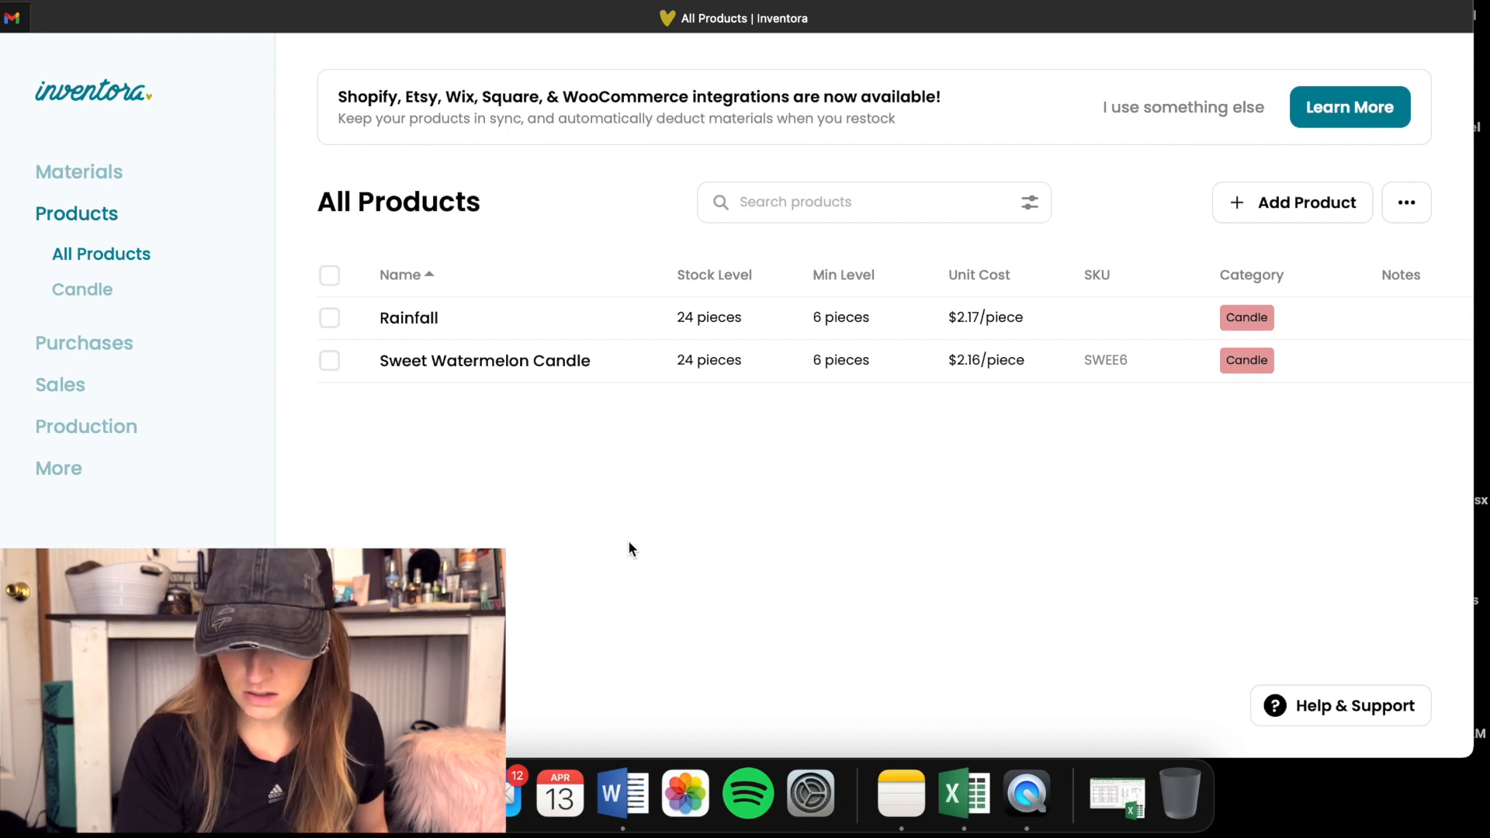
click(460, 365)
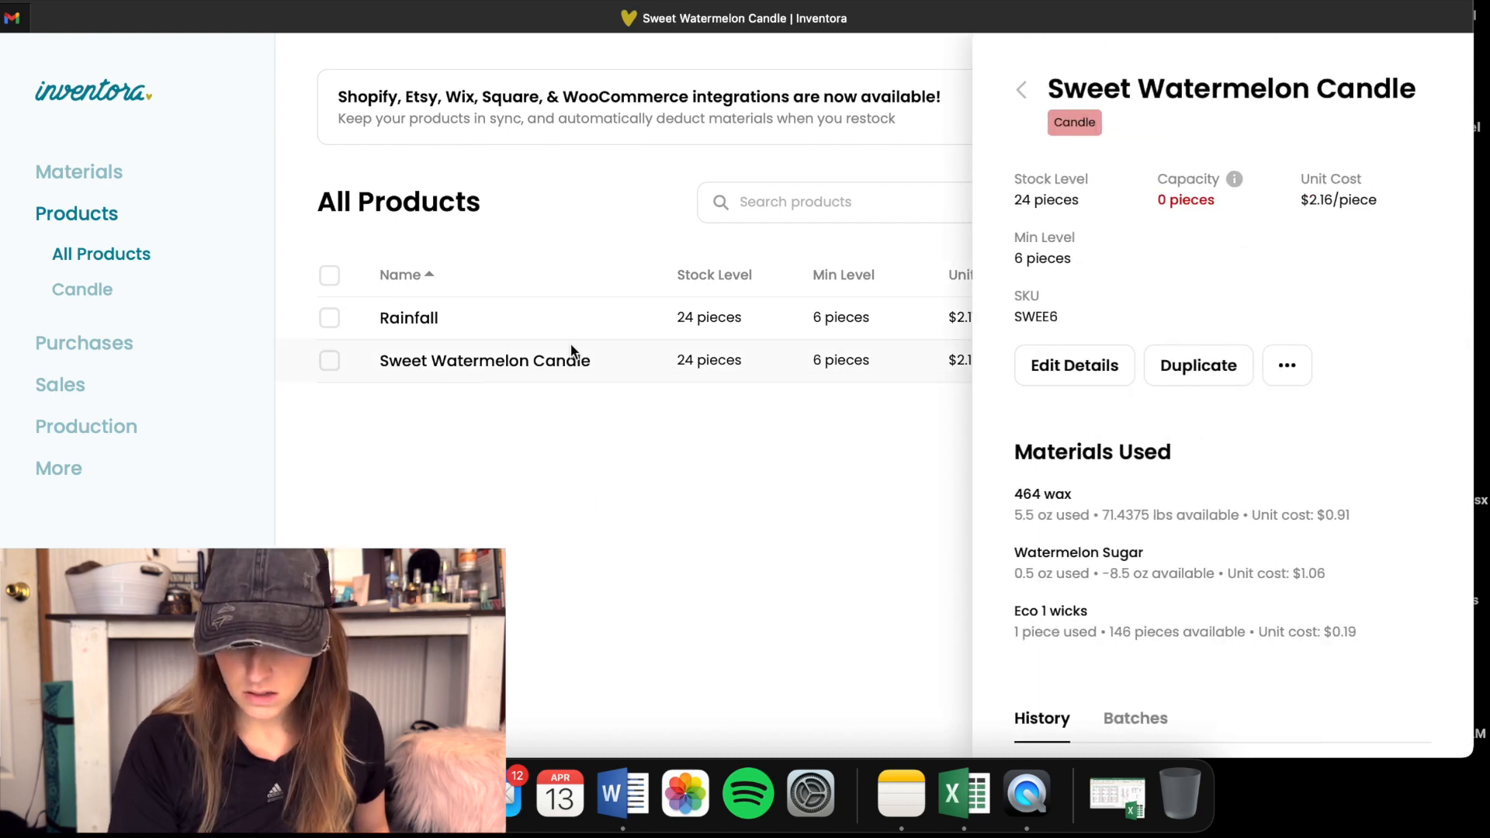
scroll(1269, 530, down, 3)
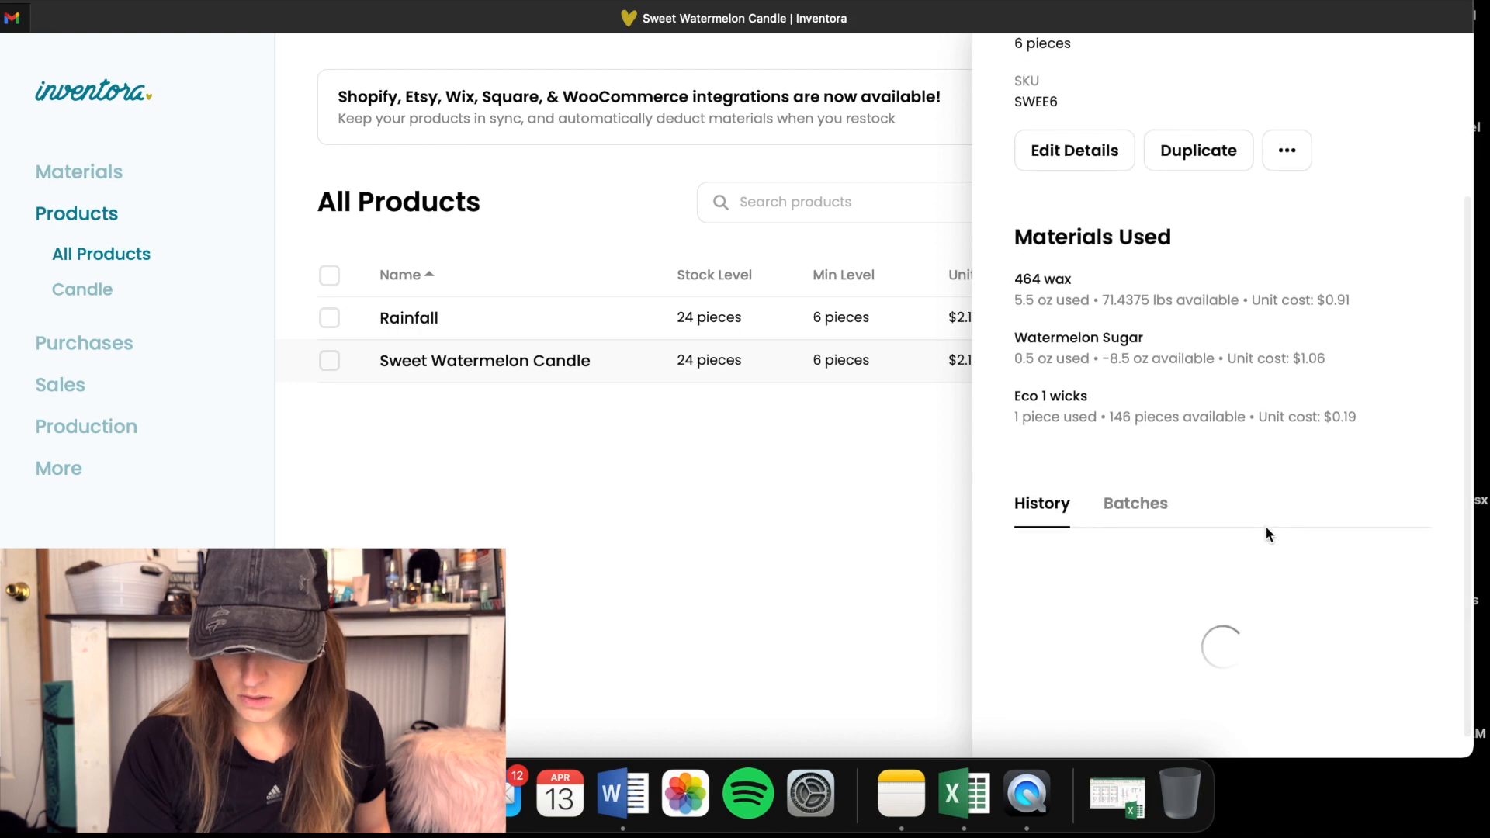
scroll(1266, 534, up, 2)
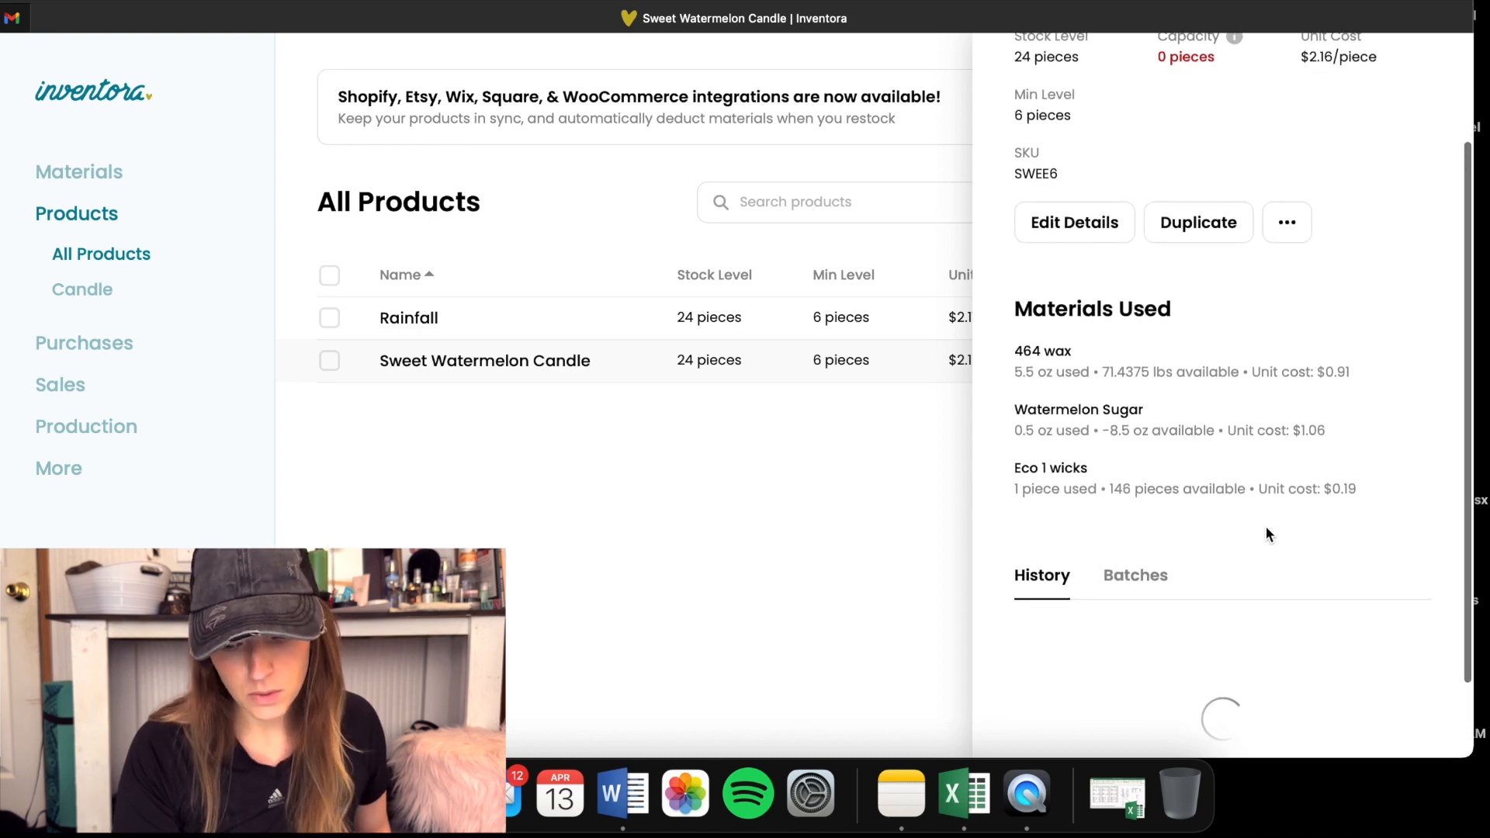
scroll(1266, 528, down, 1)
scroll(1266, 534, up, 1)
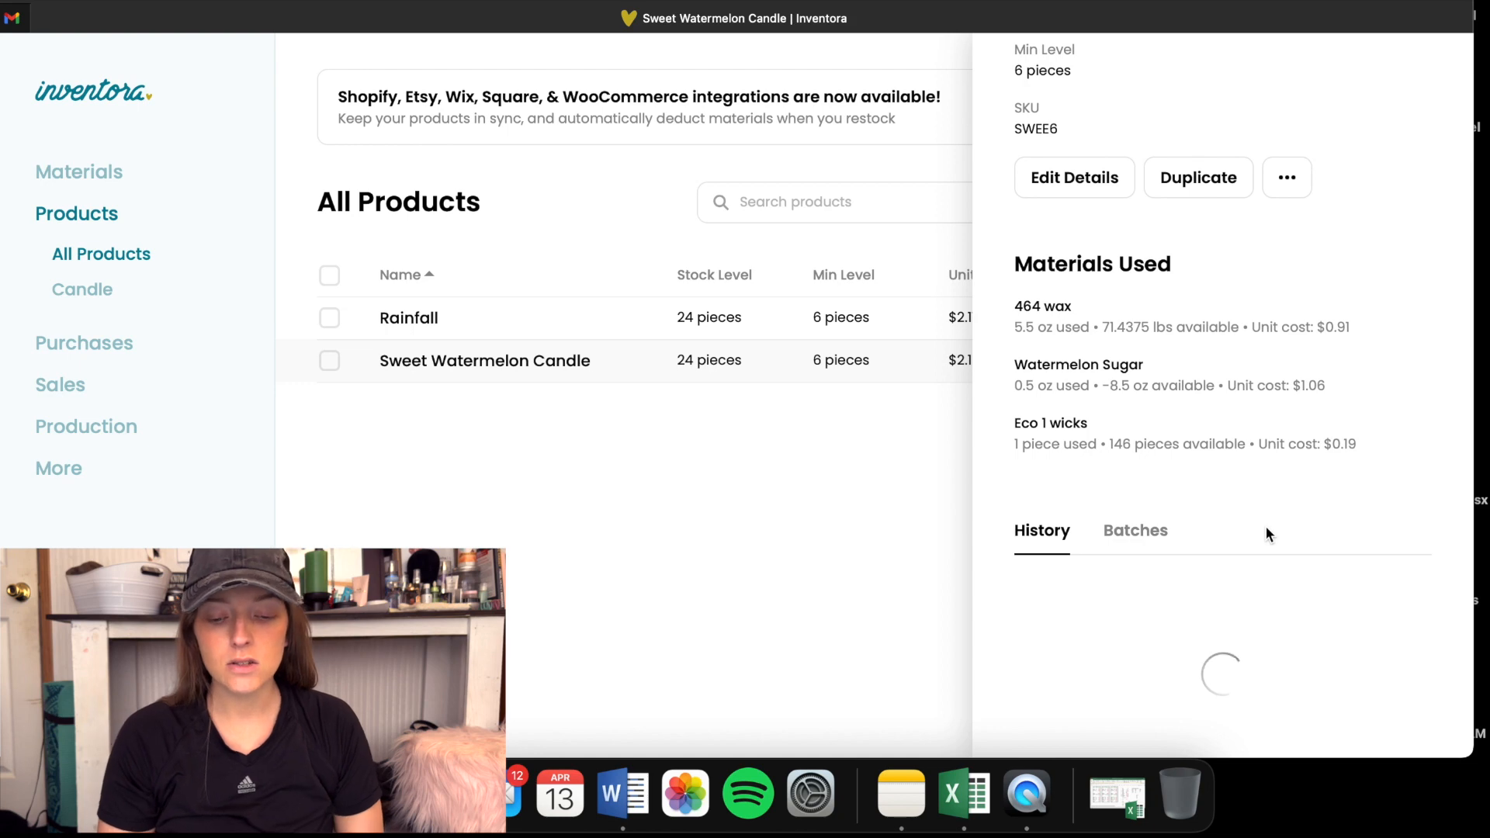
click(760, 604)
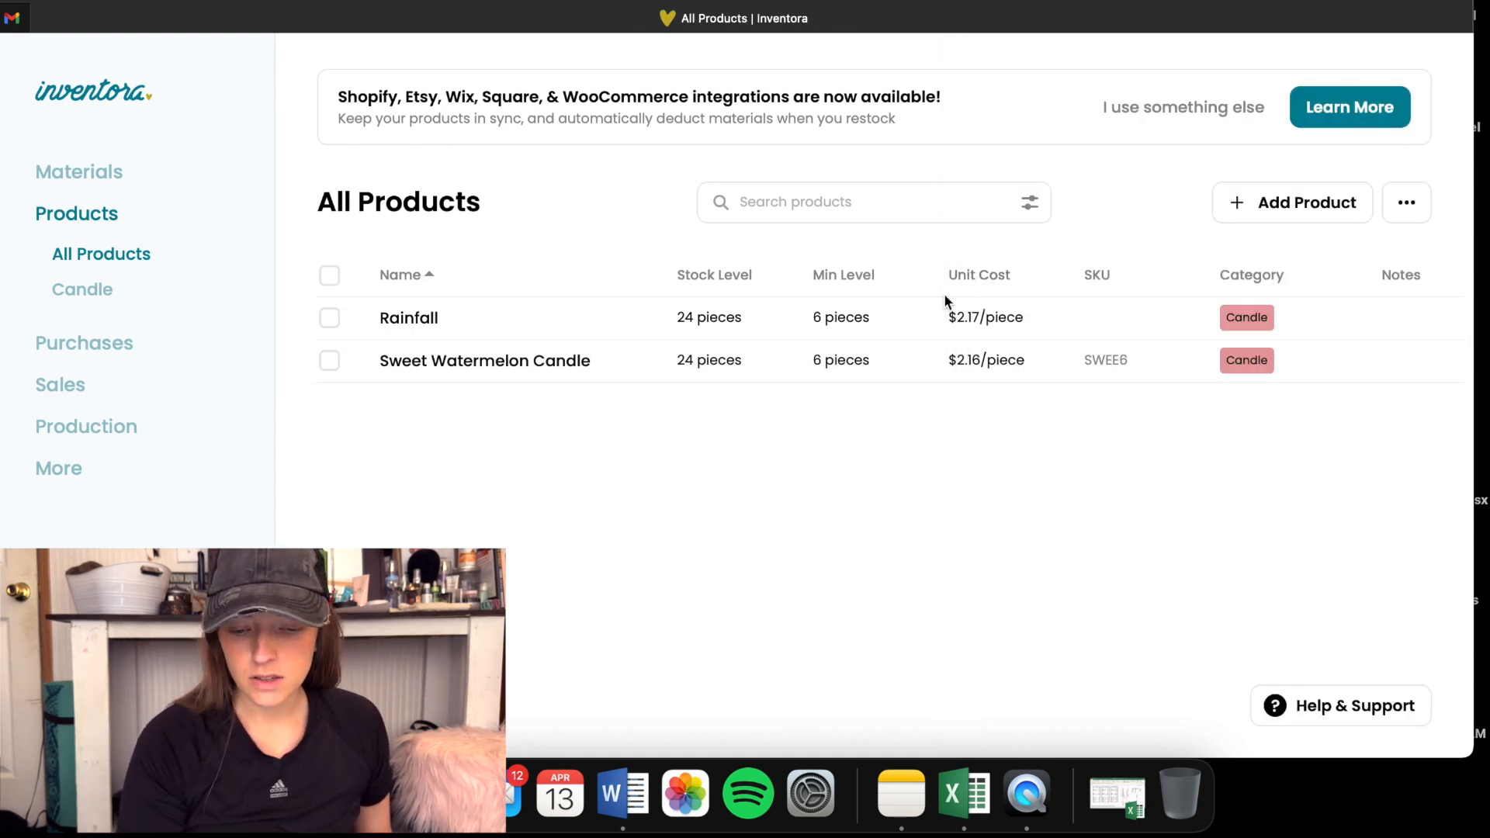
- Examine the Rainfall product's stock level, unit cost, cost of each material used and history
click(401, 322)
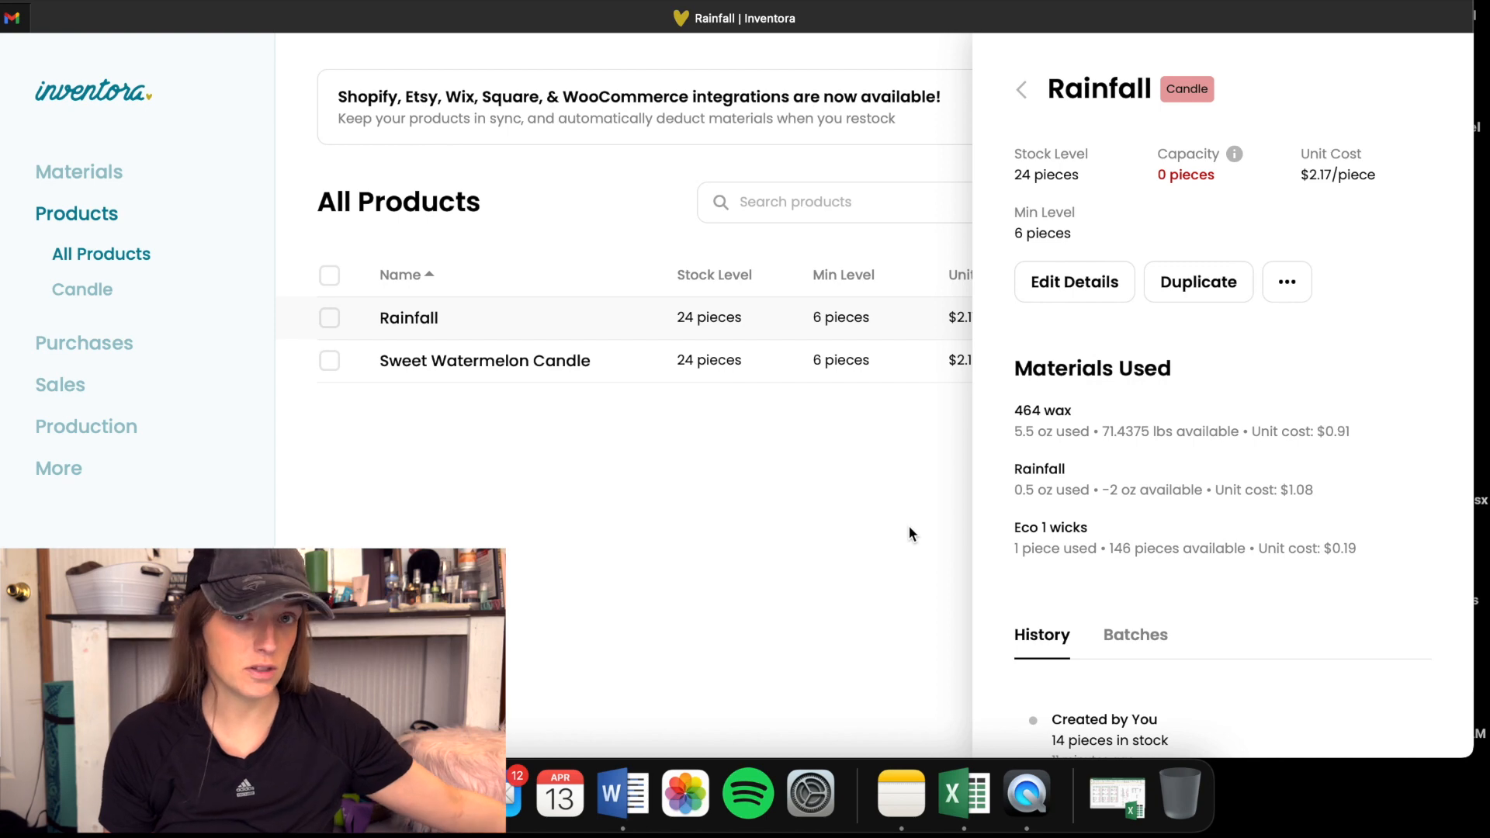
scroll(1114, 331, down, 2)
scroll(1115, 331, up, 2)
scroll(1011, 364, down, 1)
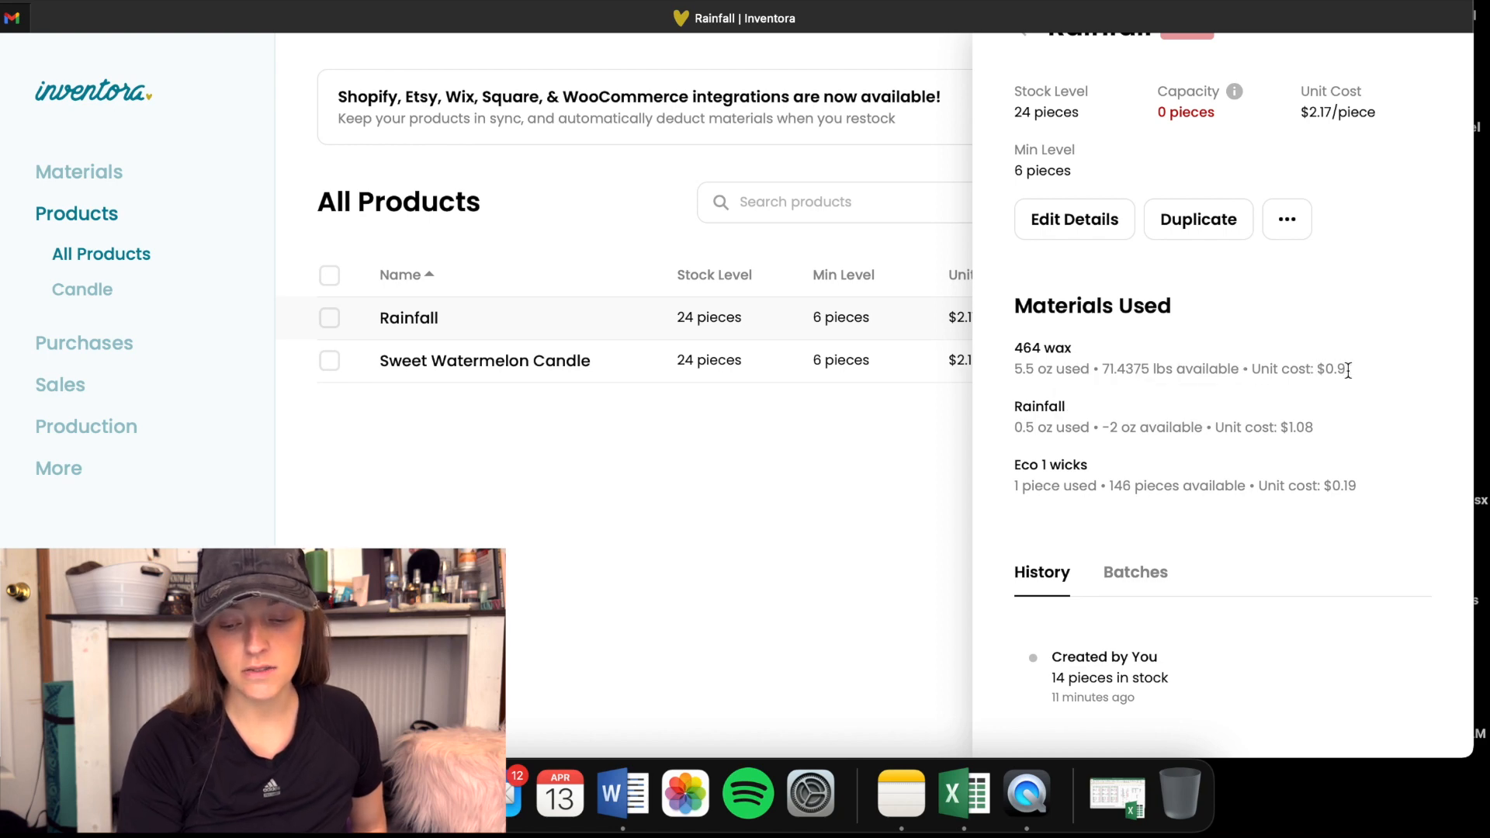
scroll(1358, 369, down, 1)
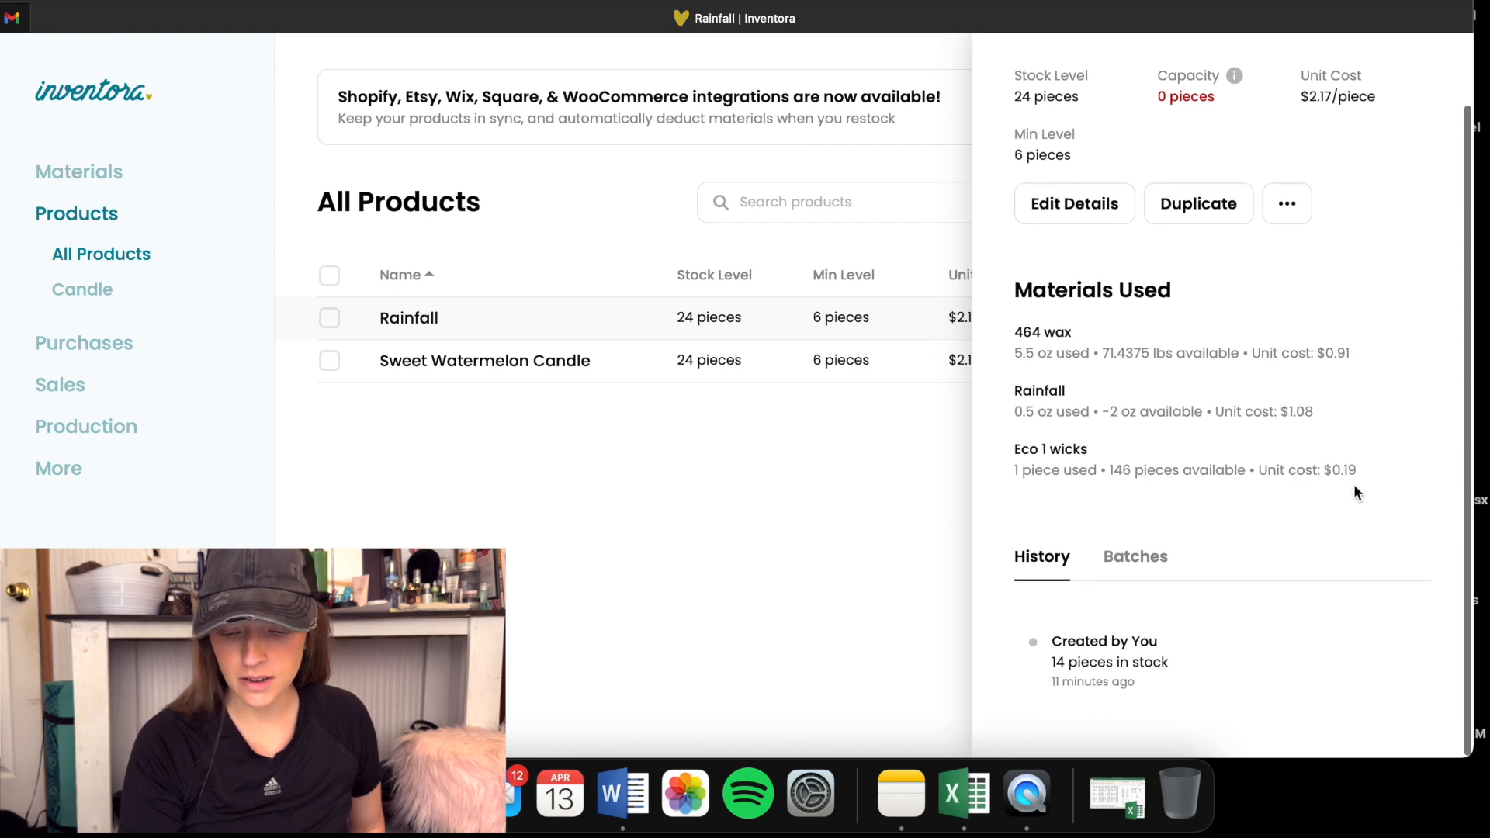
scroll(1352, 486, up, 2)
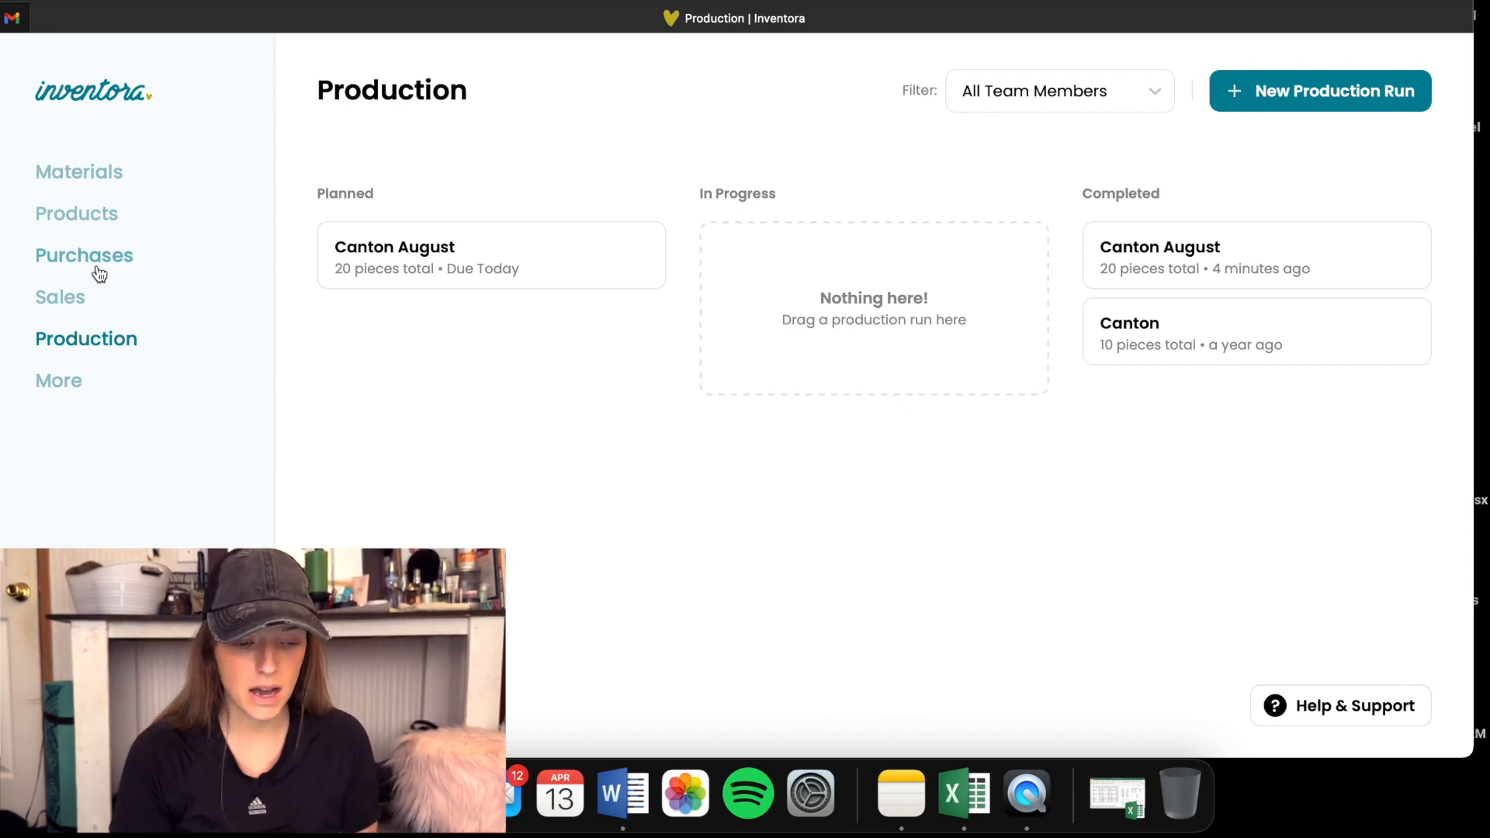
- Reopen Sweet Watermelon Candle from the product list and review its editable details, including SKU, MSRP and wholesale price fields
click(53, 221)
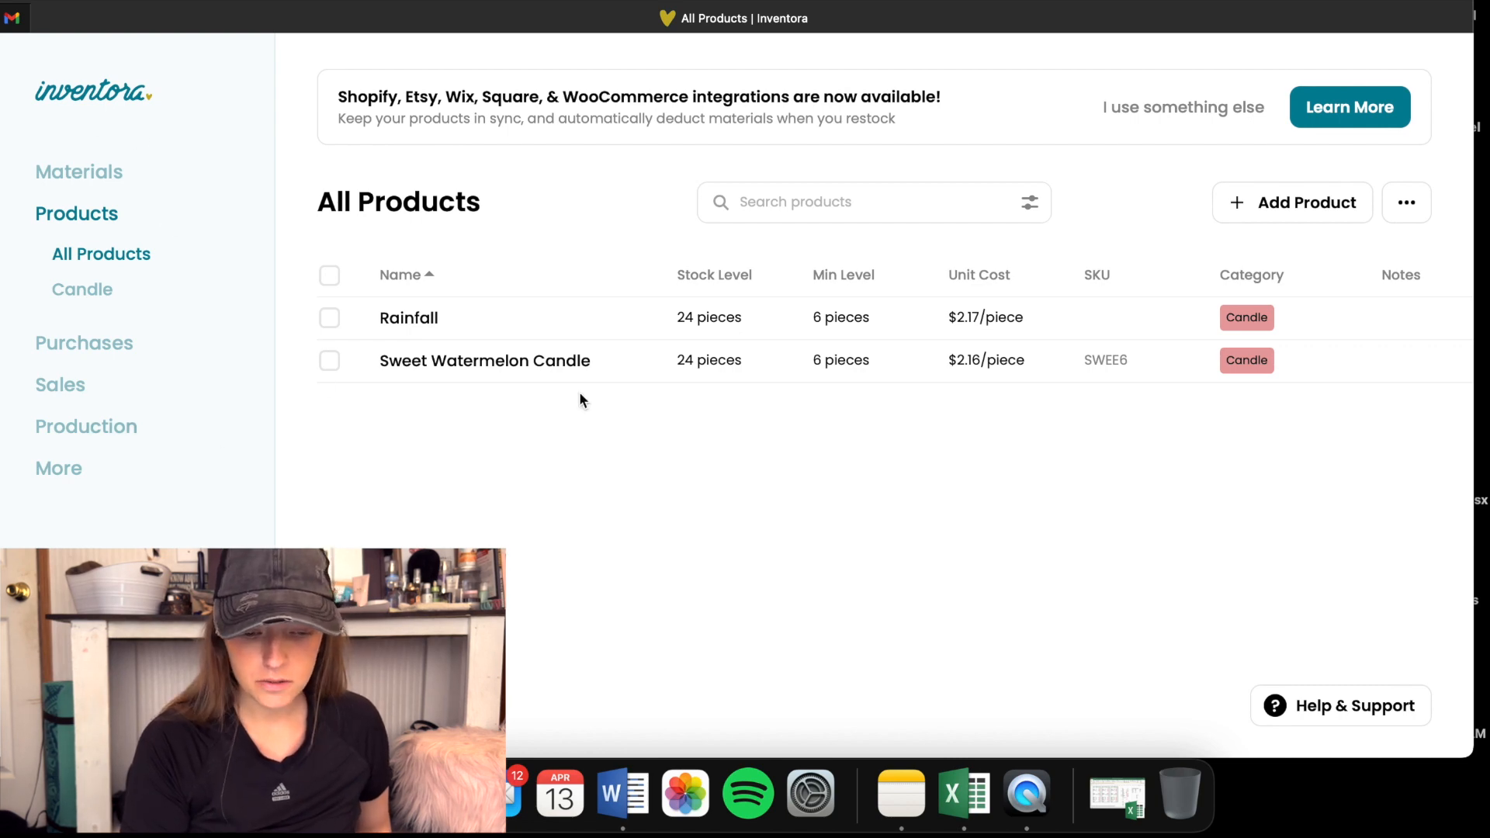
click(459, 374)
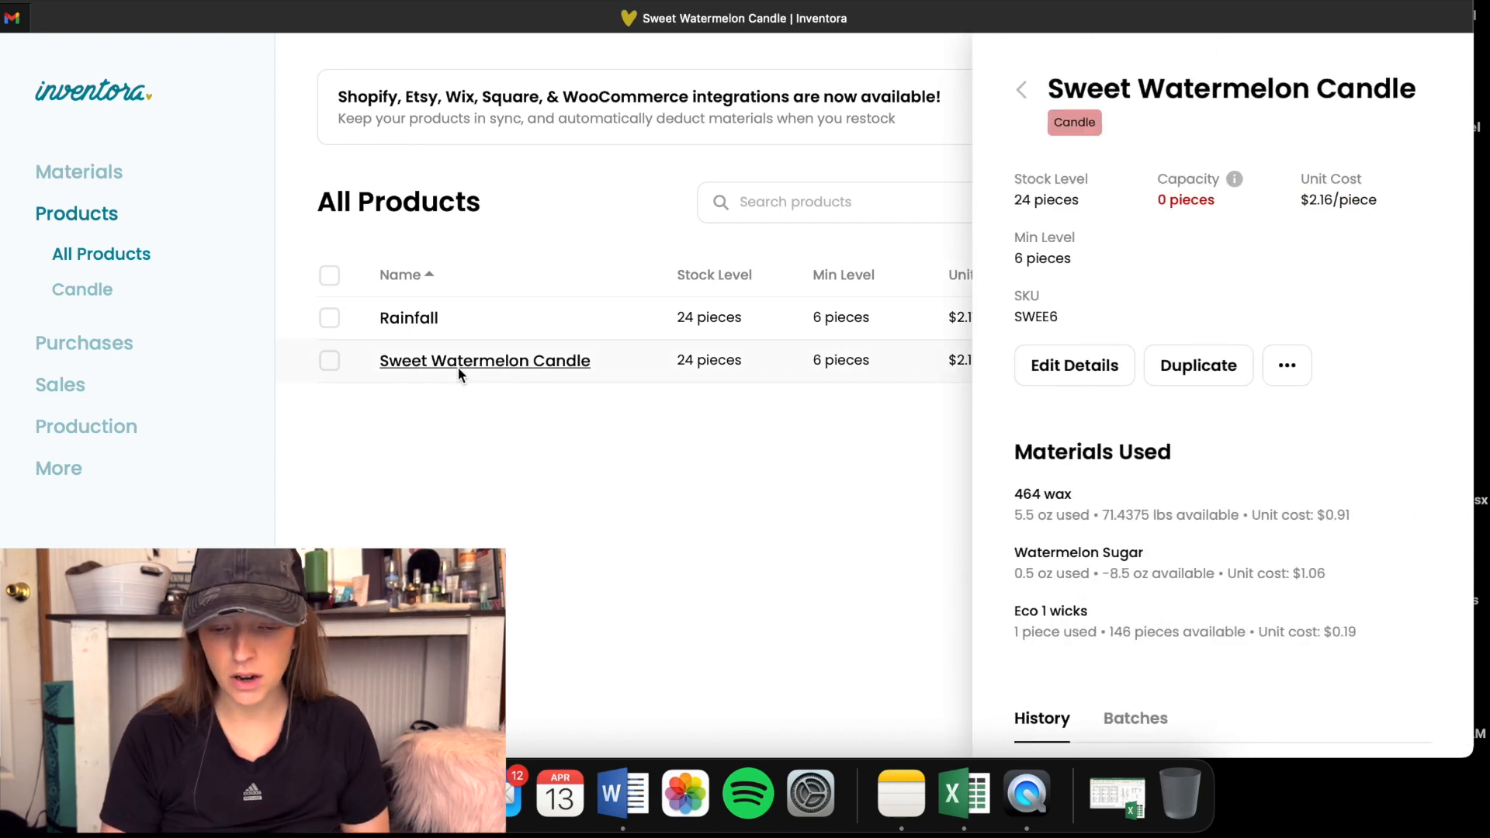
scroll(1181, 498, down, 2)
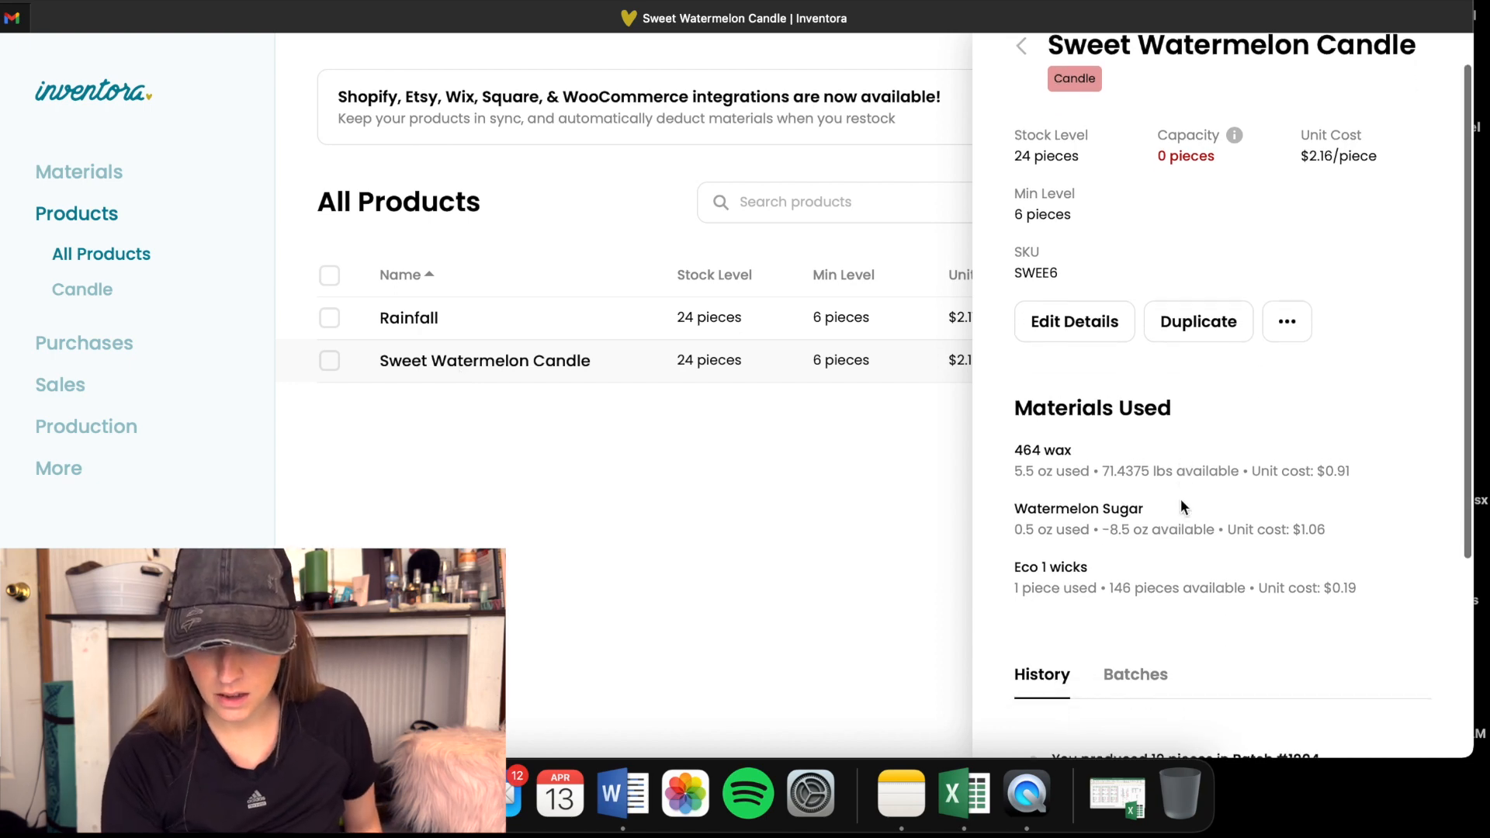
click(1071, 291)
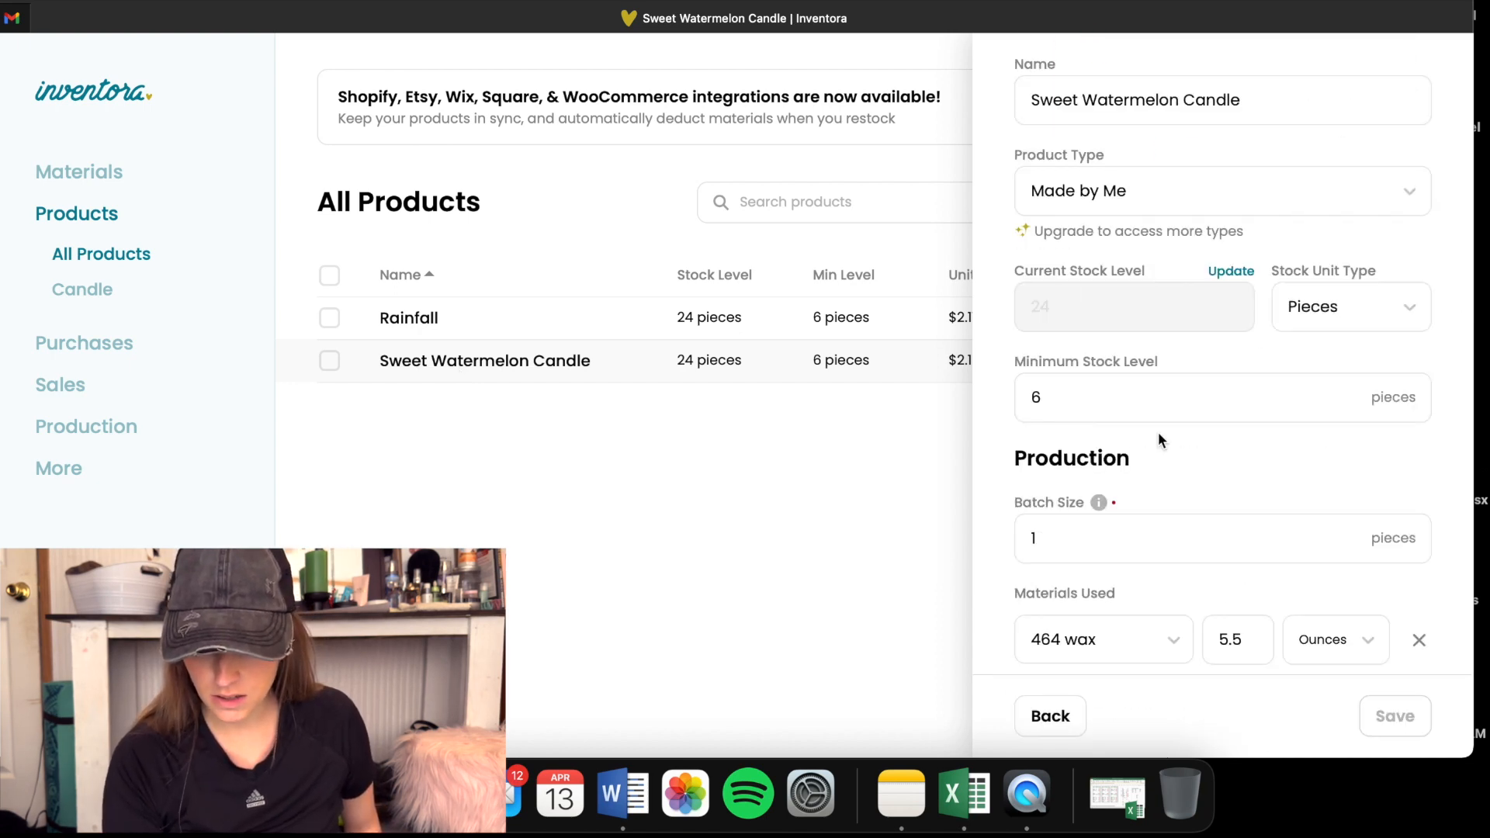
scroll(1158, 434, down, 10)
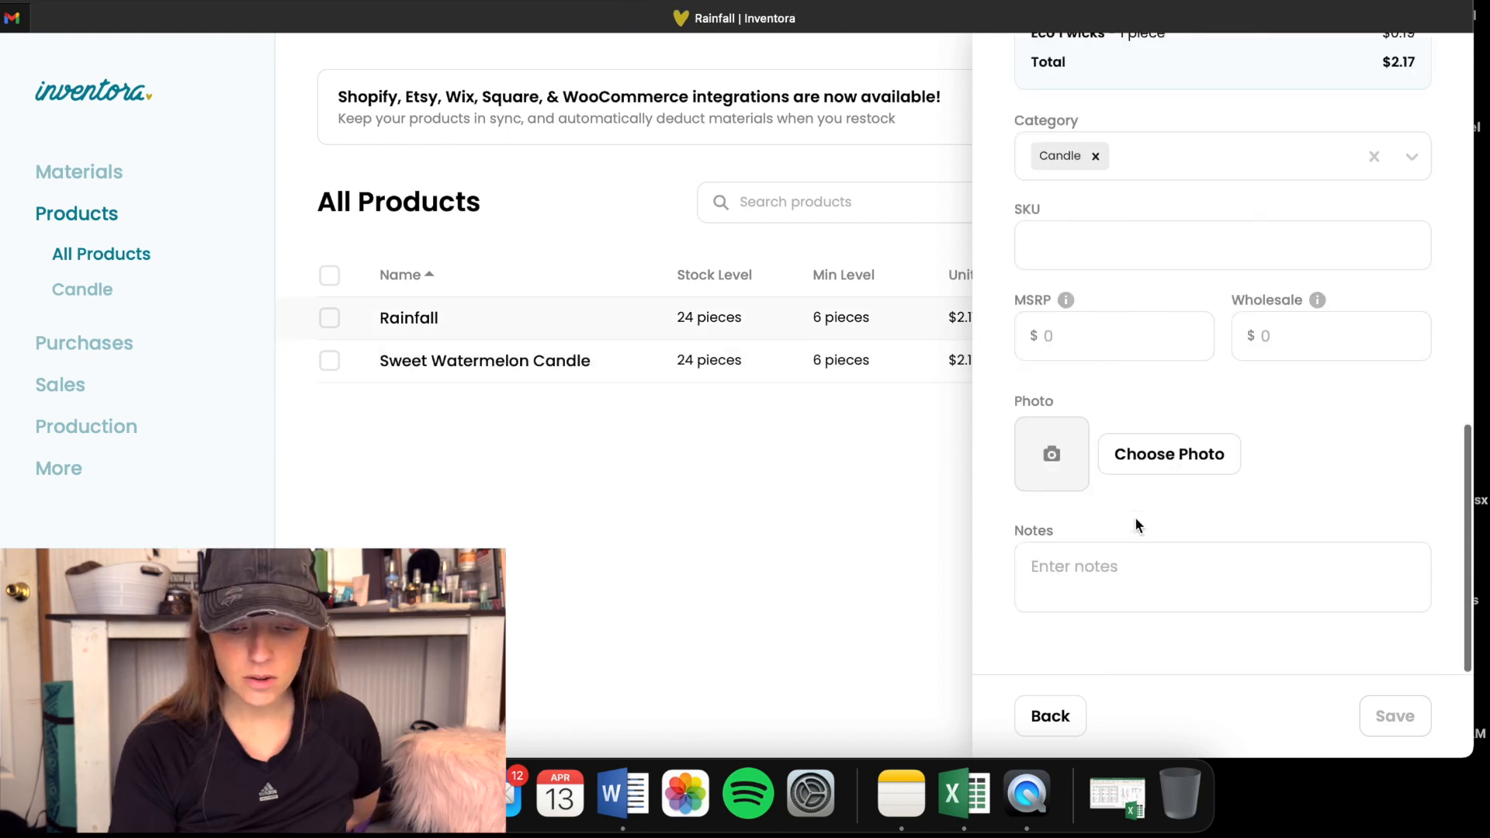
- Look through the Rainfall product's editable details and close them without making changes
scroll(1135, 515, down, 2)
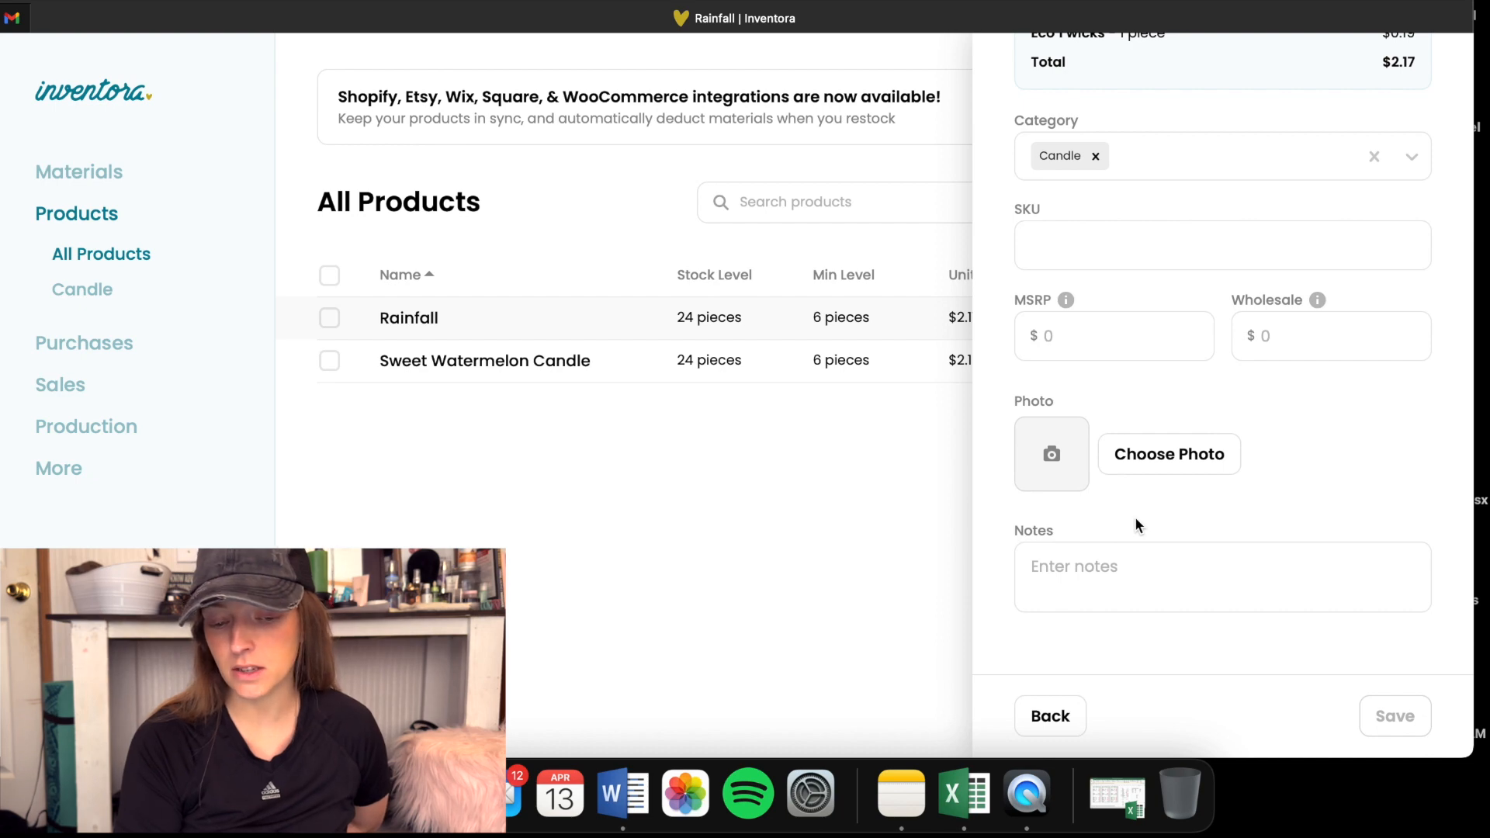
scroll(1135, 516, up, 15)
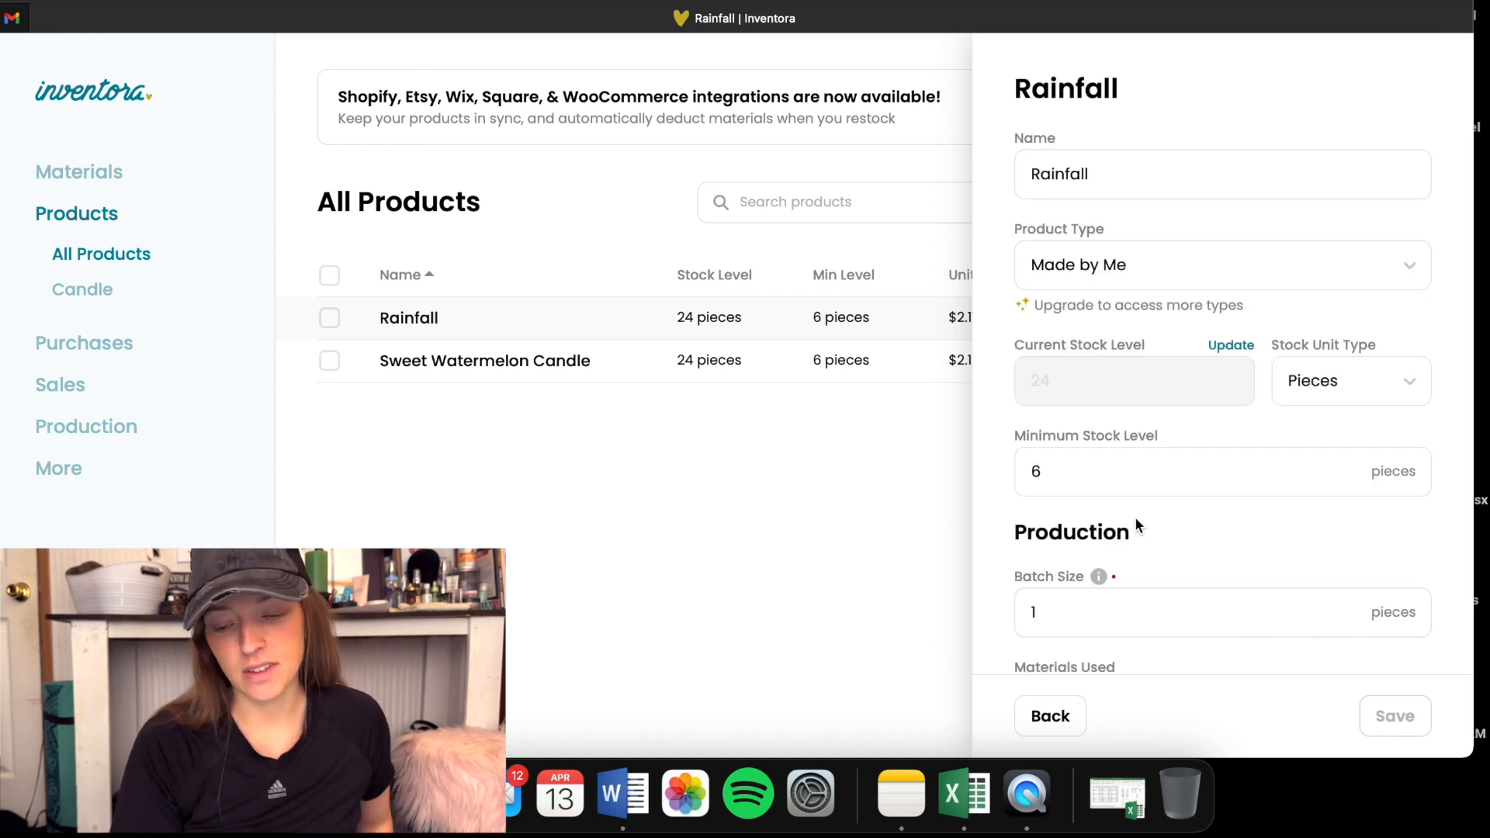
click(641, 516)
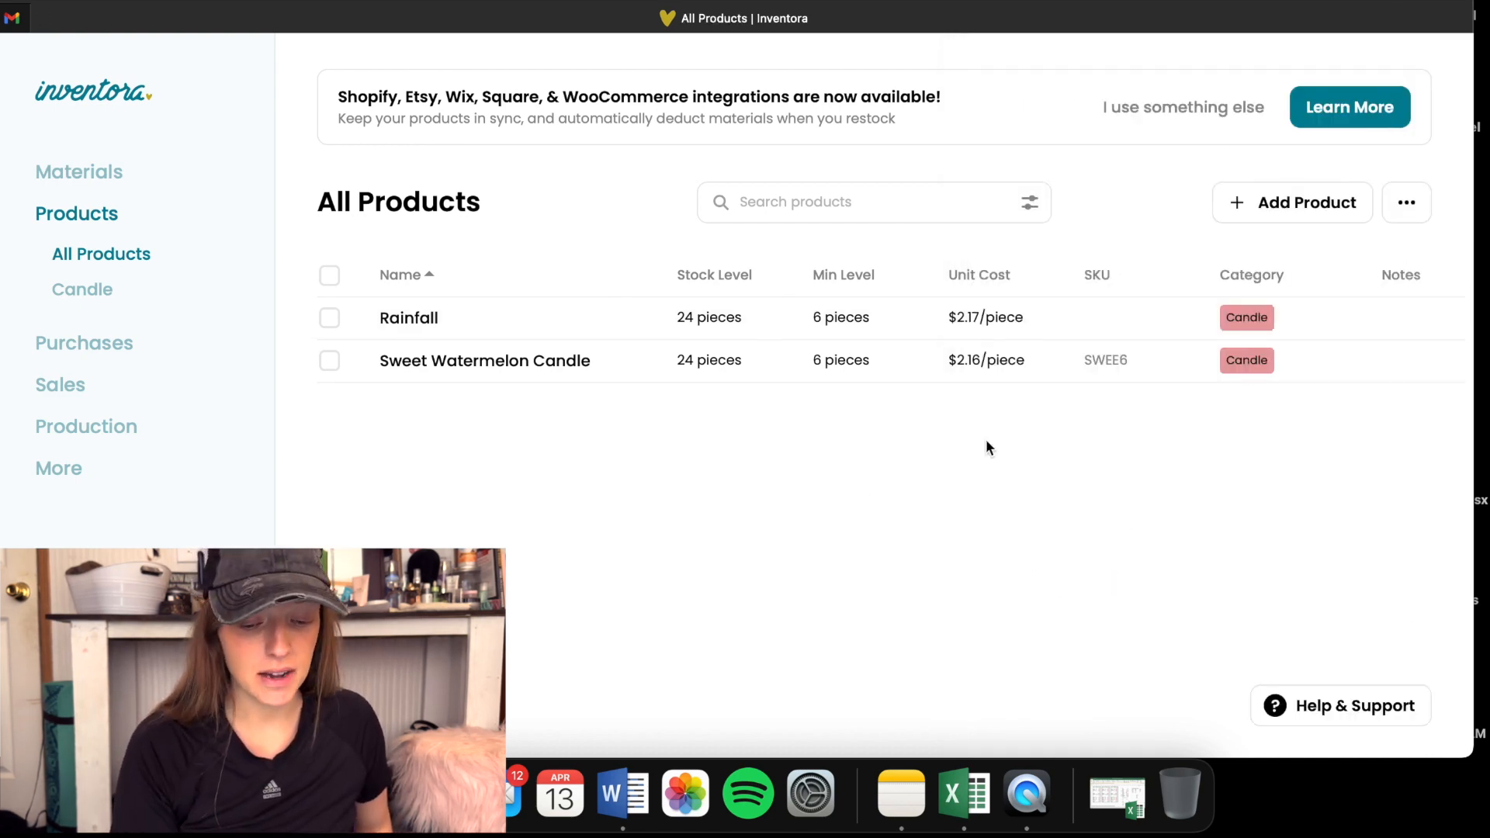